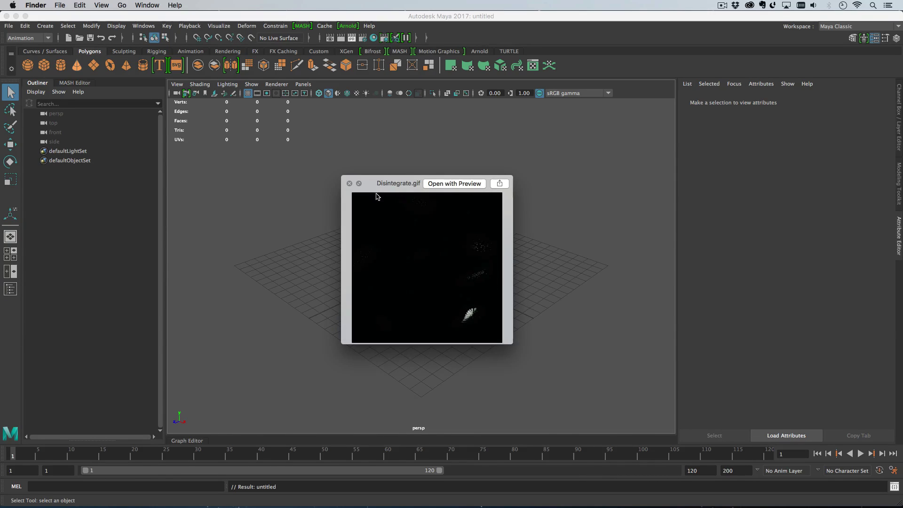
Close the Disintegrate.gif preview and create a polygon Platonic solid at the origin of the empty scene.
left_click(348, 183)
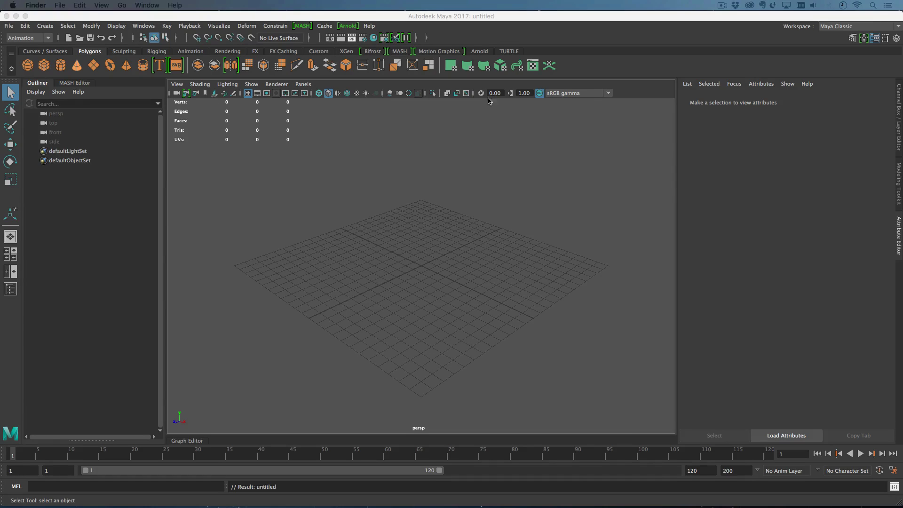
left_click(631, 93)
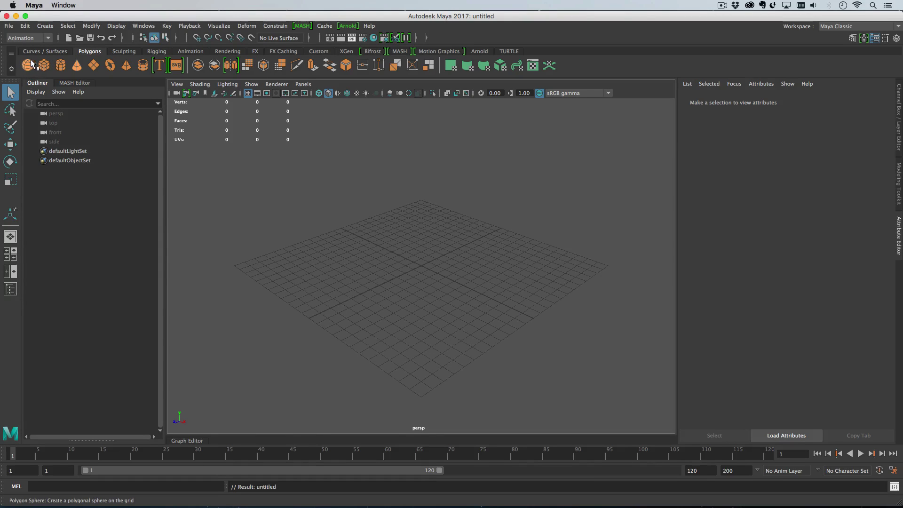
left_click(46, 25)
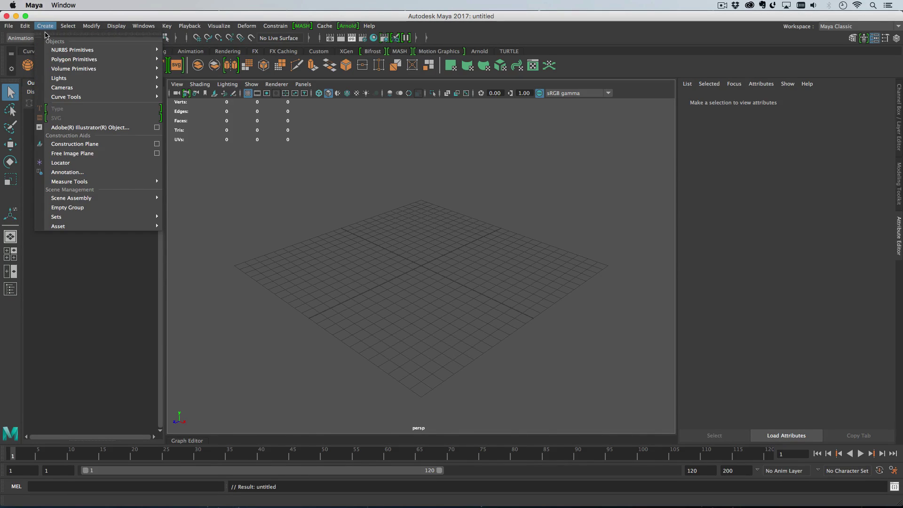
mouse_move(150, 59)
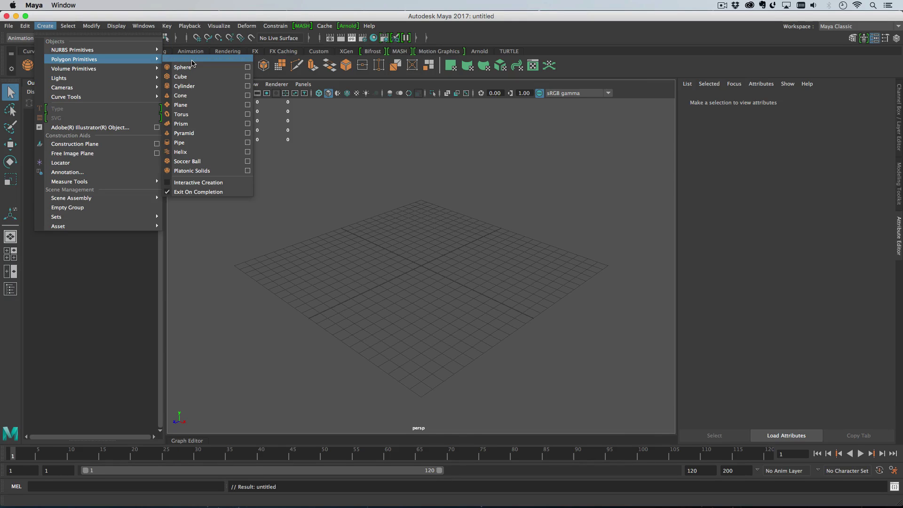
left_click(208, 171)
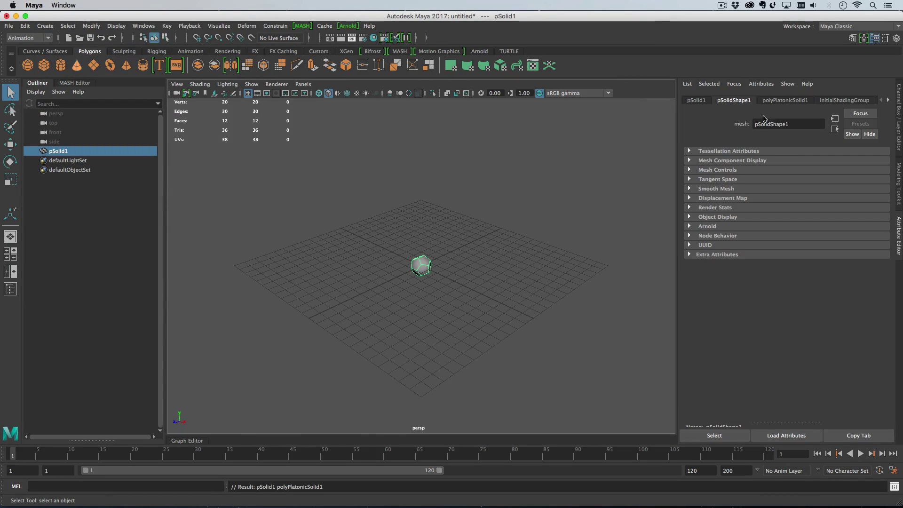
Set the Platonic solid's type to Icosahedron.
left_click(786, 100)
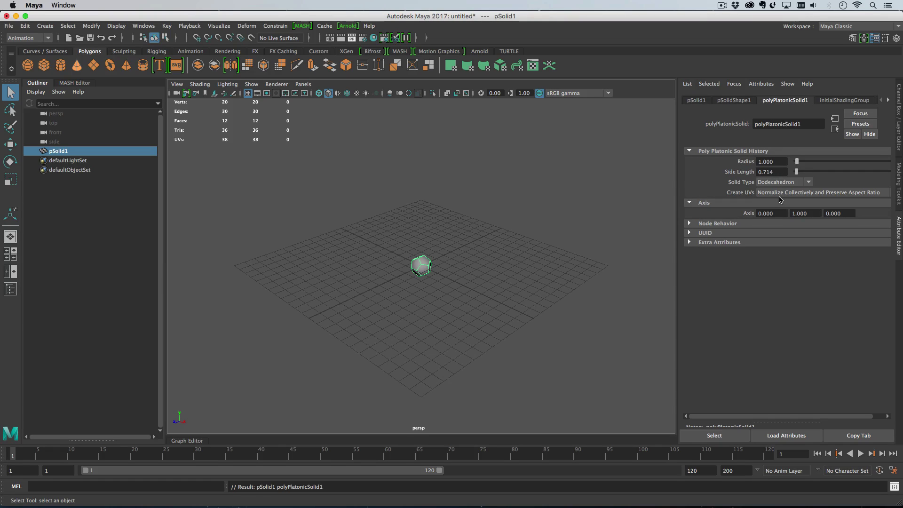
left_click(785, 183)
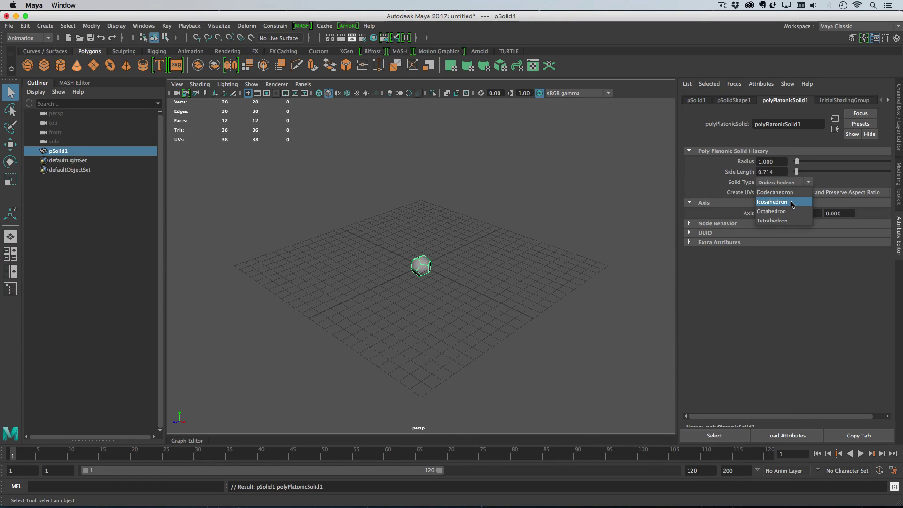
left_click(761, 202)
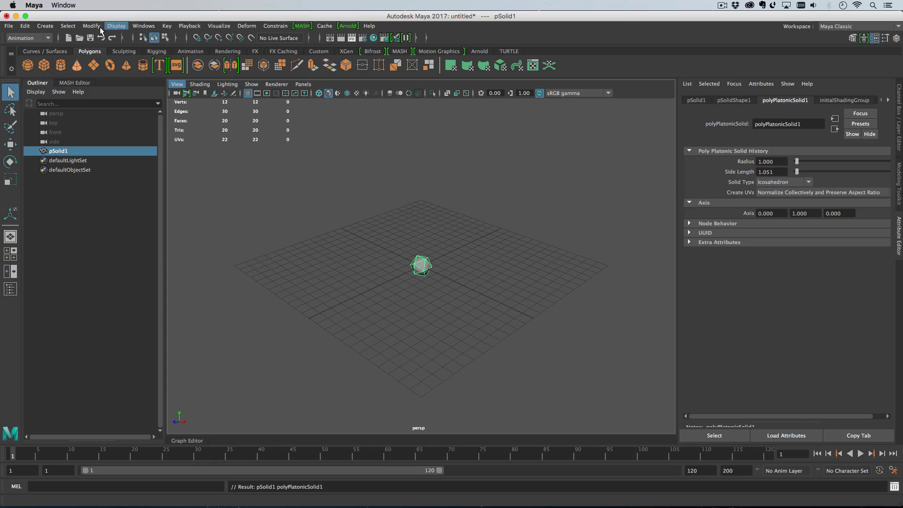
Switch to the Modeling menu set and apply Smooth to the icosahedron.
left_click(28, 37)
left_click(34, 54)
left_click(34, 53)
left_click(28, 37)
left_click(24, 45)
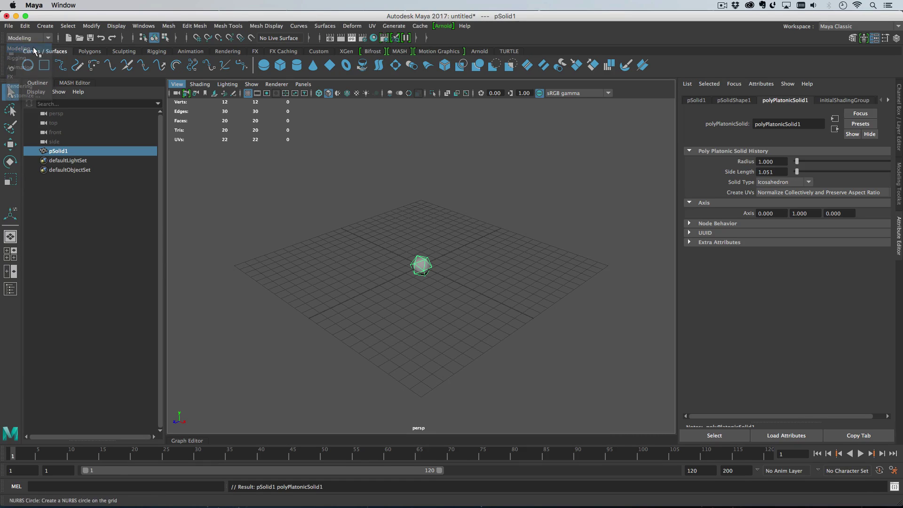
left_click(168, 26)
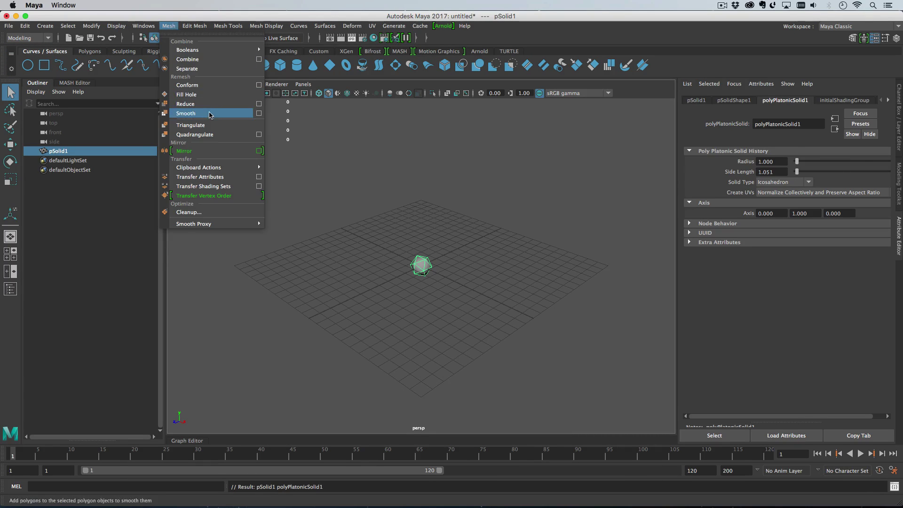
left_click(188, 109)
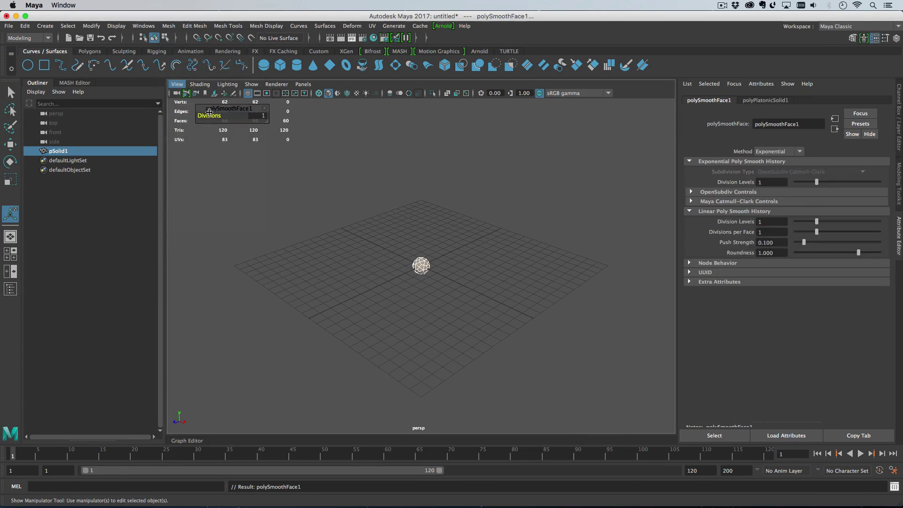
Set the smoothing method to Linear, with 3 division levels and 2 divisions per face.
left_click(783, 152)
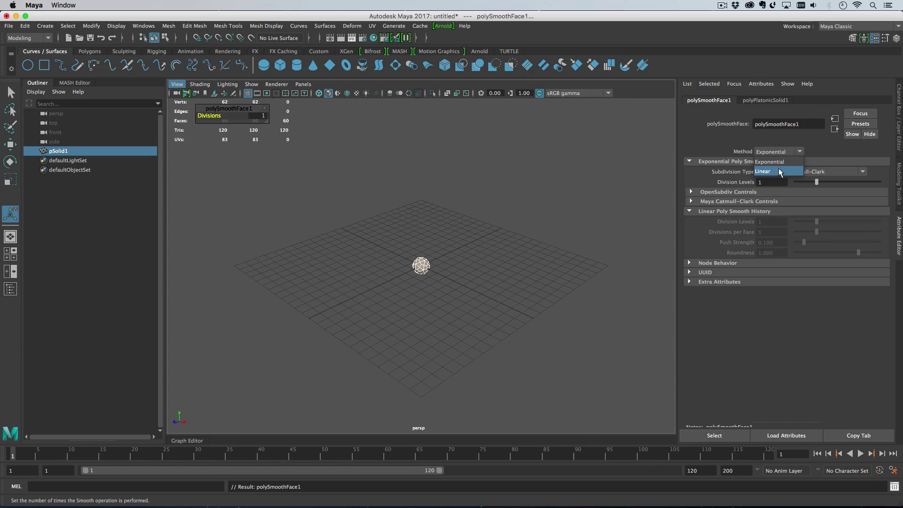
left_click(778, 171)
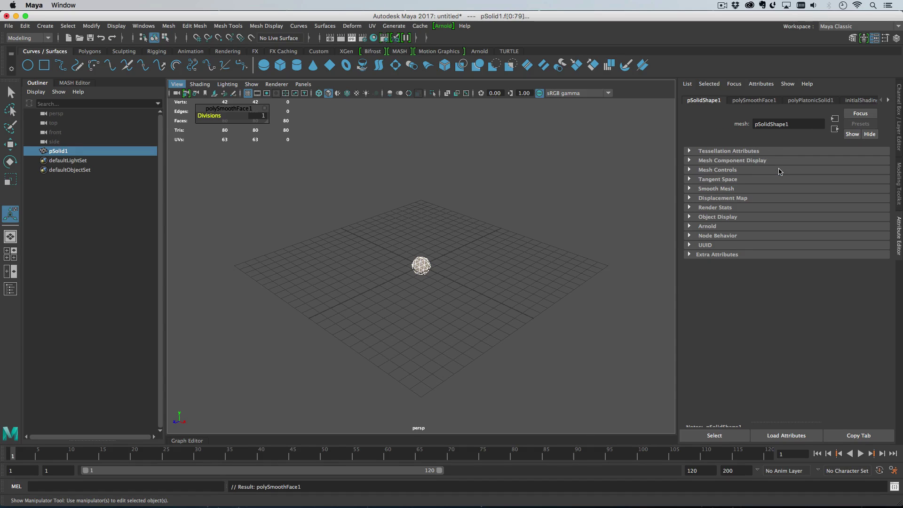
left_click(740, 102)
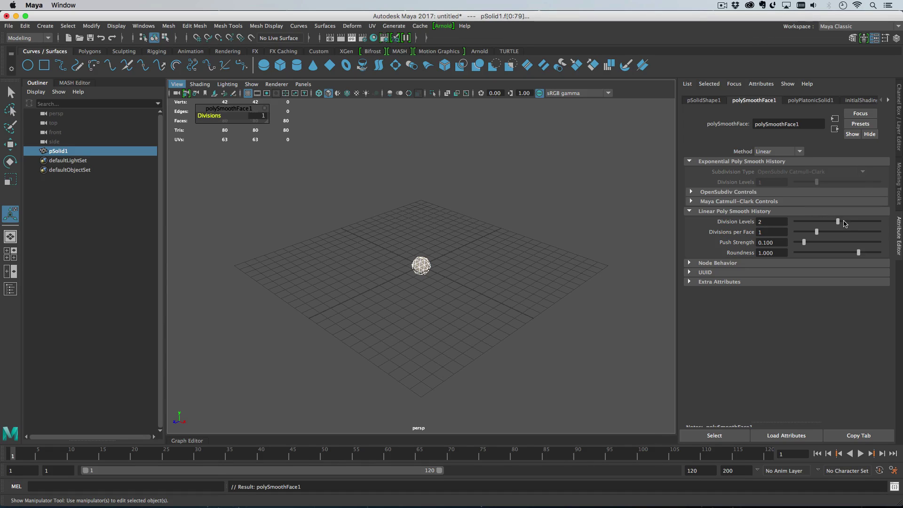
left_click_drag(838, 222, 857, 221)
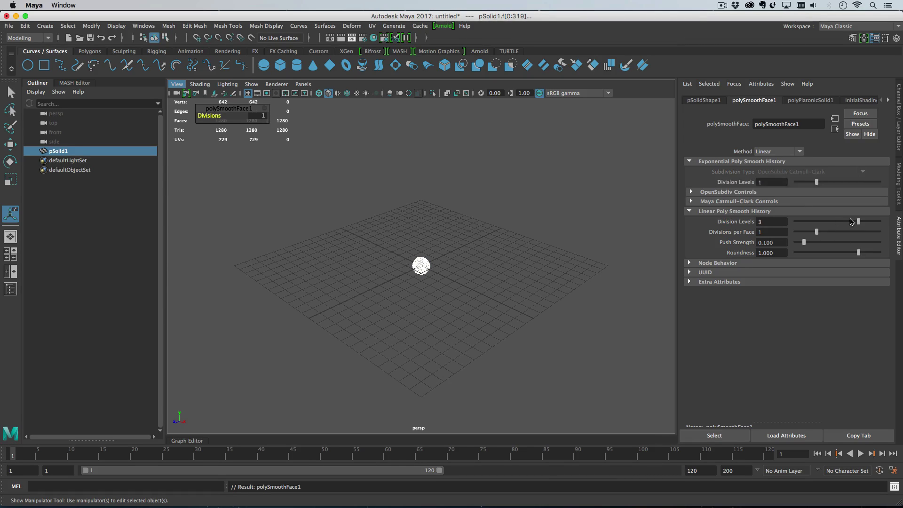
left_click(824, 232)
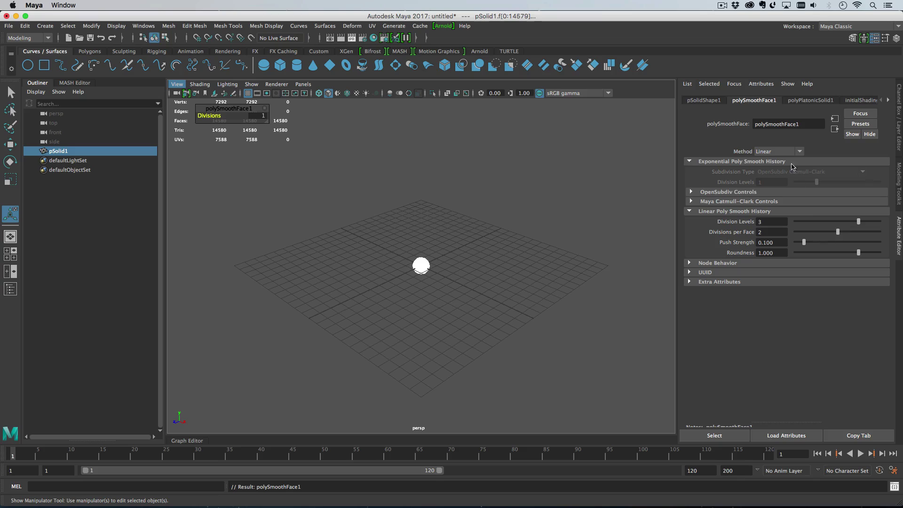
Enlarge the Platonic solid to a radius of about 9.91.
left_click(799, 102)
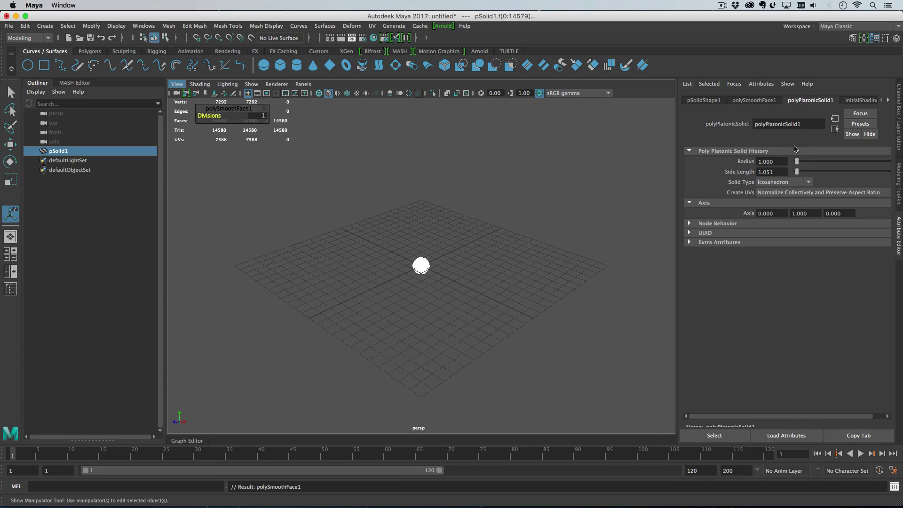
left_click_drag(795, 162, 866, 166)
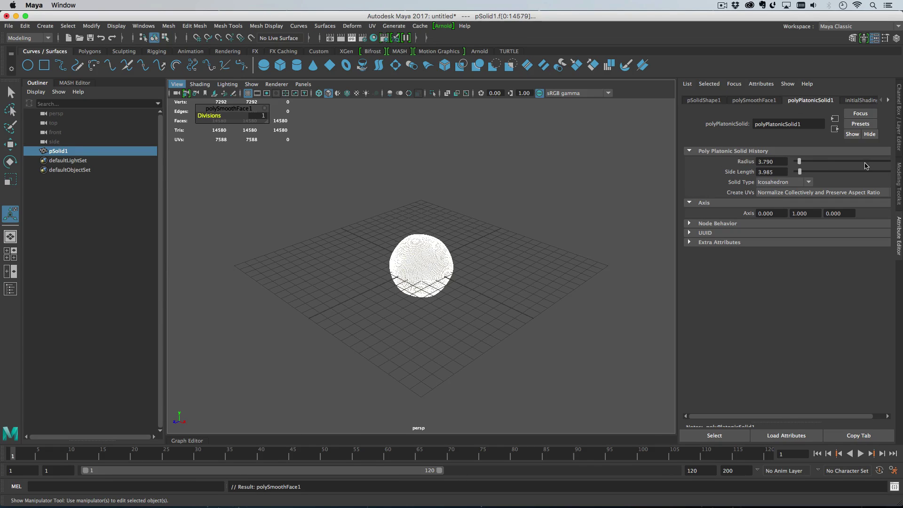
left_click_drag(764, 161, 813, 164)
scroll(564, 263, "up", 5)
left_click_drag(630, 293, 583, 278, "alt")
scroll(514, 250, "down", 4)
left_click_drag(514, 251, 610, 221, "alt")
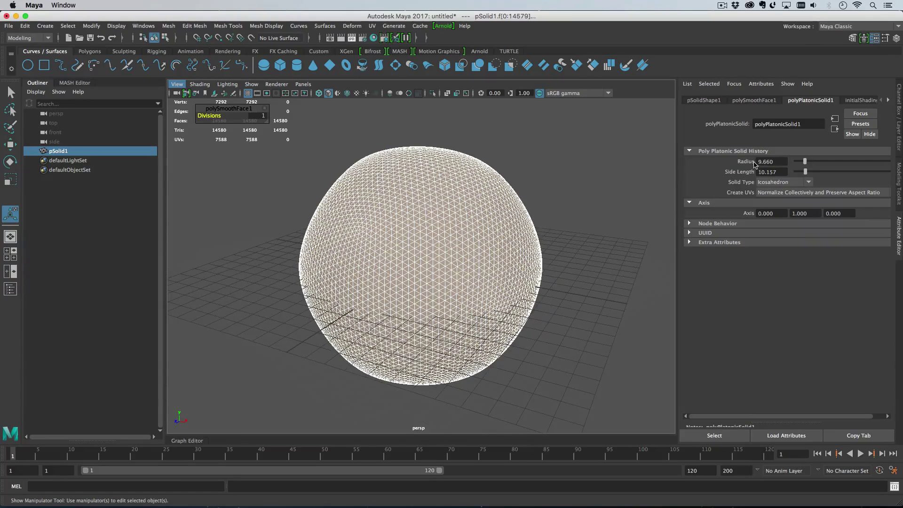
left_click_drag(757, 161, 764, 162, "ctrl")
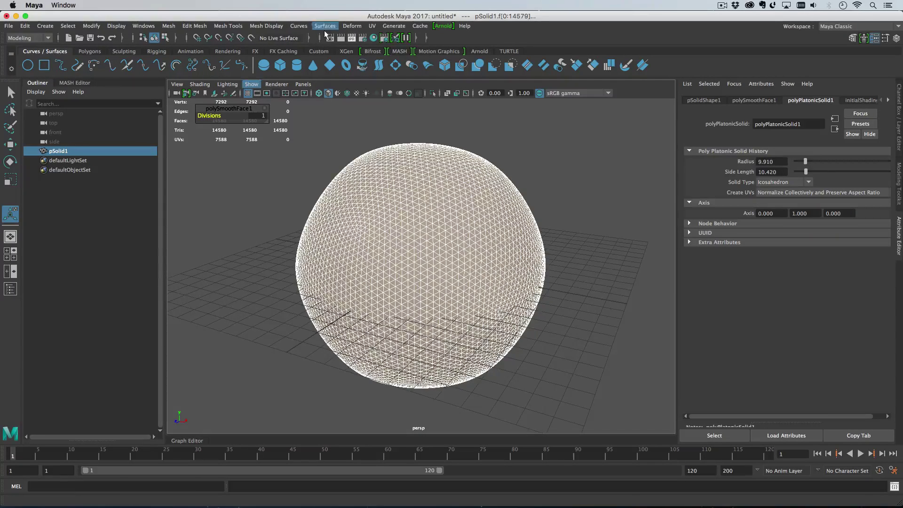
Select the smoothed solid as a whole object and add a Sculpt deformer to it.
left_click(362, 210)
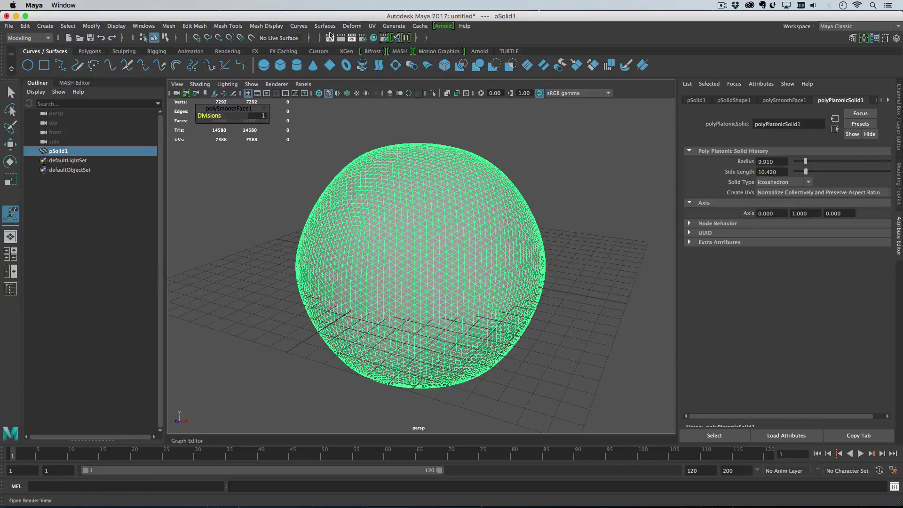
left_click(352, 26)
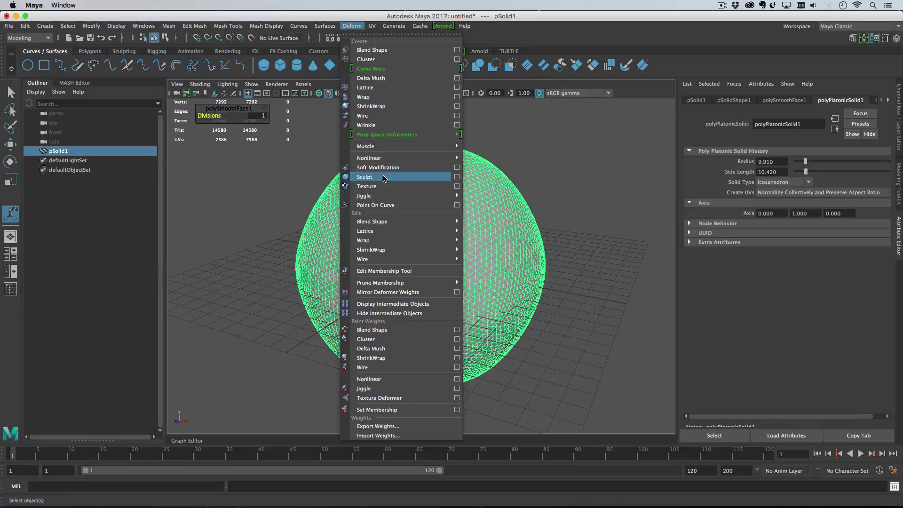
left_click(364, 177)
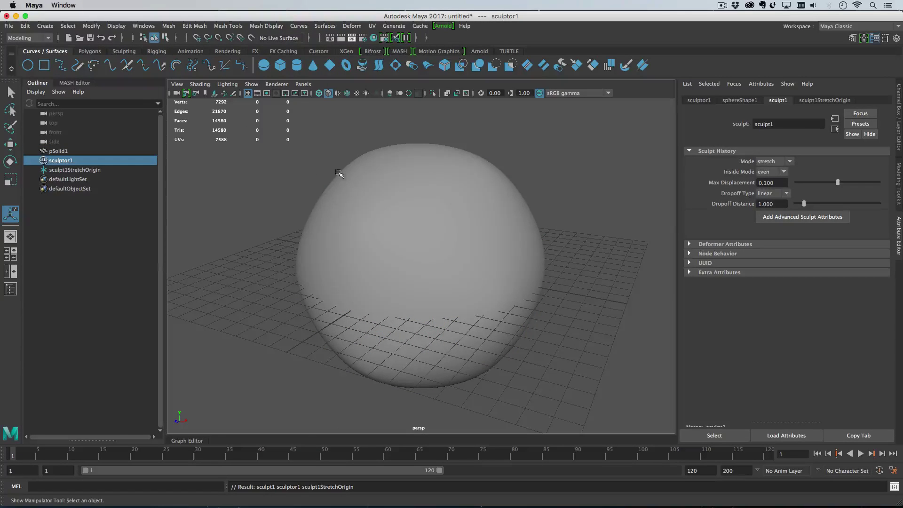
Scale the sculptor up uniformly until the mesh is a perfectly round sphere, and check both in wireframe display.
left_click(99, 160)
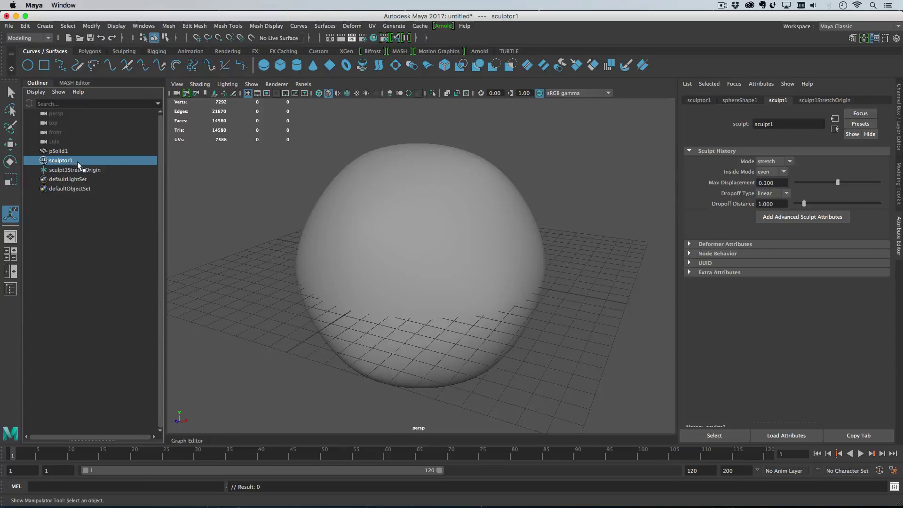
key("r")
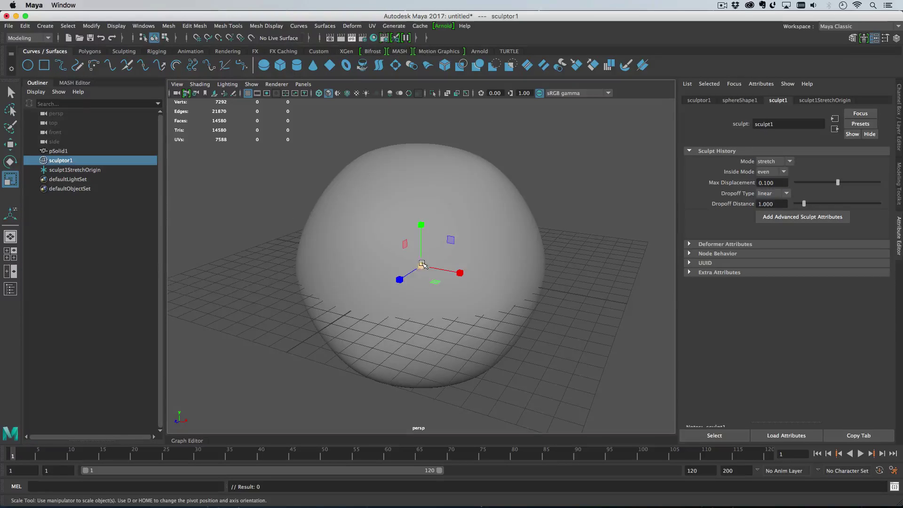
left_click_drag(421, 265, 471, 263)
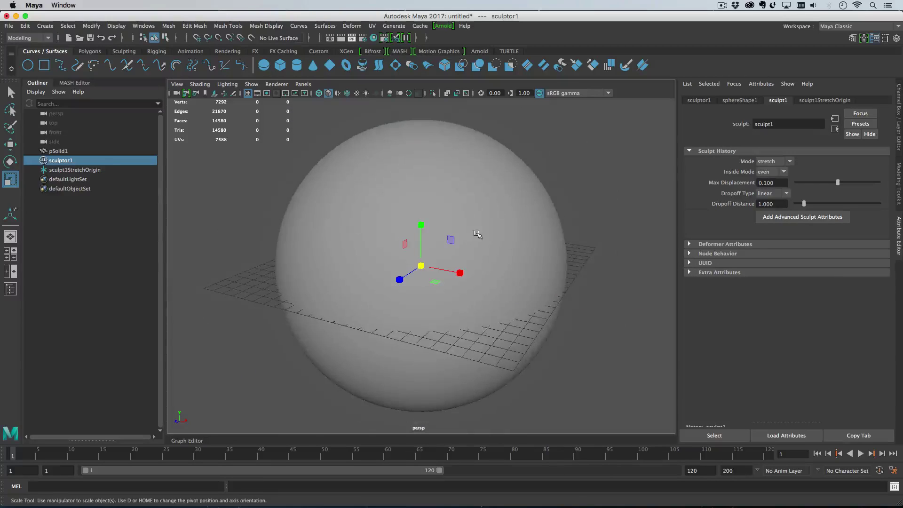
key("4")
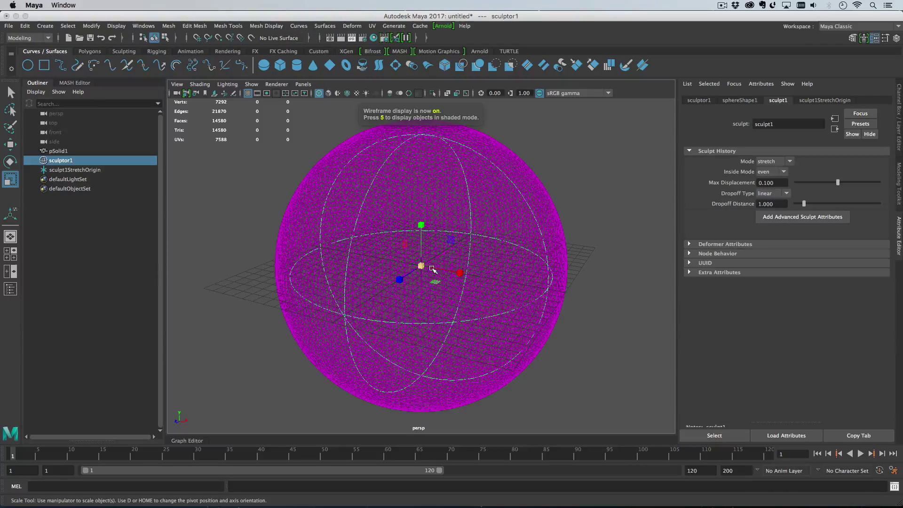
key("5")
Select the rounded sphere mesh and delete its construction history to bake in the sculpted shape.
left_click(484, 206)
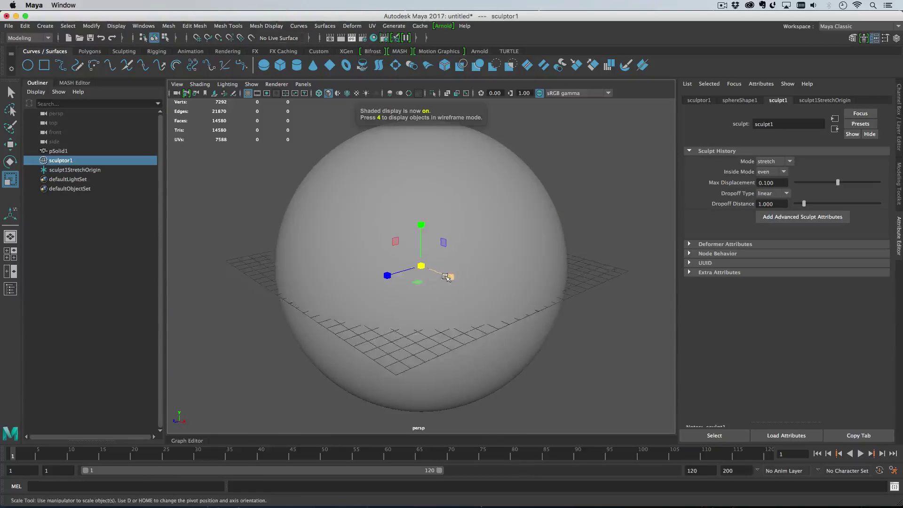
key("4")
left_click_drag(511, 217, 484, 228, "alt")
scroll(484, 228, "down", 3)
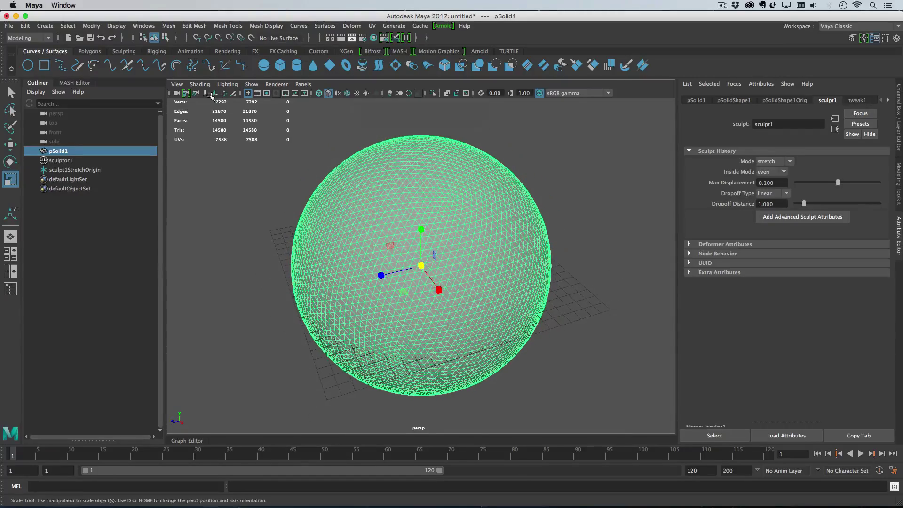
left_click(25, 26)
mouse_move(113, 137)
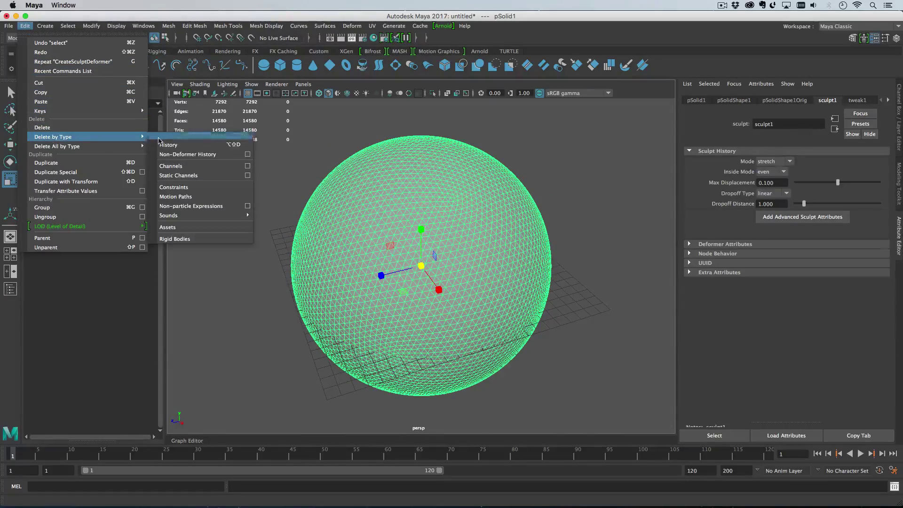
left_click(177, 145)
Add a Texture deformer to the baked sphere mesh.
scroll(462, 252, "down", 3)
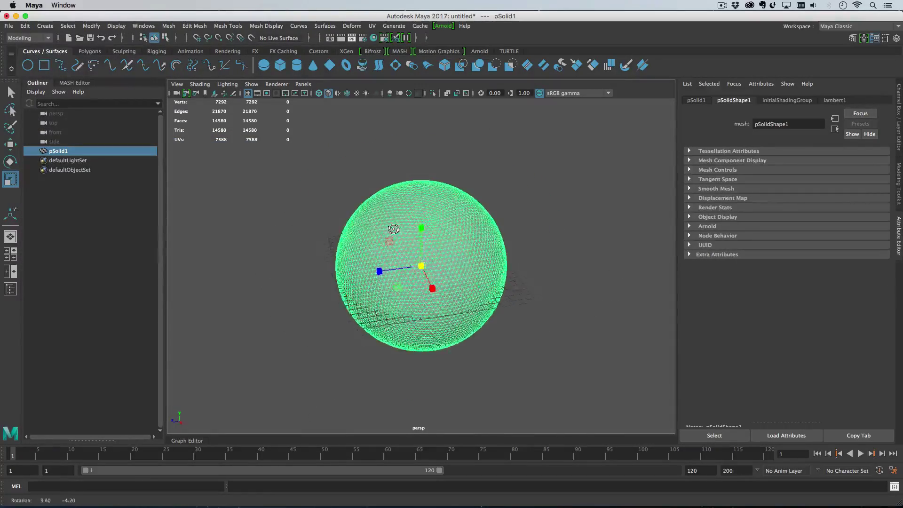
scroll(399, 227, "up", 3)
left_click_drag(414, 230, 440, 239, "alt")
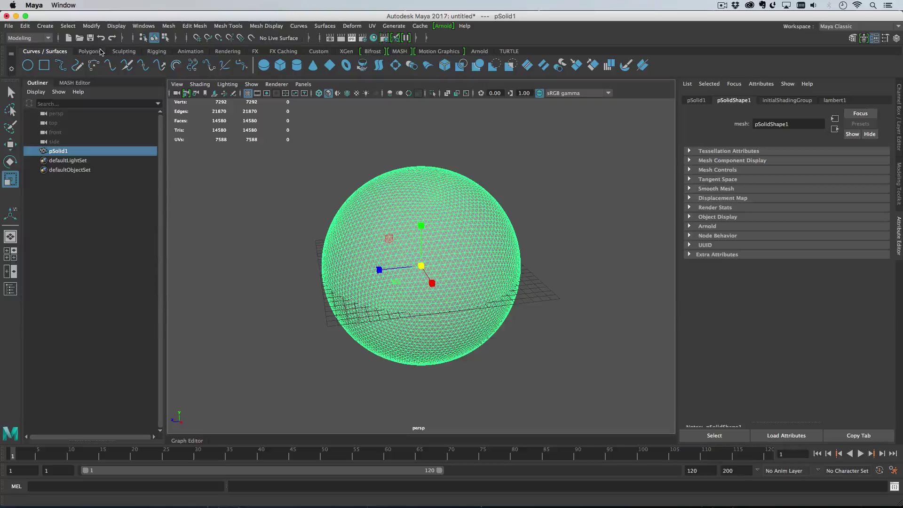
left_click(352, 26)
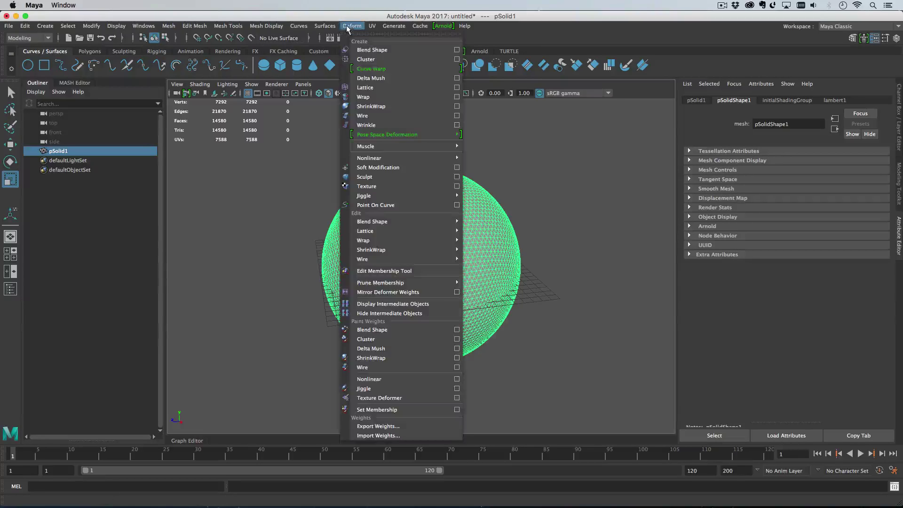
left_click(394, 188)
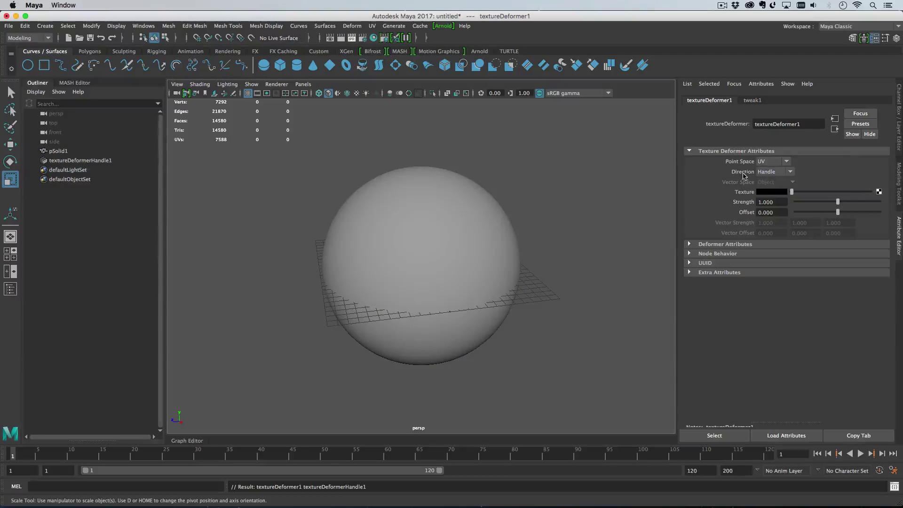
Set the texture deformer's direction to Normal and connect a Volume Noise texture to it.
left_click(782, 173)
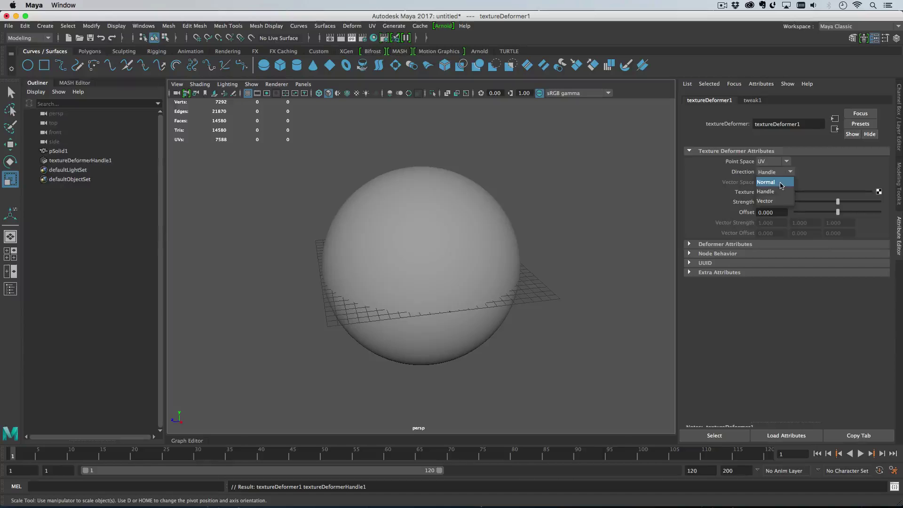
left_click(771, 192)
left_click_drag(792, 192, 870, 192)
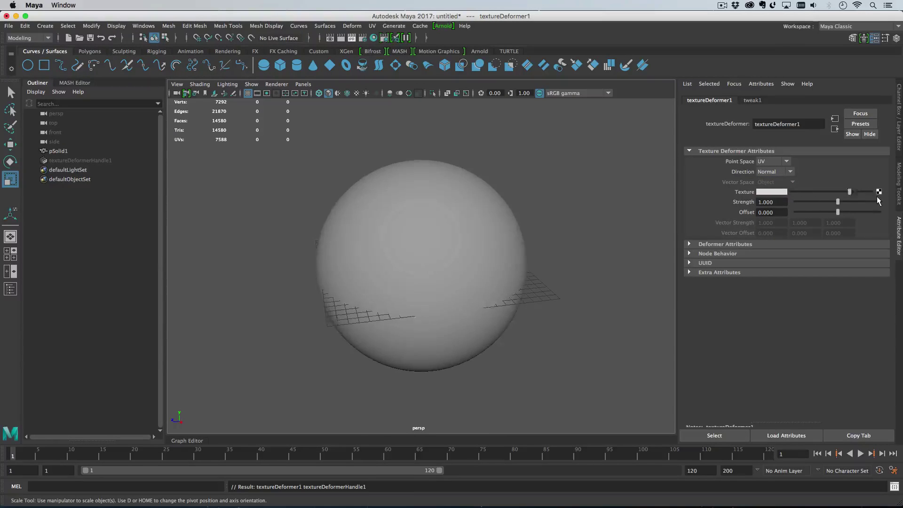
left_click(879, 192)
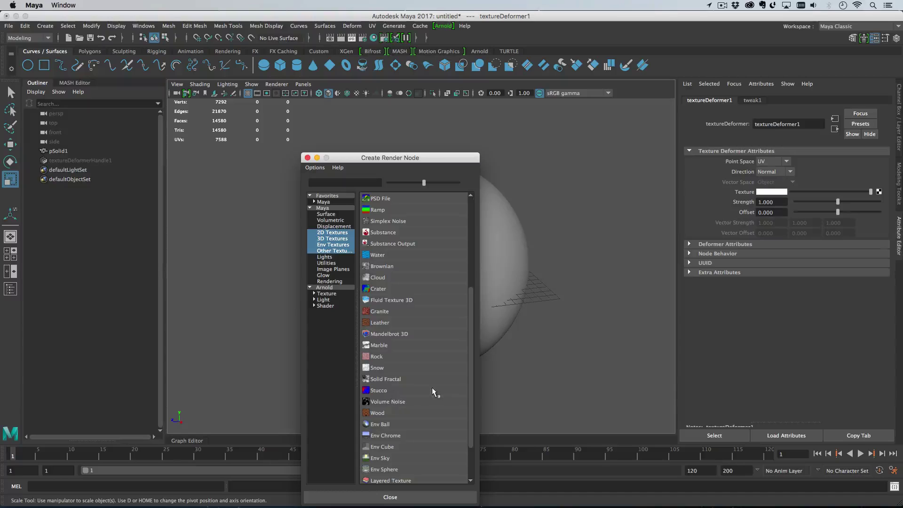
left_click(388, 401)
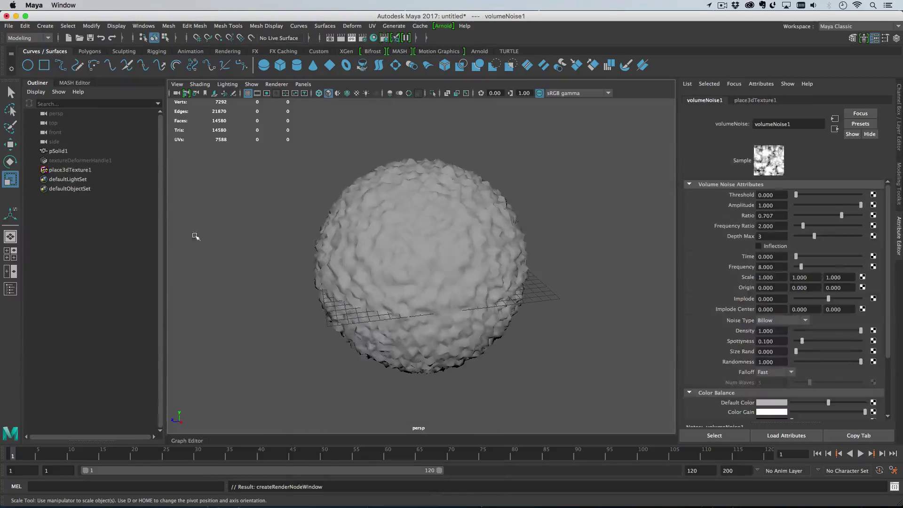
Scale the noise's 3D texture placement up uniformly to about 16.8.
left_click(86, 172)
left_click_drag(422, 265, 574, 142)
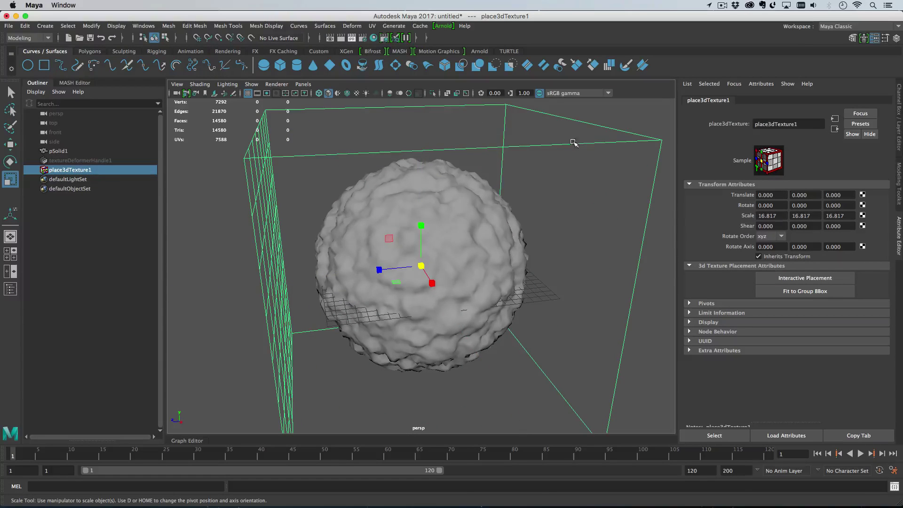
Set the volume noise frequency to 2.5 and its noise type to Volume Wave.
left_click(834, 128)
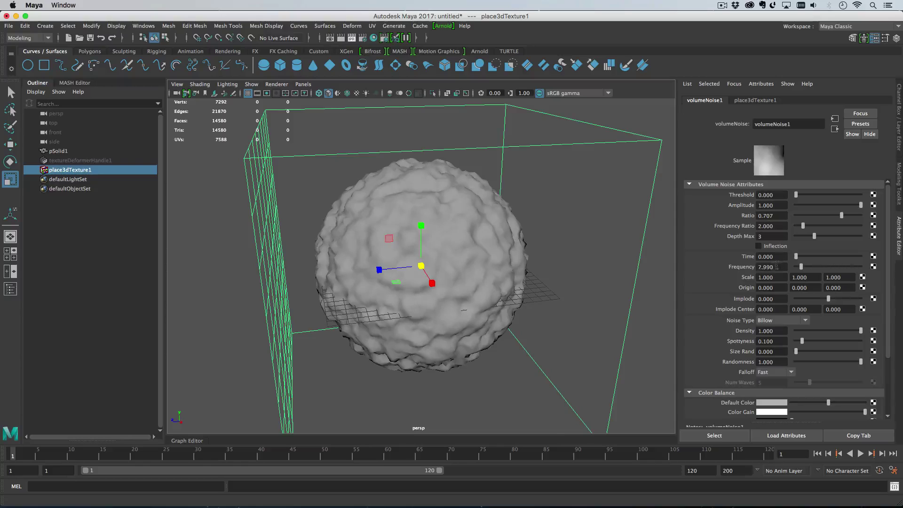
left_click_drag(777, 267, 778, 267, "ctrl")
type("5")
key("Return")
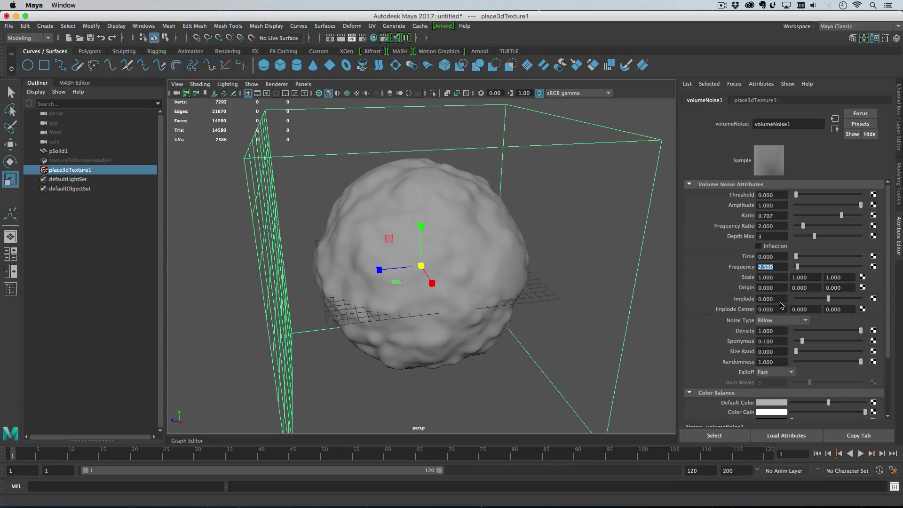
left_click(780, 321)
left_click(799, 341)
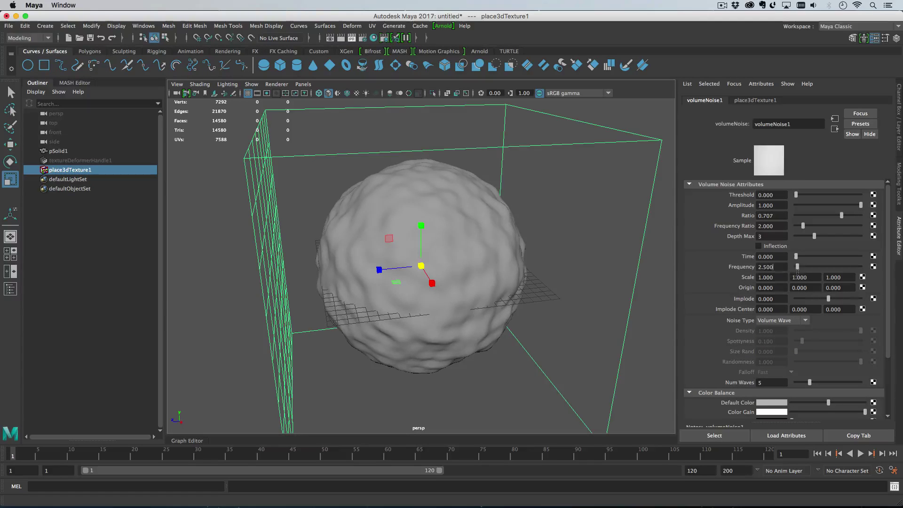
Try to scale the 3D texture placement up uniformly to about 23.3, and undo the scaling.
left_click_drag(555, 301, 582, 299, "alt")
left_click_drag(574, 282, 658, 315)
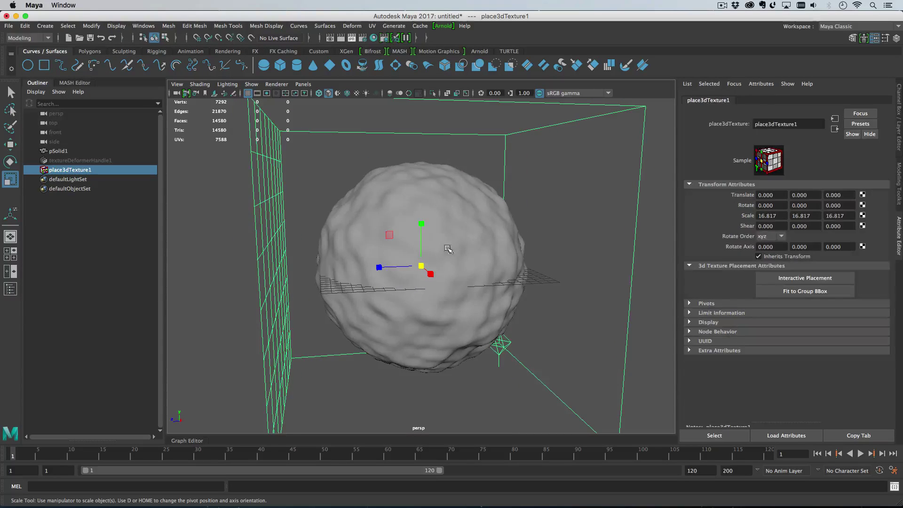
mouse_move(417, 266)
left_mouse_down()
mouse_move(457, 265)
mouse_move(428, 267)
left_mouse_up()
key("ctrl+z")
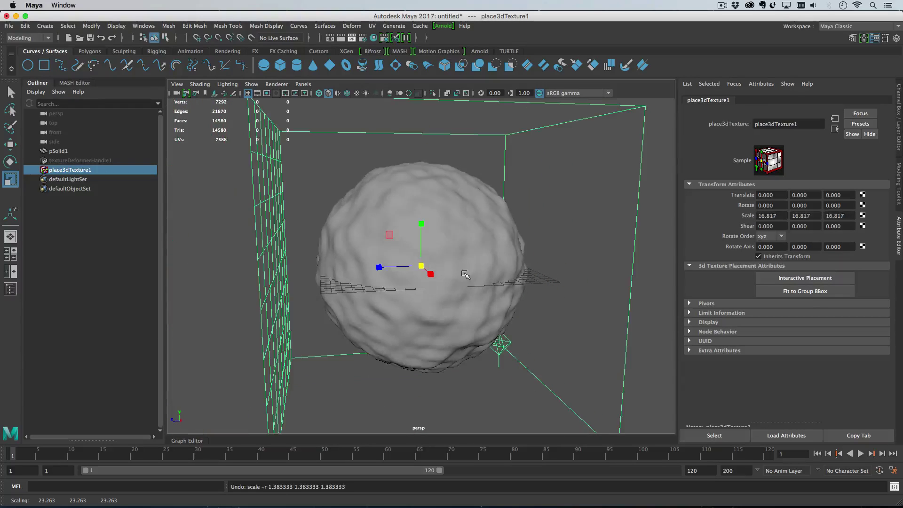
Set the texture deformer's strength to 10.
left_click(98, 162)
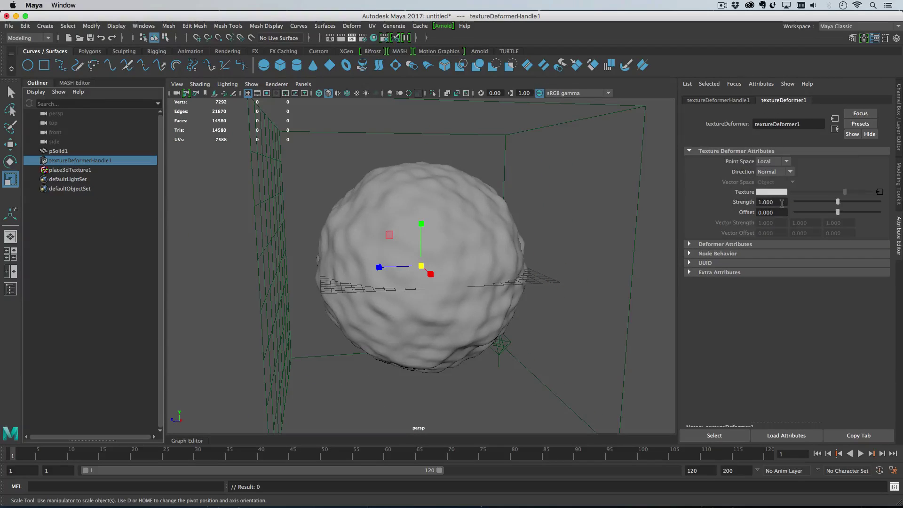
type("10")
key("Return")
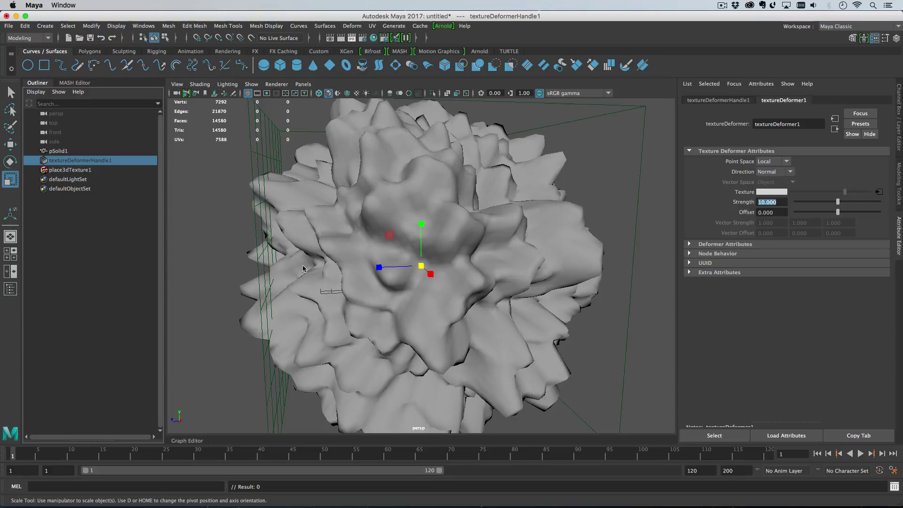
Scale the 3D texture placement up uniformly to about 34.2 for larger bumps on the sphere.
scroll(303, 268, "down", 6)
left_click(521, 192)
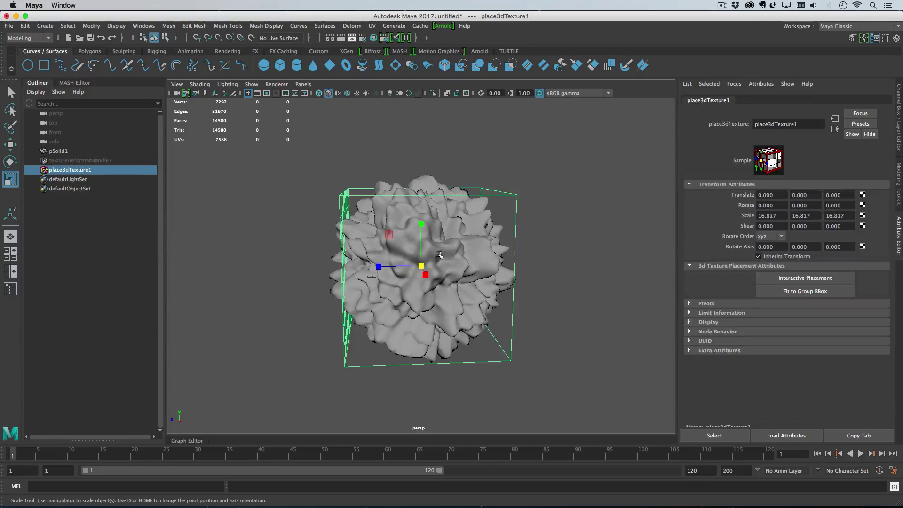
left_click_drag(422, 266, 533, 291)
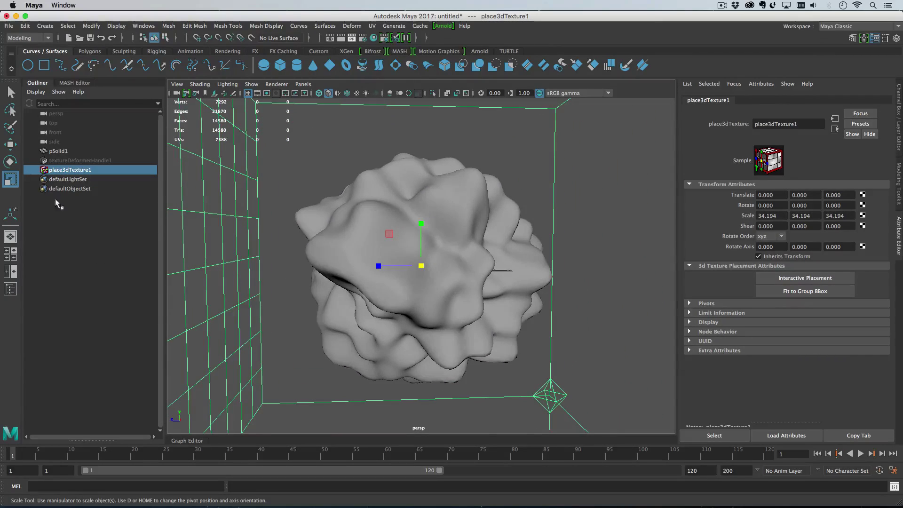
Raise the volume noise threshold to 1 and inspect the deformed sphere.
left_click(833, 128)
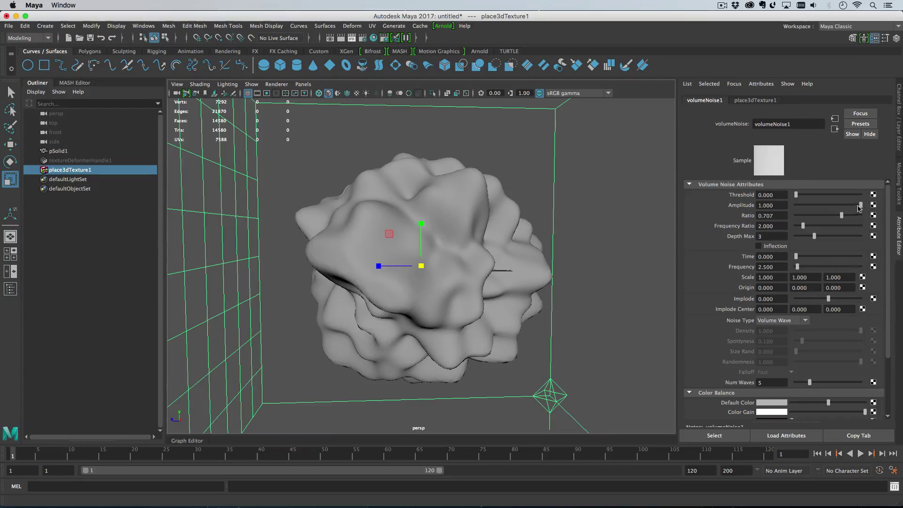
left_click_drag(858, 209, 895, 208)
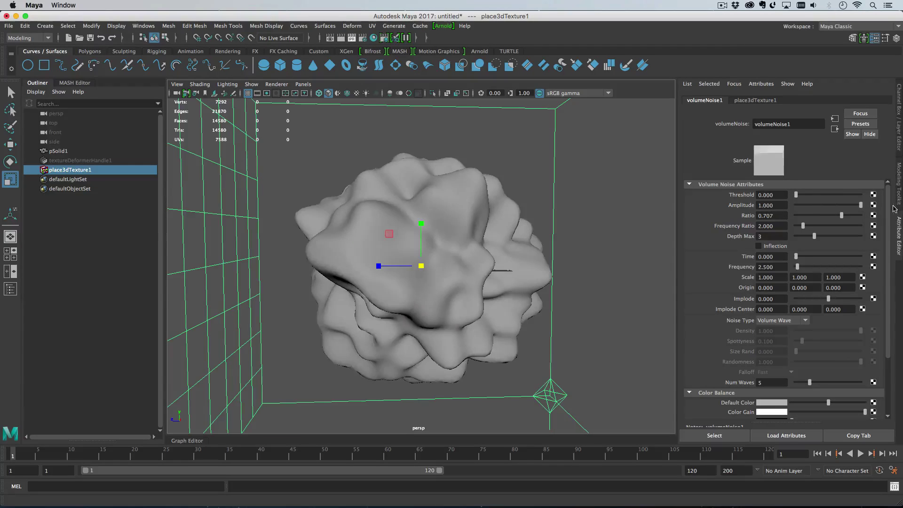
left_click_drag(796, 194, 887, 203)
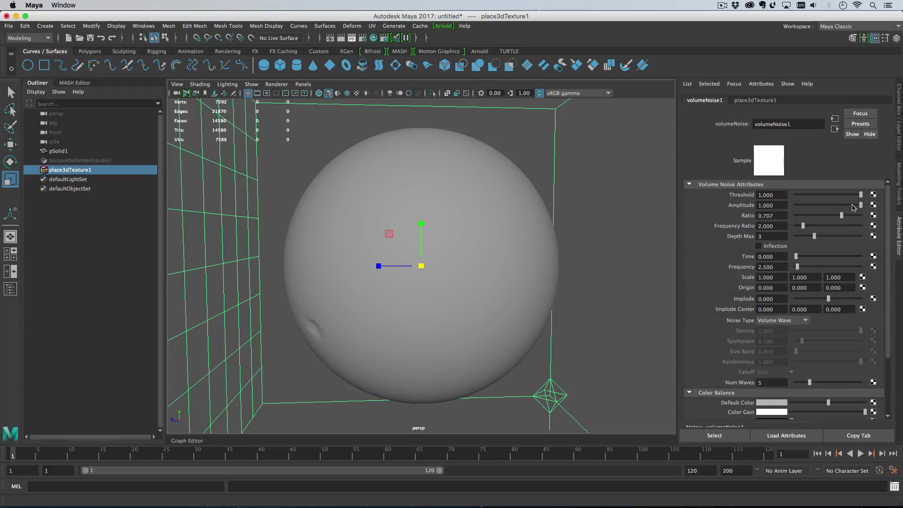
left_click_drag(404, 338, 438, 275, "alt")
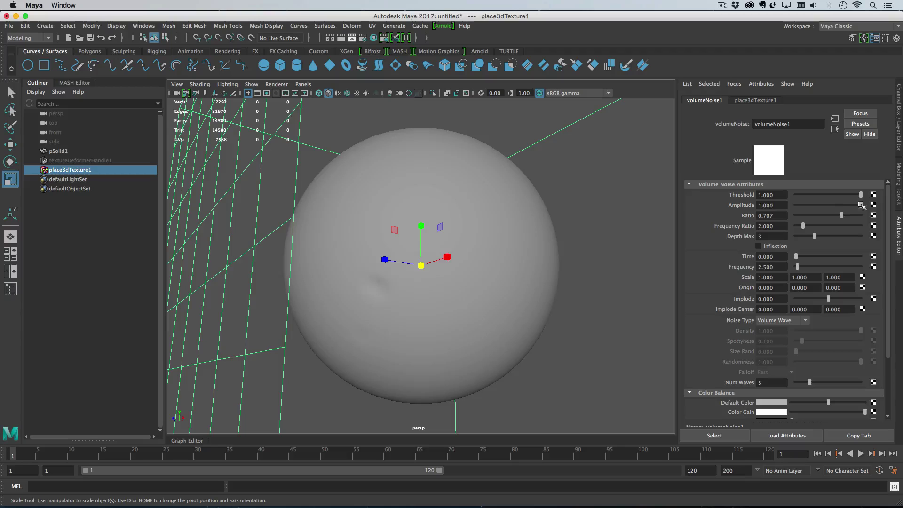
Lower the volume noise amplitude to about 0.88 and set the threshold to 0.
left_click_drag(638, 237, 552, 238, "alt")
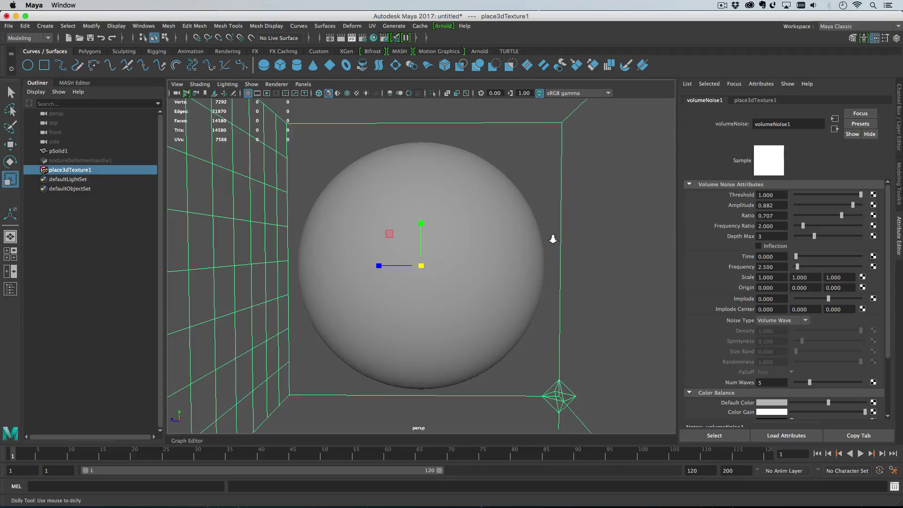
scroll(552, 238, "down", 3)
left_click_drag(857, 195, 778, 197)
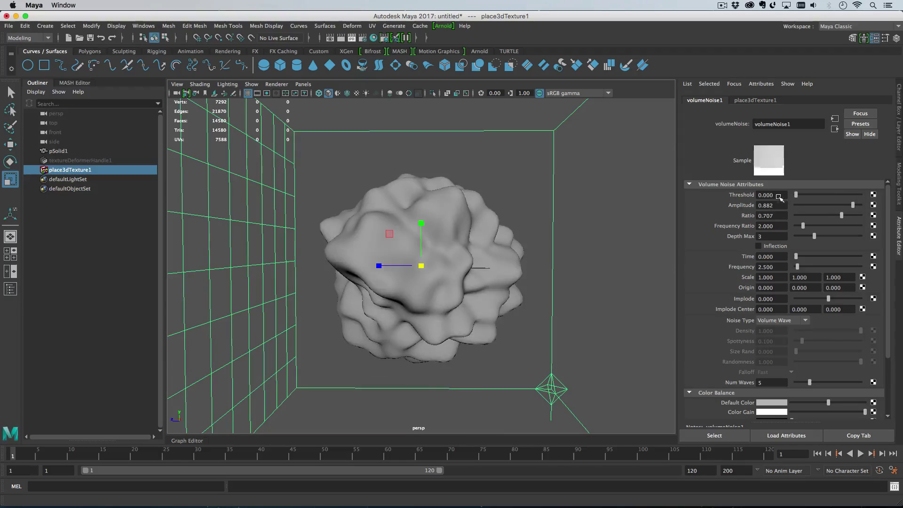
Set the volume noise color gain to black and key it at frame 1.
scroll(729, 336, "down", 3)
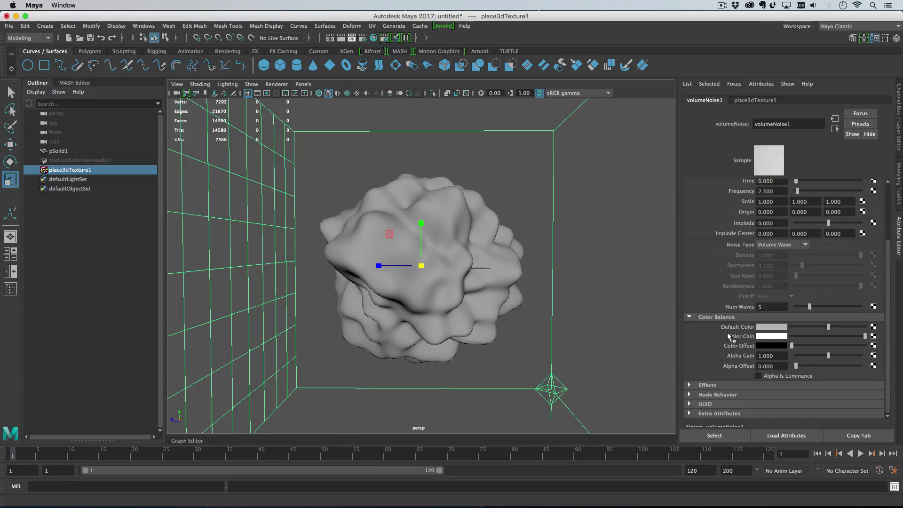
left_click_drag(858, 337, 776, 339)
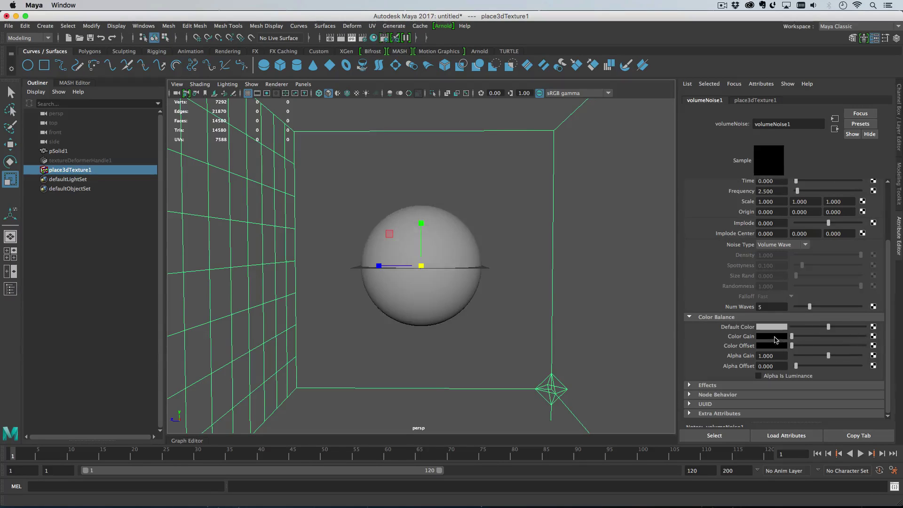
right_click(738, 338)
left_click(758, 346)
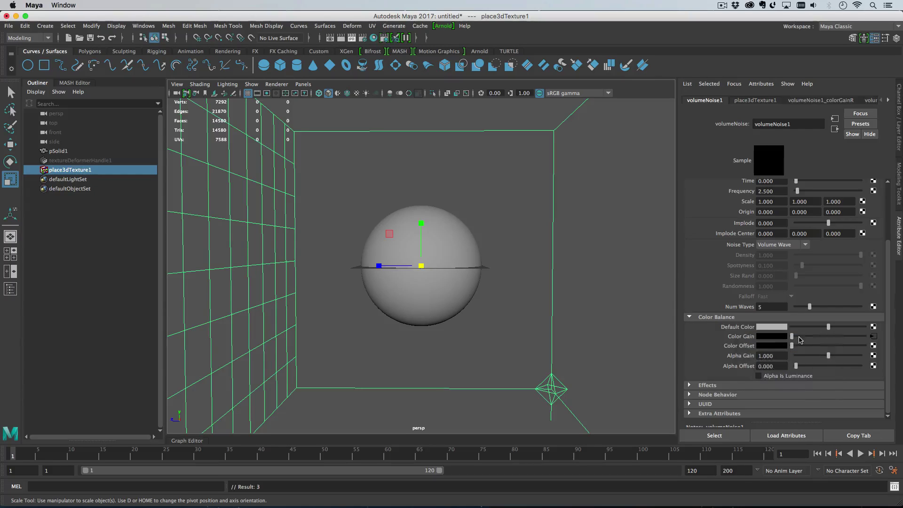
At frame 50, set the volume noise color gain to white and key it.
left_click(482, 459)
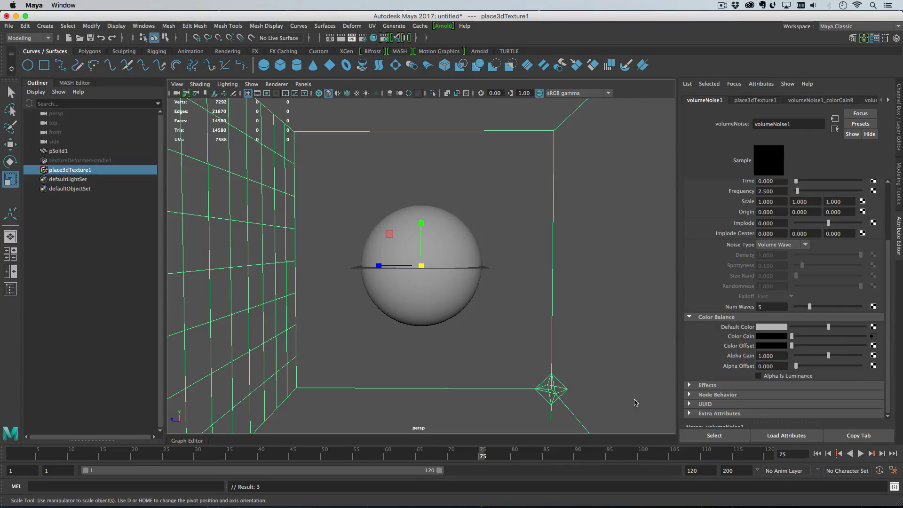
left_click(323, 458)
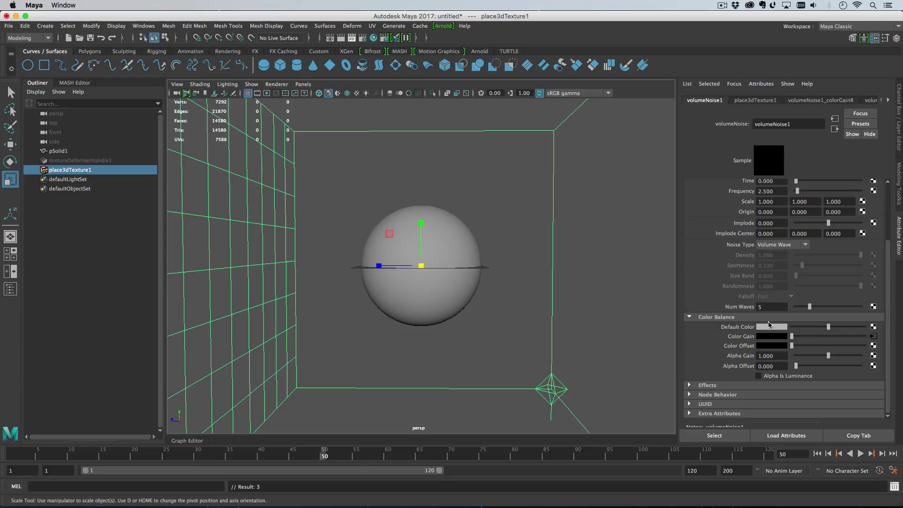
left_click(798, 340)
right_click(742, 337)
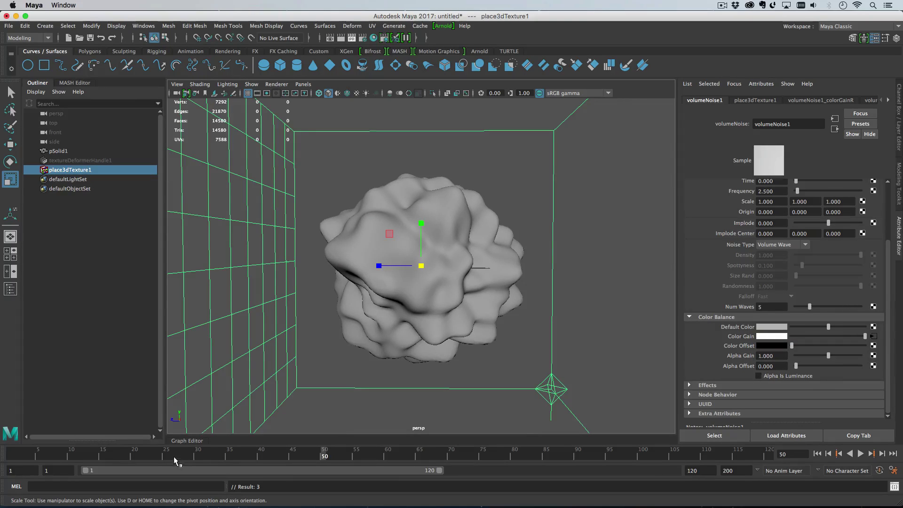
Key the volume noise threshold at 0 on frame 20.
left_click(135, 459)
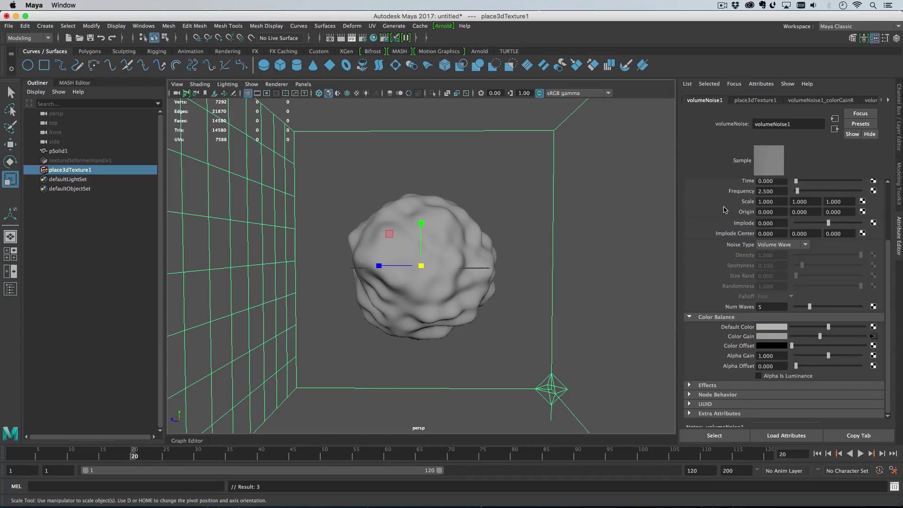
scroll(739, 253, "up", 4)
right_click(749, 197)
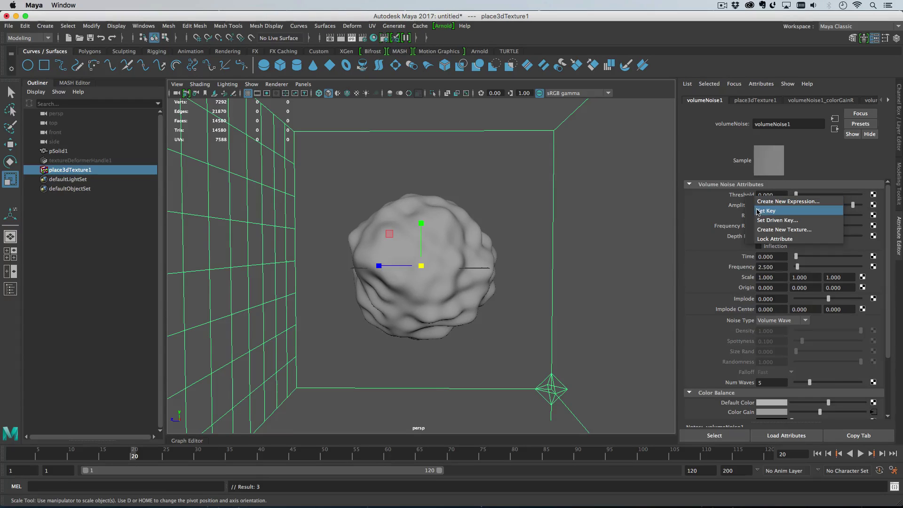
left_click(762, 208)
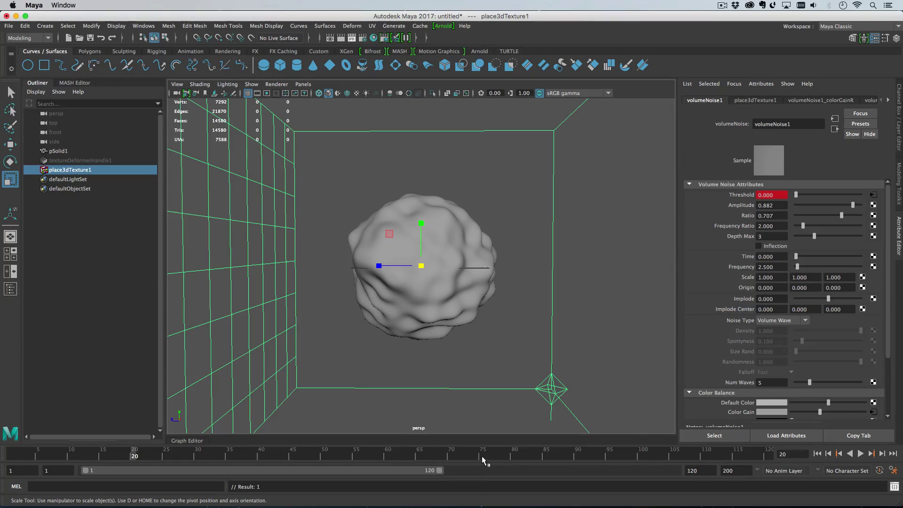
At frame 90, set the volume noise threshold to 1 and key it.
left_click(578, 455)
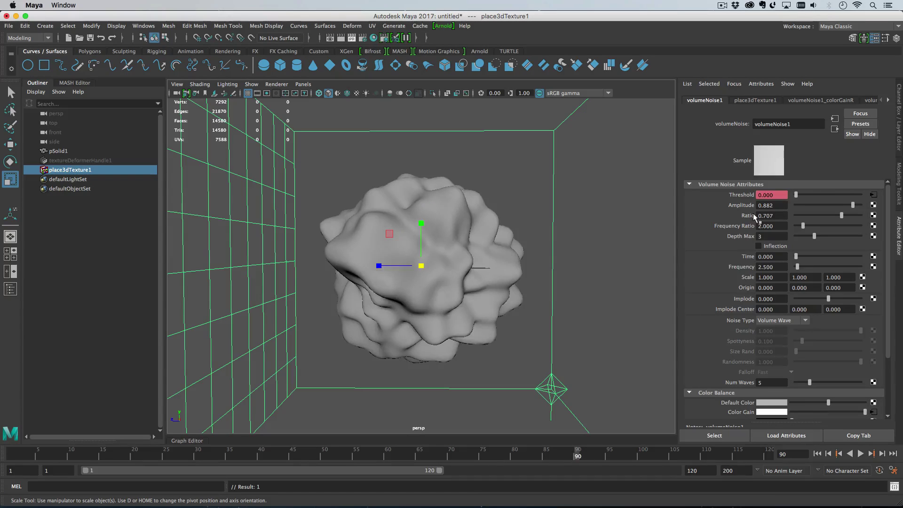
type("1")
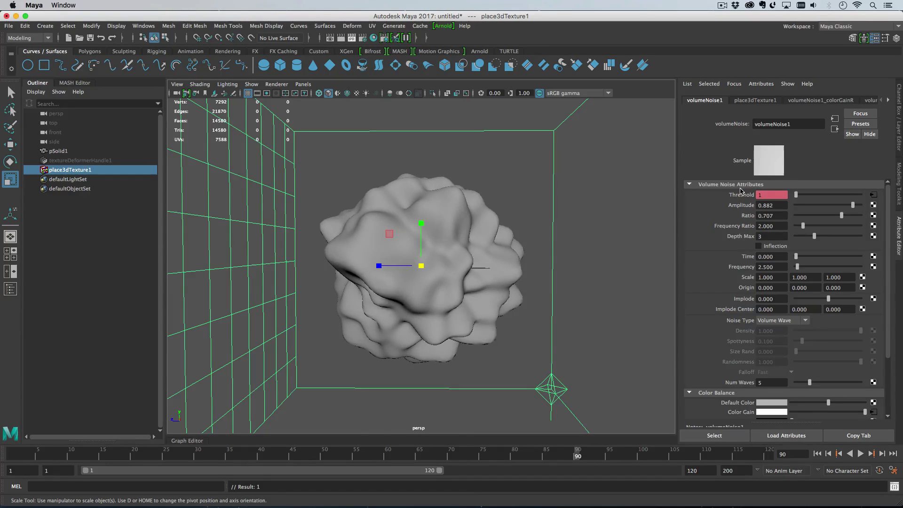
key("Return")
right_click(757, 193)
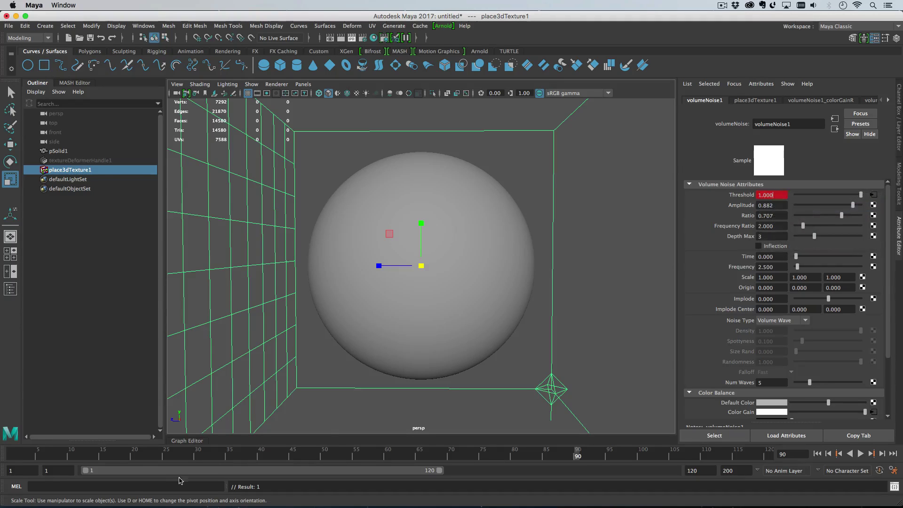
Select the volume noise node and move its threshold key from frame 20 to frame 30.
left_click_drag(14, 454, 135, 469)
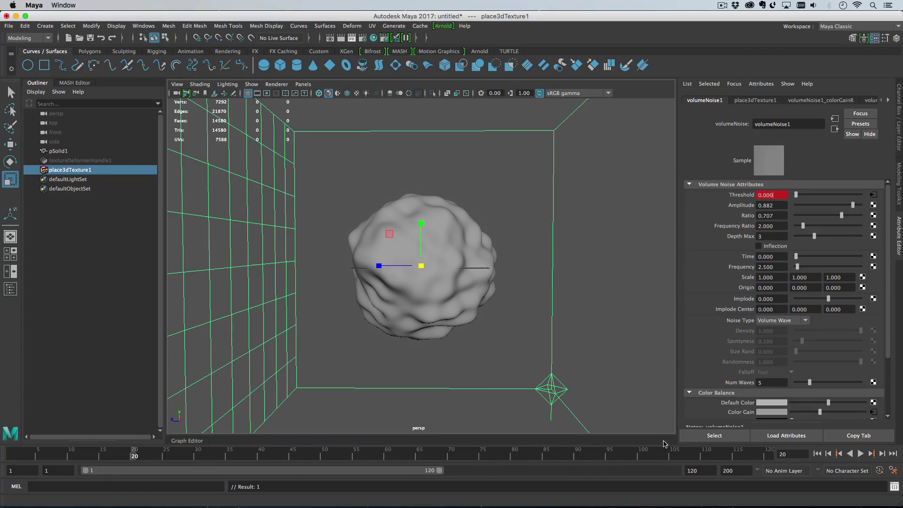
left_click(715, 435)
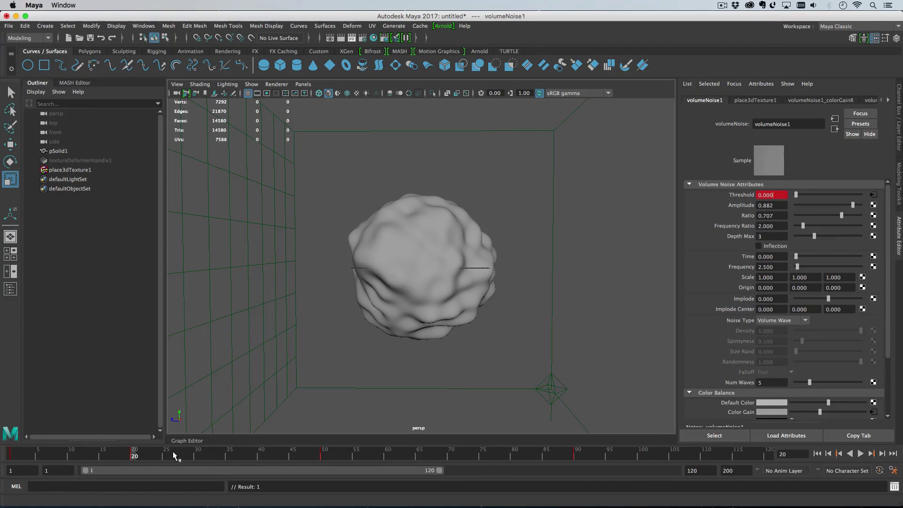
left_click(135, 456, "shift")
left_click_drag(137, 457, 196, 459)
key("alt+comma")
key("alt+comma")
key("alt+comma")
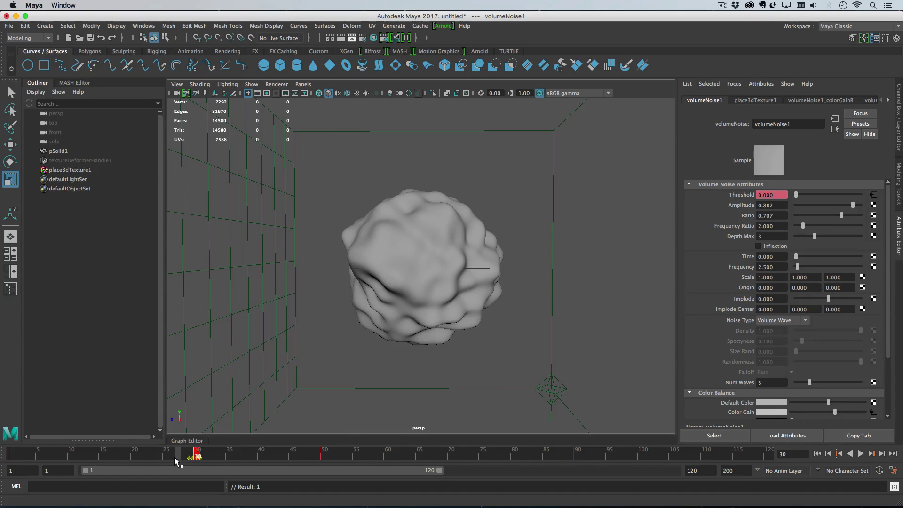
left_click(227, 458)
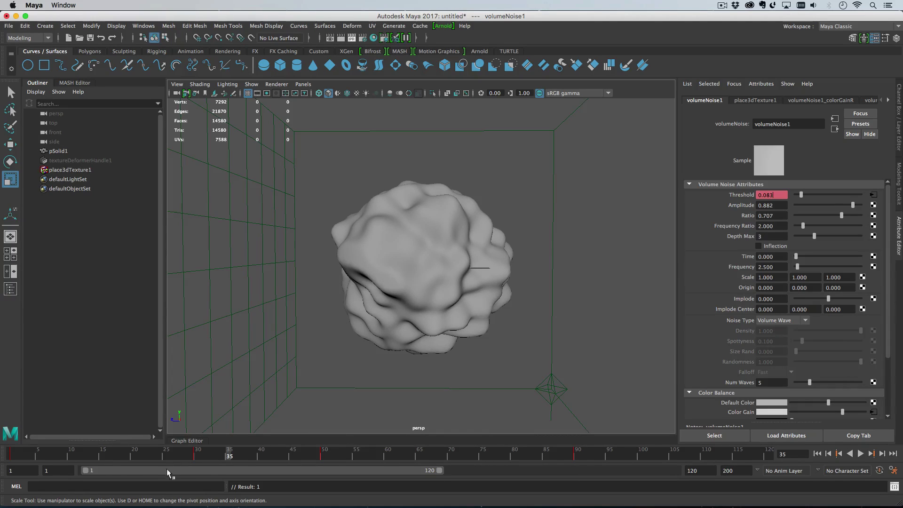
Play back the deformation to check the threshold timing, then return to frame 1.
key("alt+v")
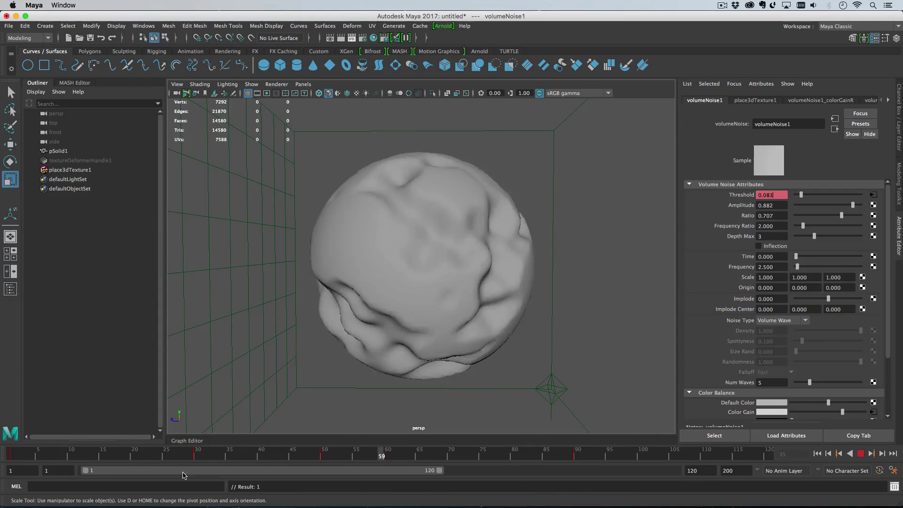
key("alt+v")
key("shift+alt+v")
Create a polygon cube and assign it a new Lambert material coloured red.
left_click(90, 51)
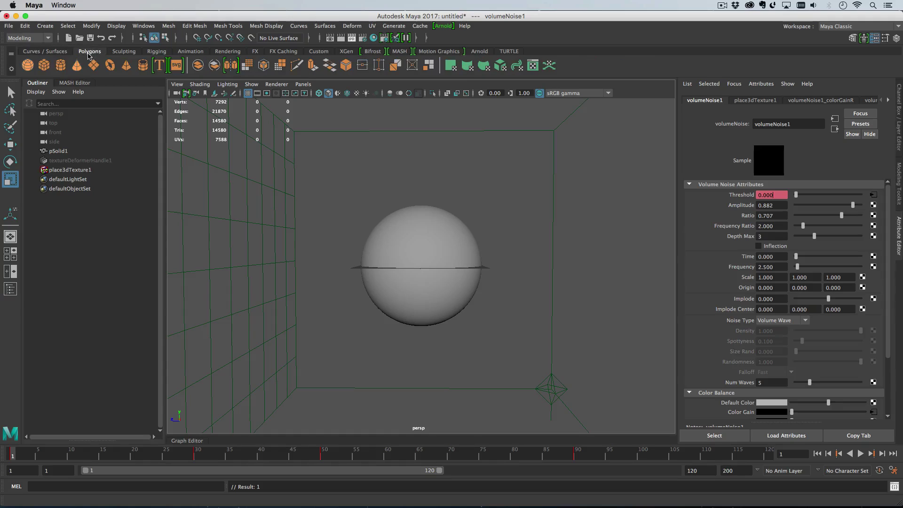
left_click(44, 66)
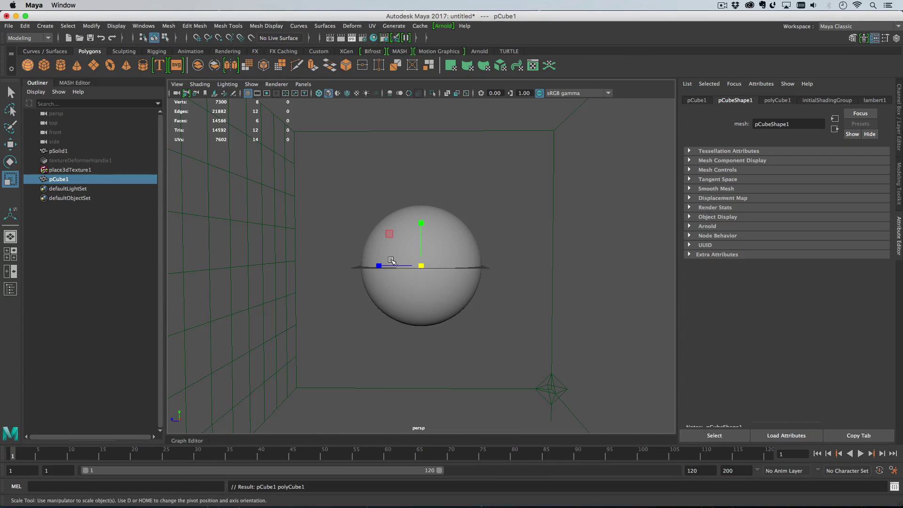
right_click(345, 207)
mouse_move(365, 458)
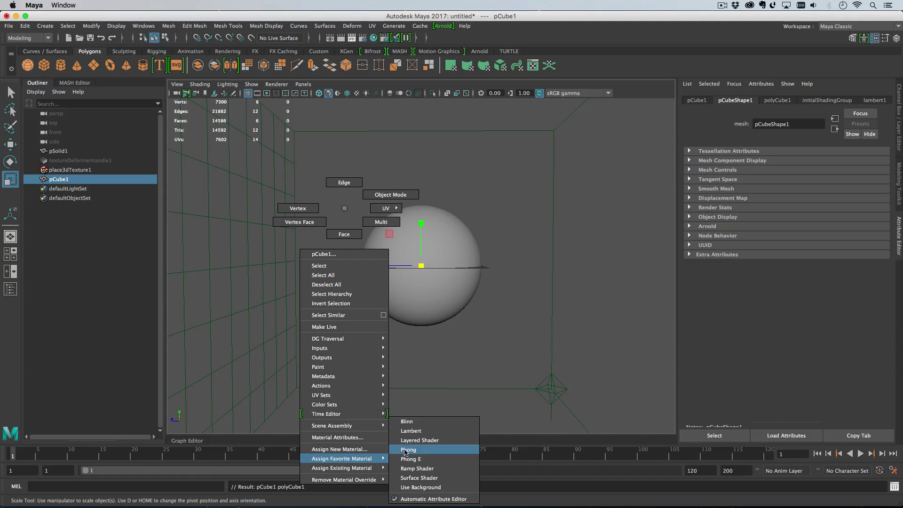
left_click(408, 430)
left_click(772, 205)
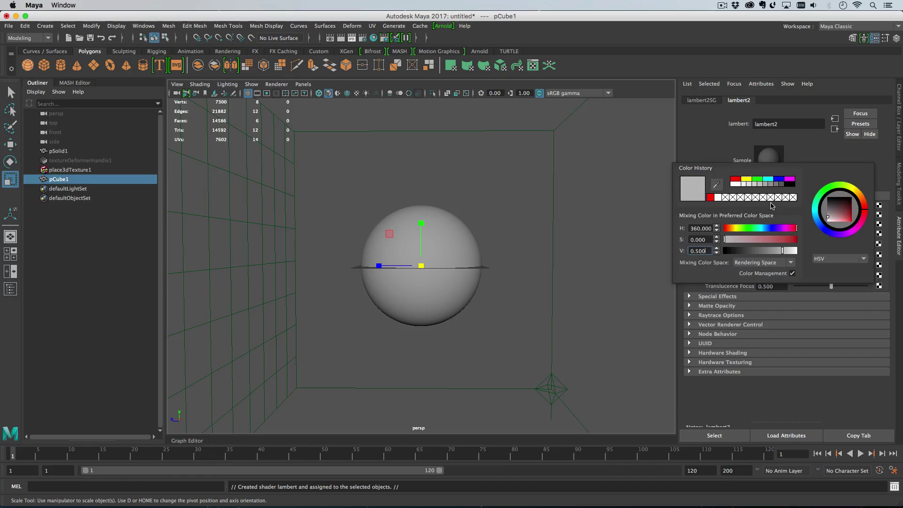
left_click(710, 197)
left_click(94, 282)
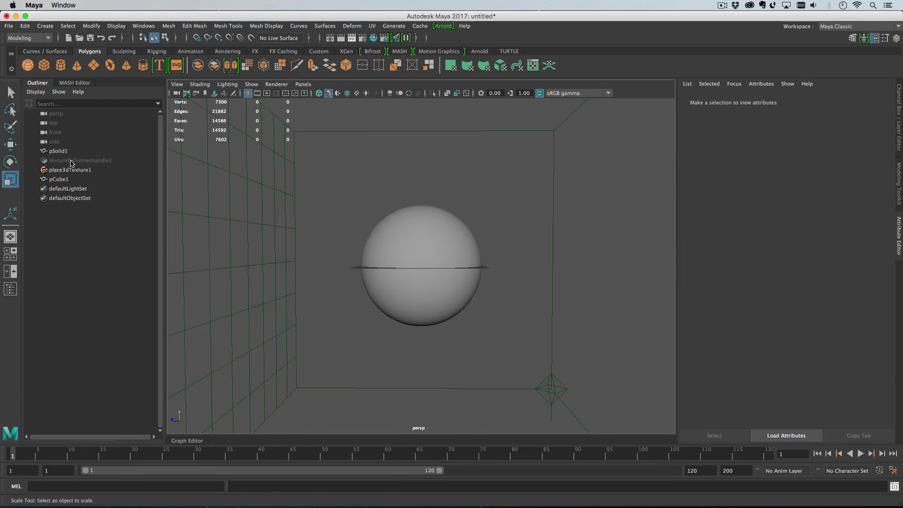
Select pCube1 and create a MASH network from it, using the Animation menu set.
left_click(97, 170)
left_click(94, 178)
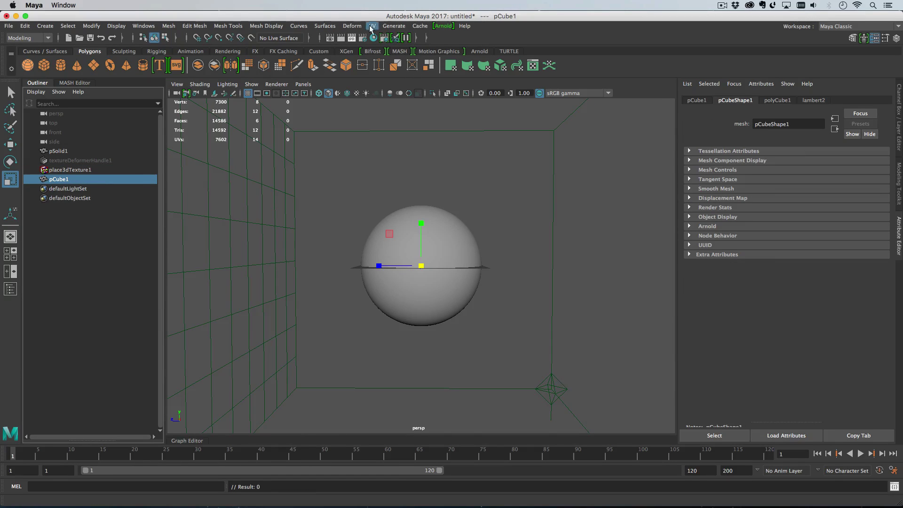
left_click(47, 39)
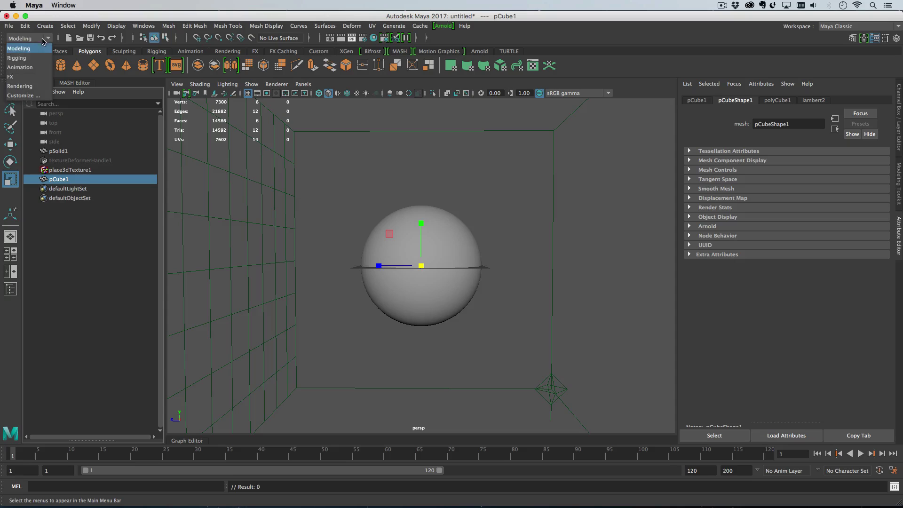
left_click(43, 68)
left_click(302, 26)
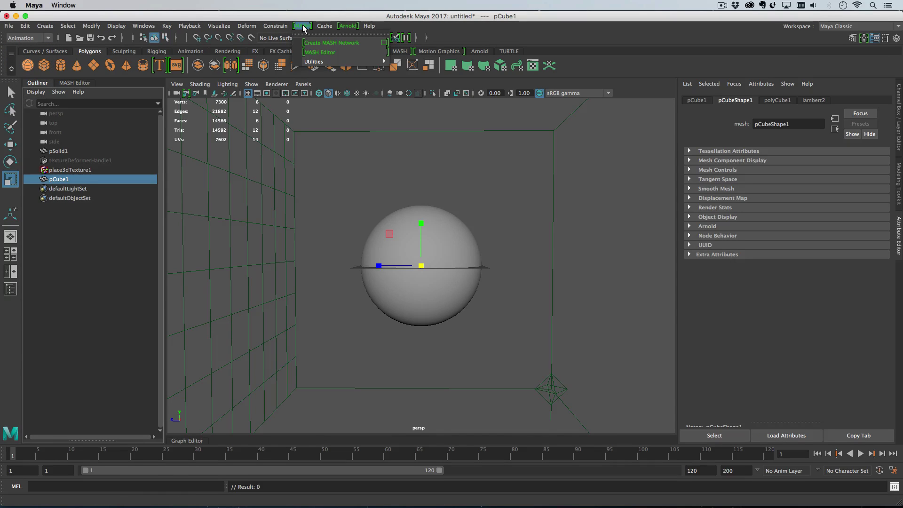
left_click(320, 43)
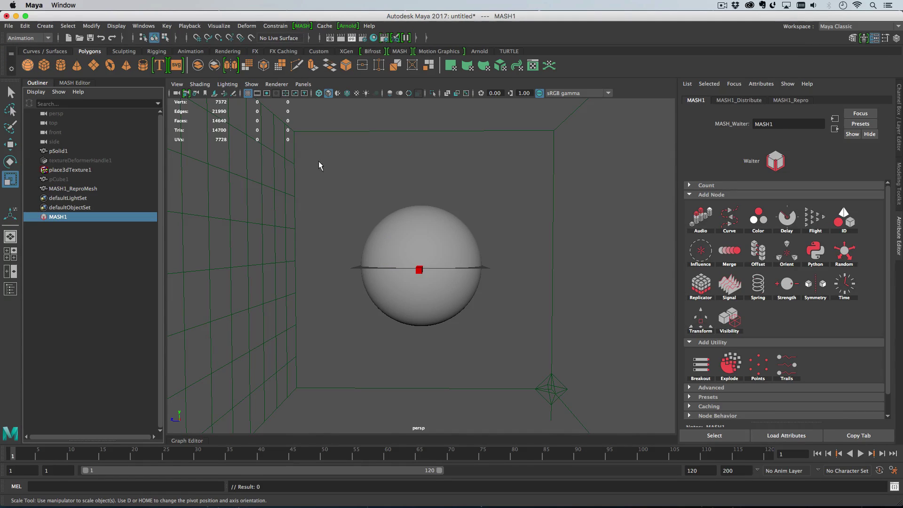
Scale the source cube pCube1 uniformly down to about 0.133 so the MASH copies become tiny.
left_click_drag(374, 269, 553, 261, "alt")
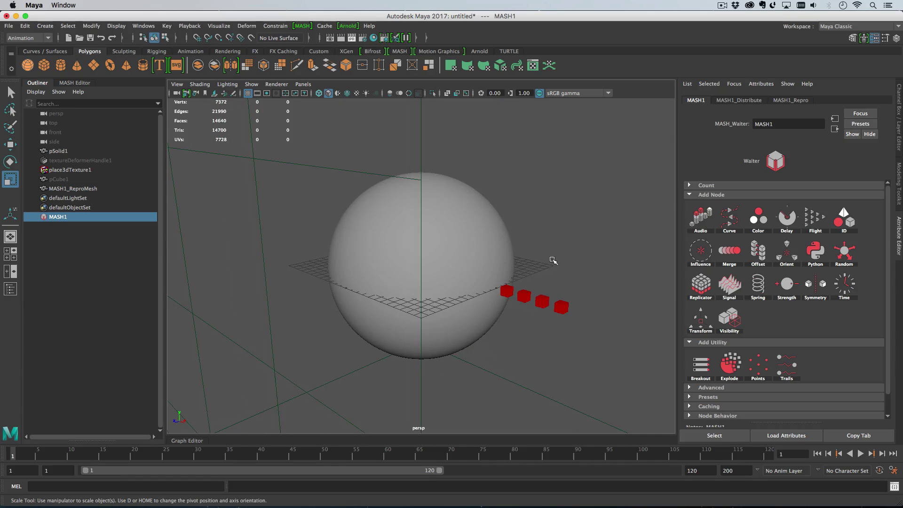
left_click(76, 179)
left_click_drag(421, 266, 396, 267)
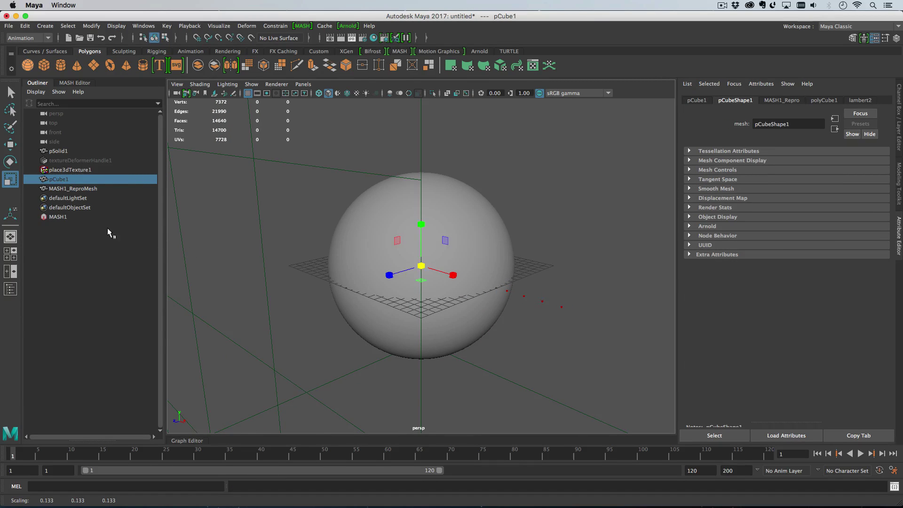
Connect the pSolid1 sphere as the input mesh of the MASH1 Distribute node.
left_click(81, 218)
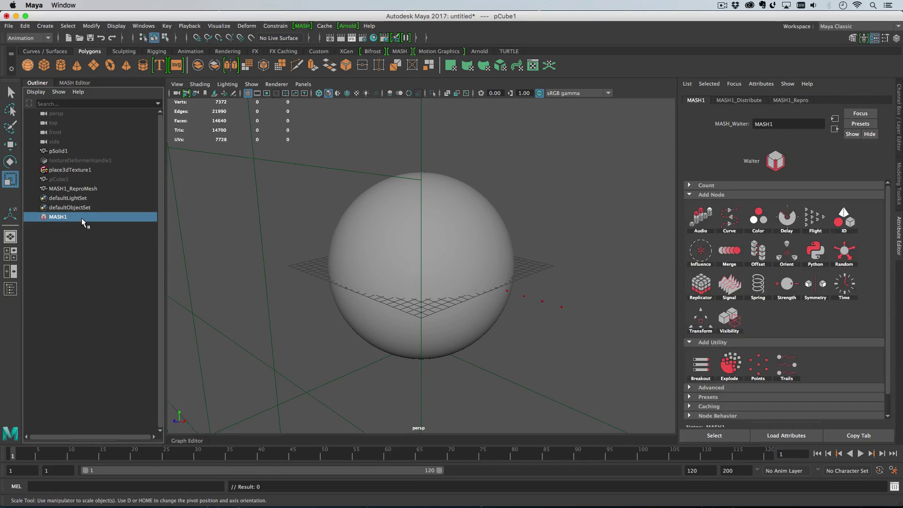
left_click(741, 102)
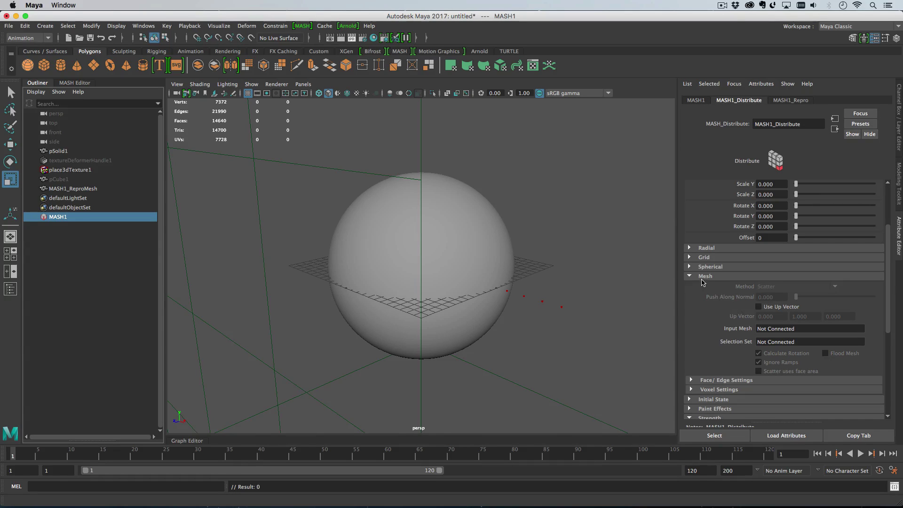
scroll(710, 281, "up", 3)
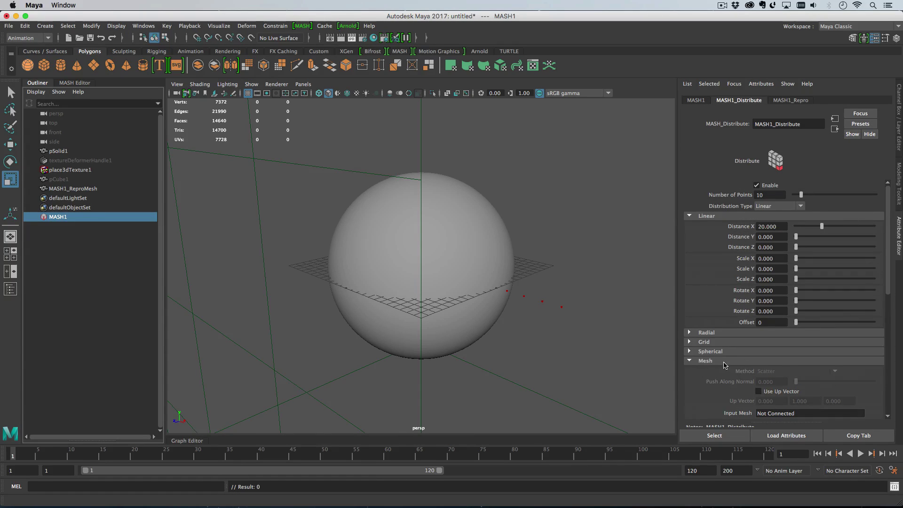
scroll(725, 365, "down", 3)
middle_click_drag(53, 152, 795, 331)
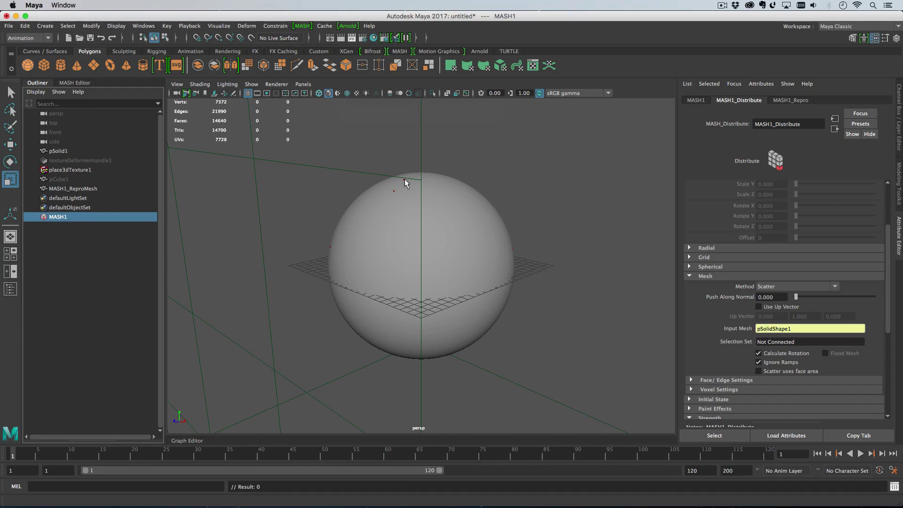
Set the mesh distribution method to Face Centre and enable Flood Mesh.
left_click(782, 287)
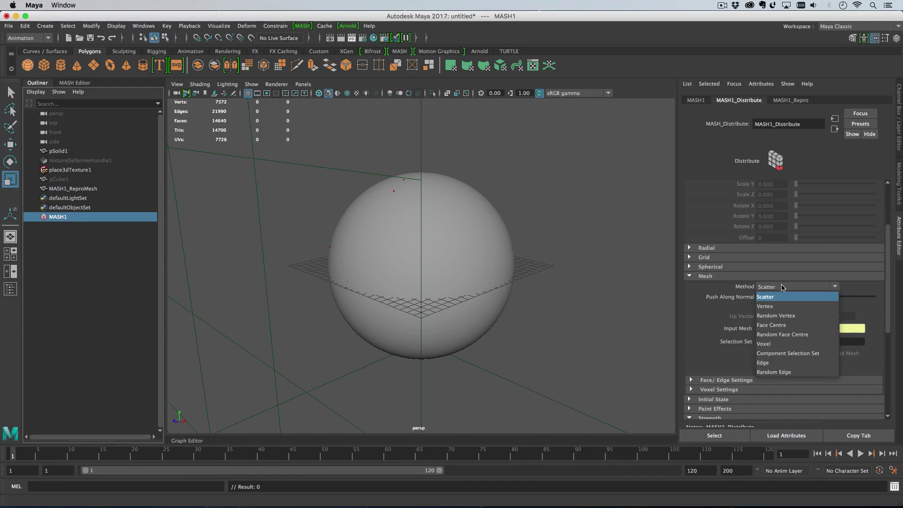
left_click(781, 325)
left_click(839, 354)
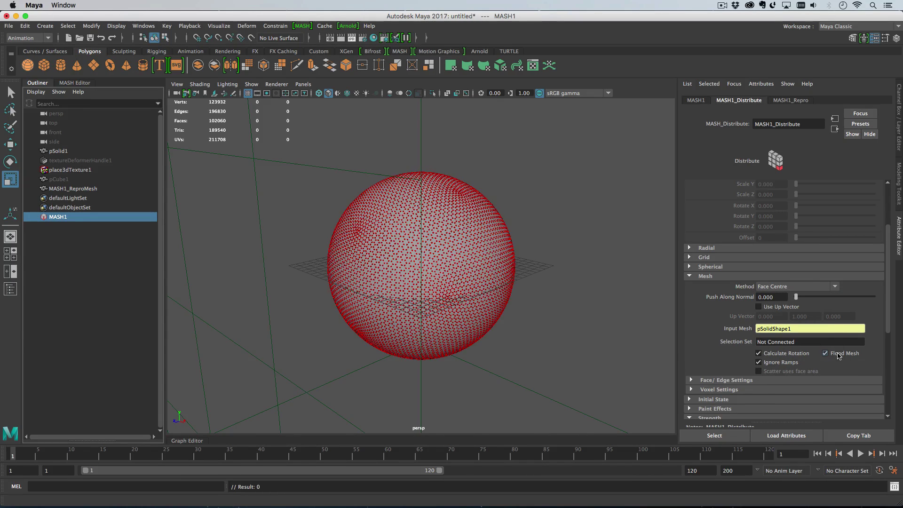
Inspect the cubes on the sphere and play the animation to check how they follow the deforming surface.
scroll(541, 338, "up", 10)
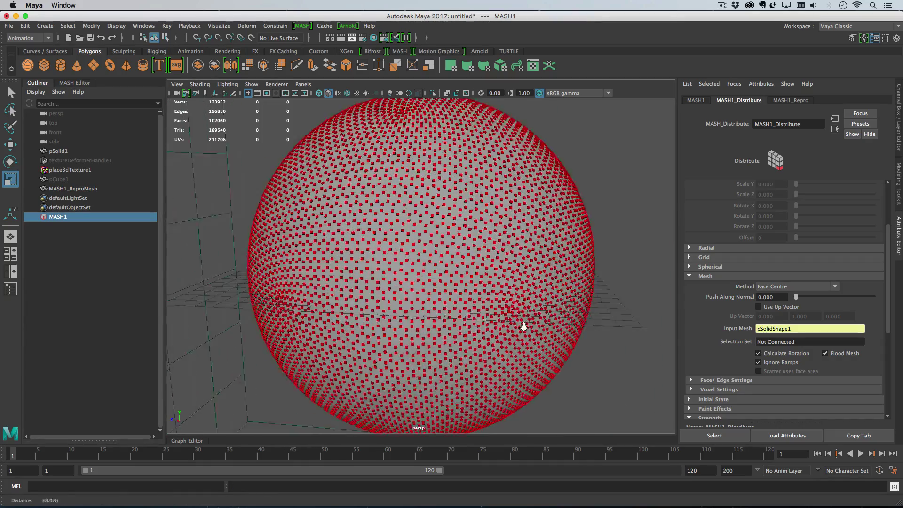
scroll(538, 344, "down", 10)
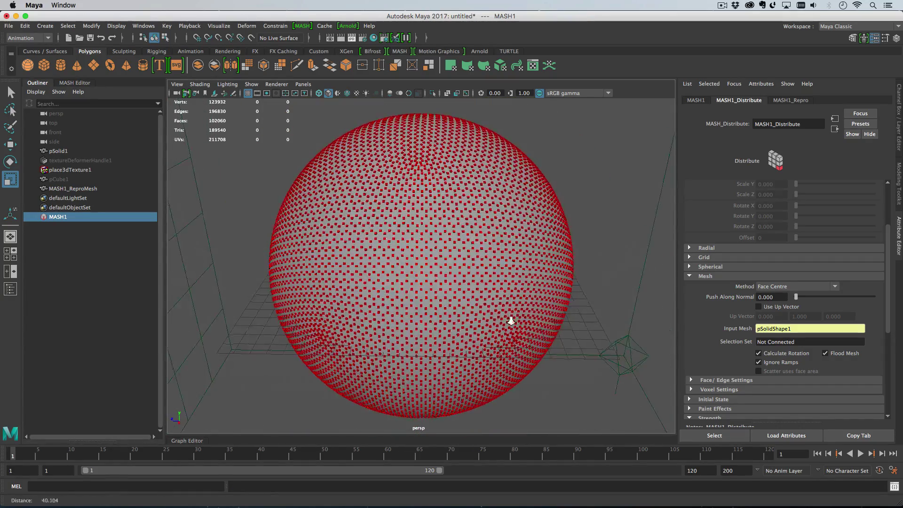
left_click(93, 458)
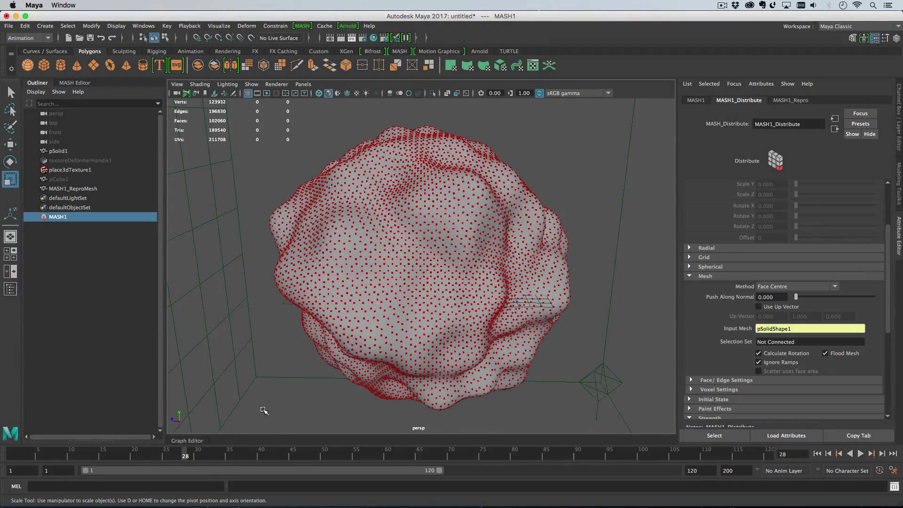
key("alt+v")
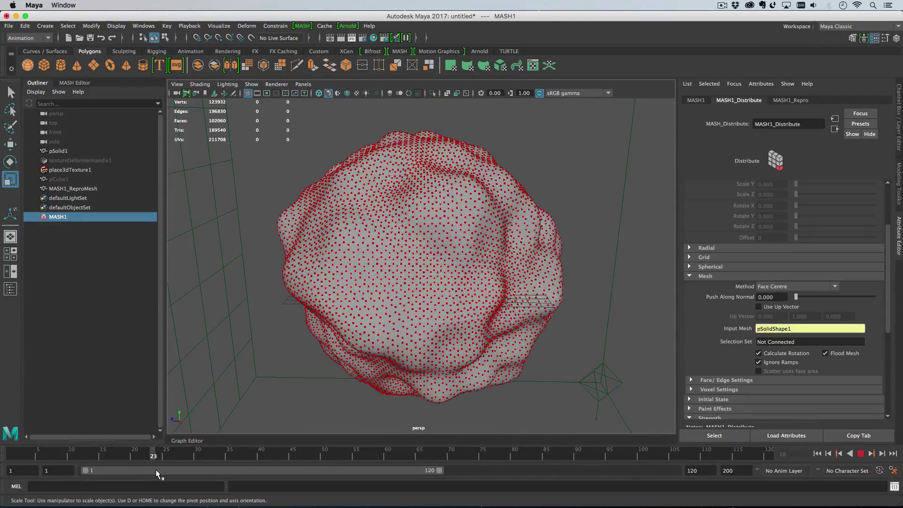
key("alt+v")
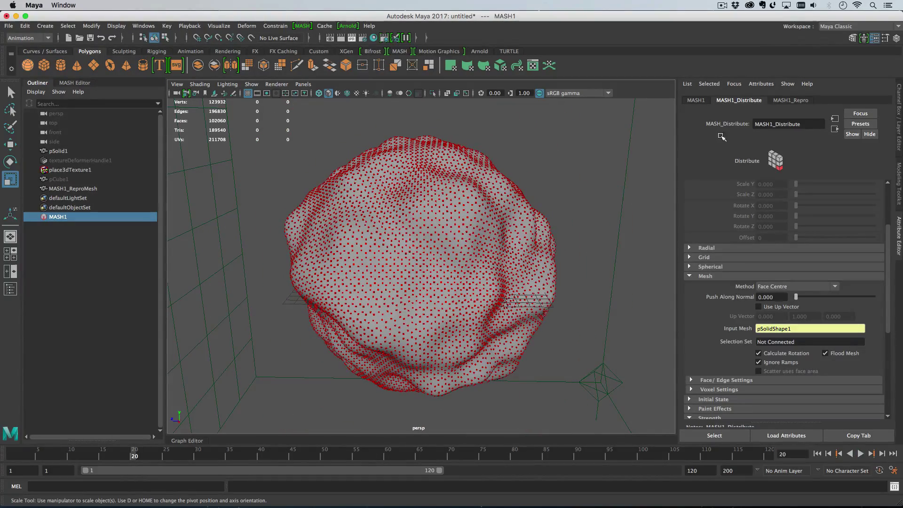
Add an Offset node to the MASH1 network and keep its mode set to Offset.
left_click(696, 101)
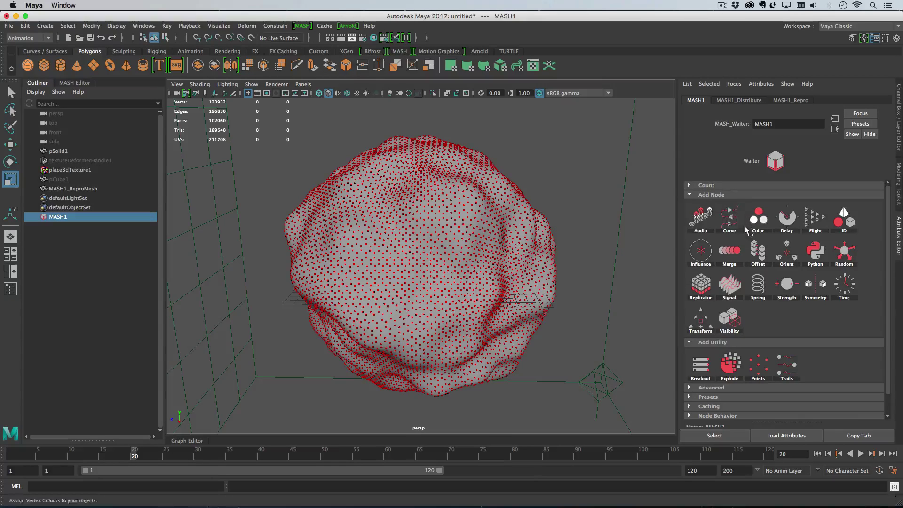
left_click(759, 251)
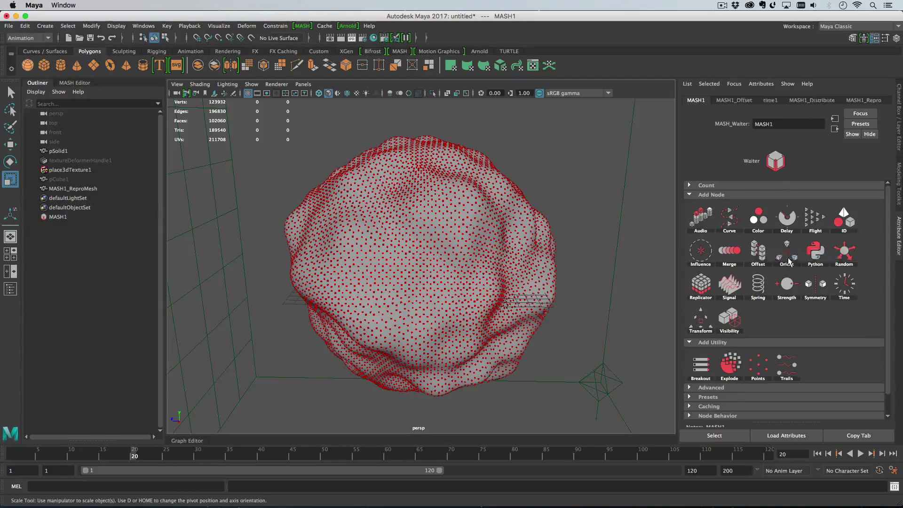
scroll(777, 240, "up", 3)
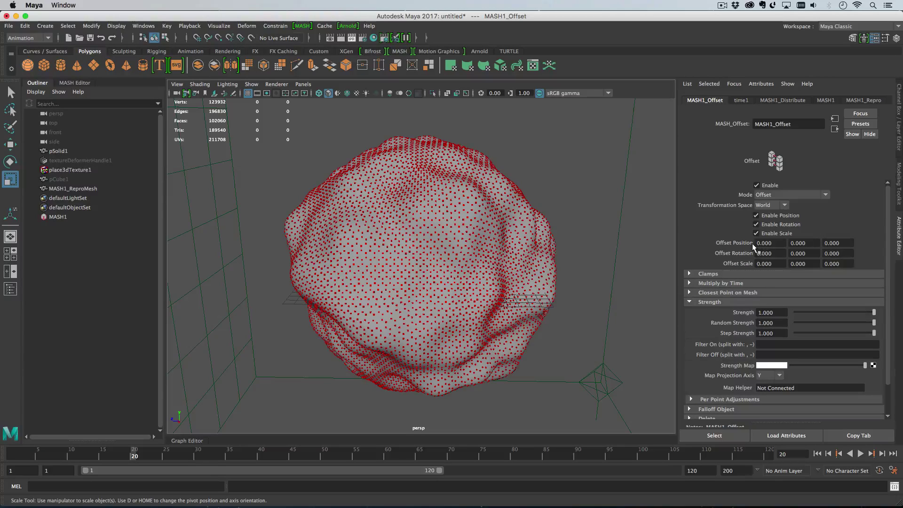
left_click(789, 194)
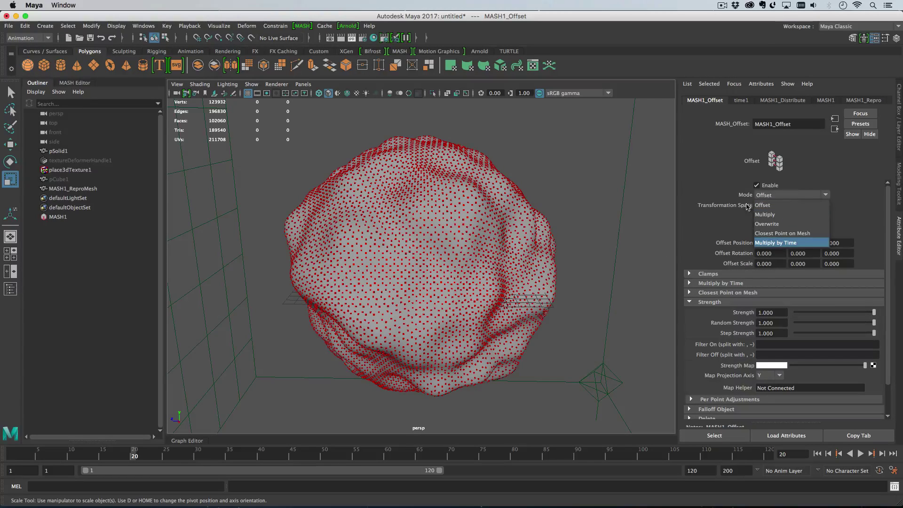
left_click(781, 205)
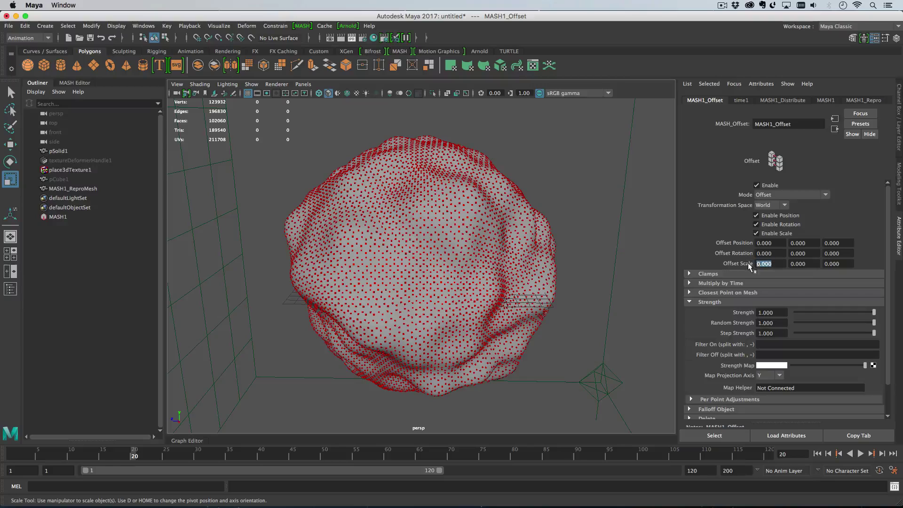
Set the Offset node's Offset Scale to -1 on all three axes.
type("-1")
key("Tab")
type("-1")
key("Tab")
type("-1")
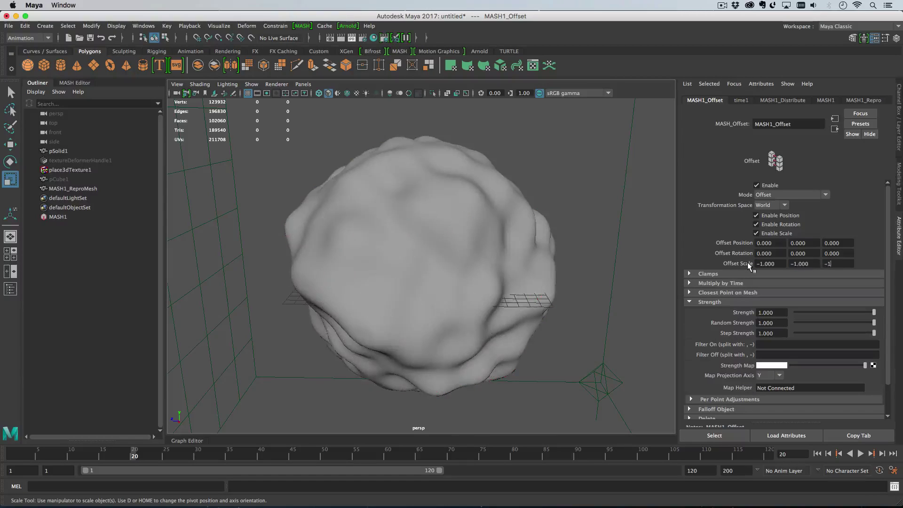
key("Return")
List non-DAG nodes in the Outliner, filter them by "noi", and connect volumeNoise1 to the Offset node's Strength Map.
left_click(95, 104)
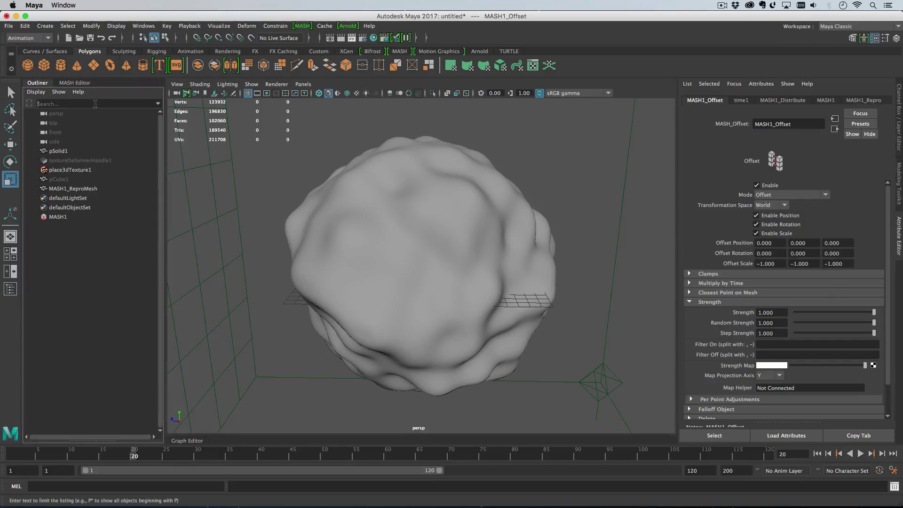
left_click(36, 92)
left_click(57, 99)
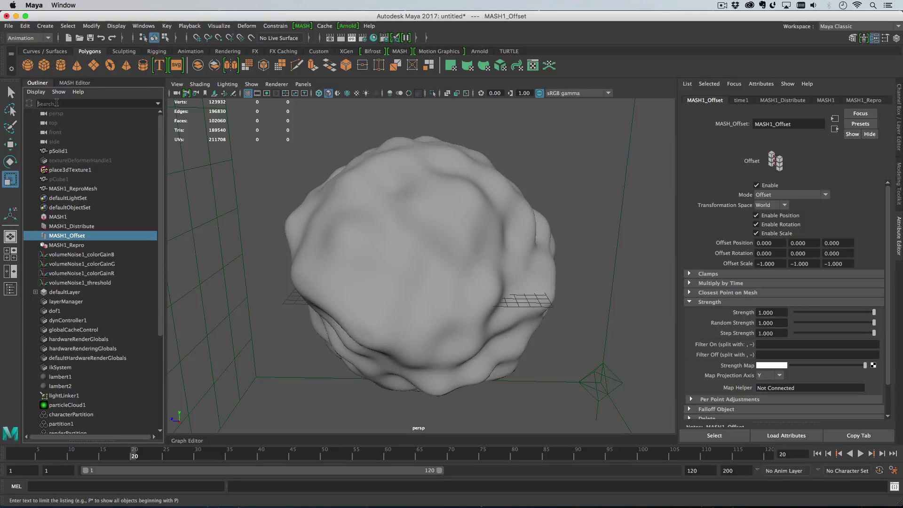
type("noi")
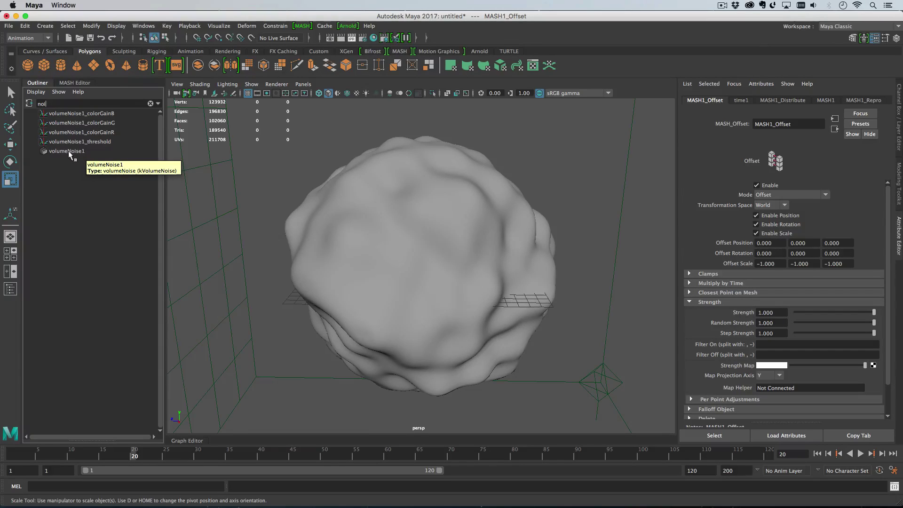
middle_click_drag(68, 150, 737, 365)
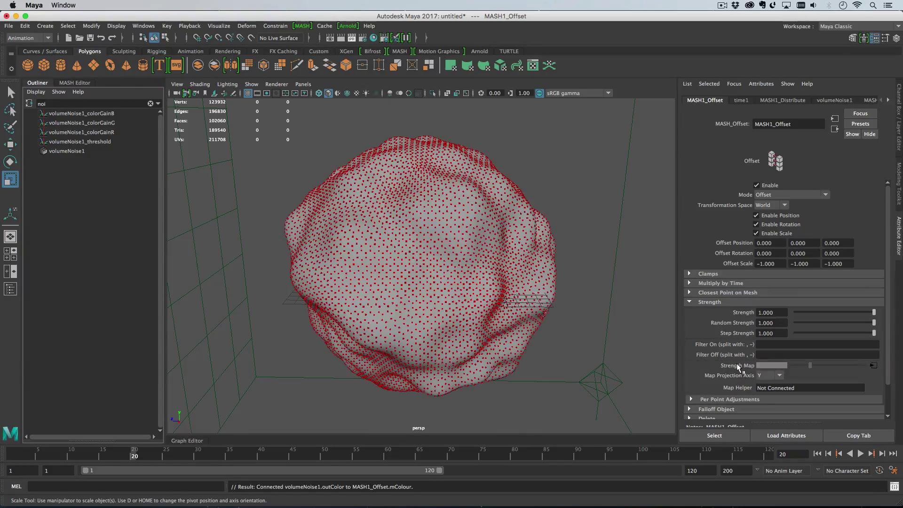
Play and scrub the animation to check how the noise map drives the cube scale, ending at frame 1.
key("alt+v")
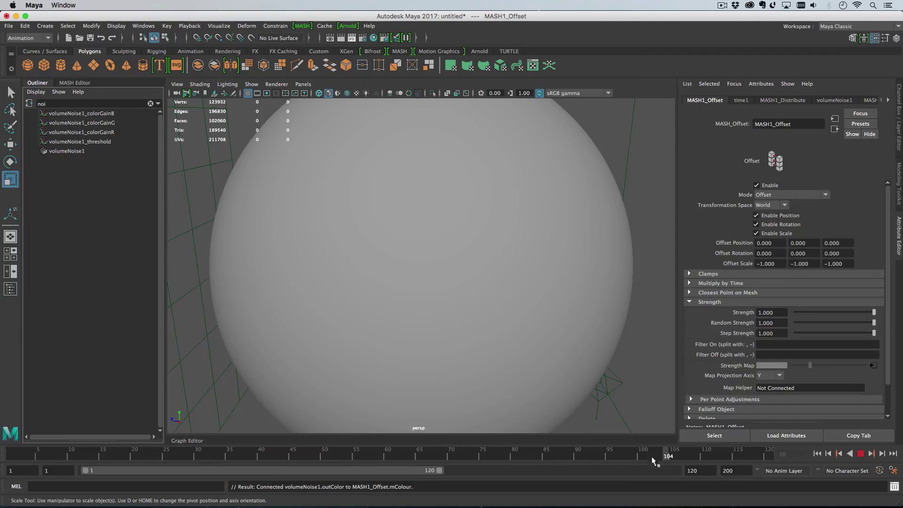
mouse_move(651, 456)
left_mouse_down()
mouse_move(280, 460)
mouse_move(8, 447)
left_mouse_up()
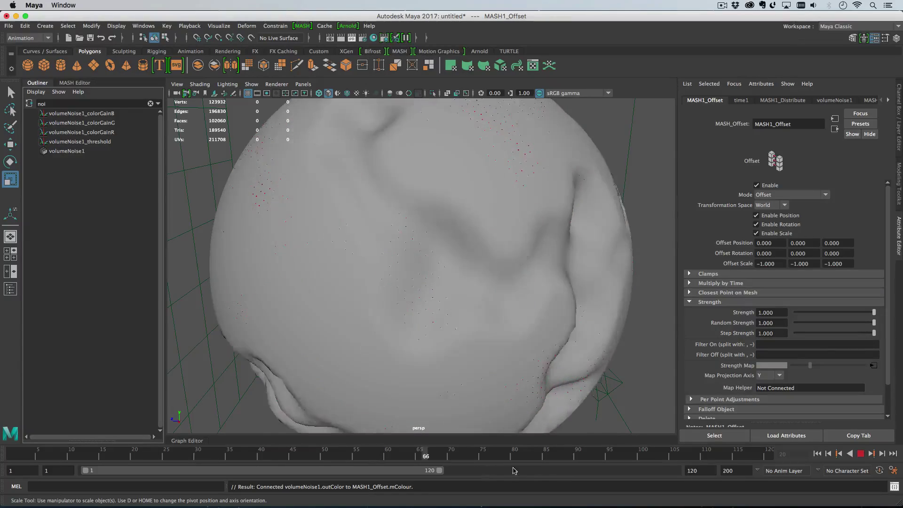
left_click_drag(69, 465, 14, 457)
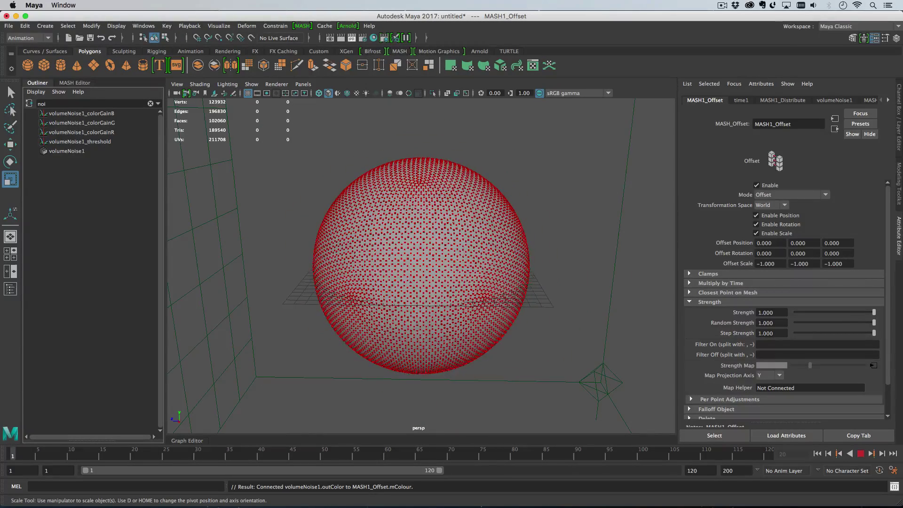
Reset the Outliner to an unfiltered list of DAG objects only and hide MASH1_ReproMesh.
left_click(150, 103)
left_click(36, 91)
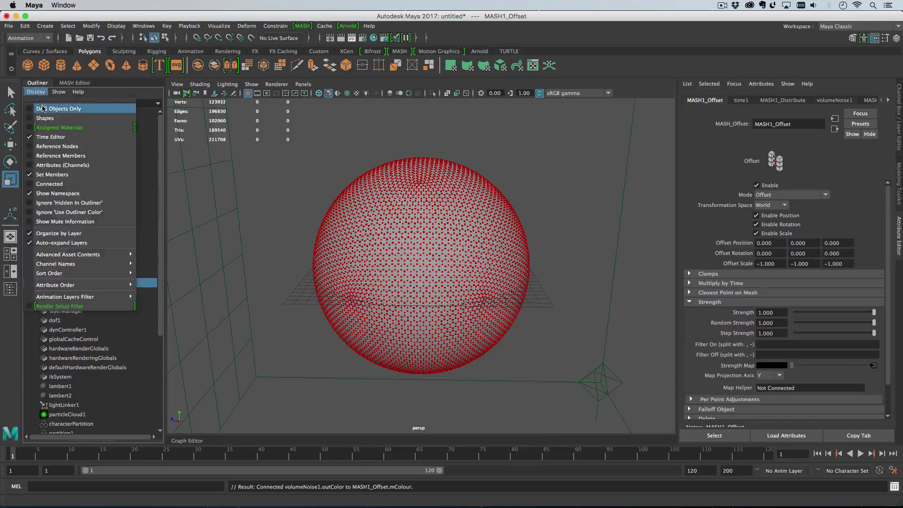
left_click(53, 106)
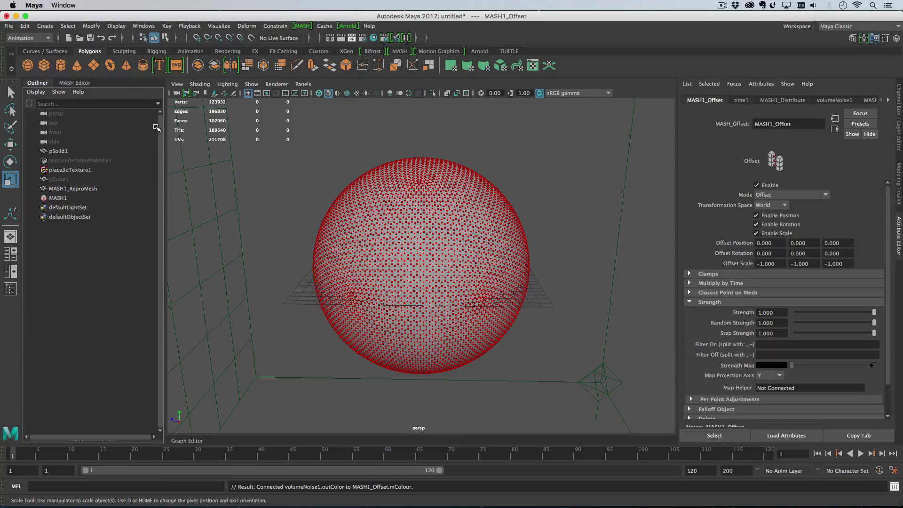
left_click(80, 188)
key("ctrl+h")
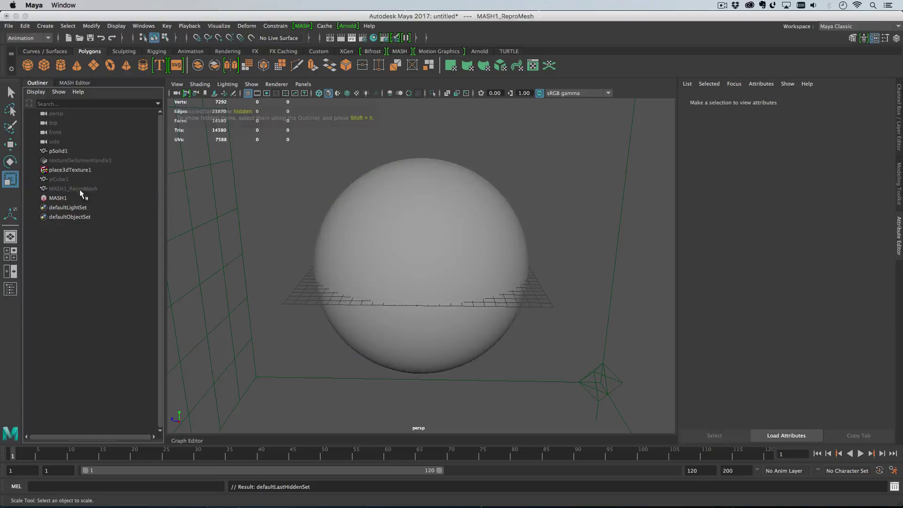
Add an Explode utility to the MASH1 network and connect pSolid1 as its exploding mesh.
left_click(78, 198)
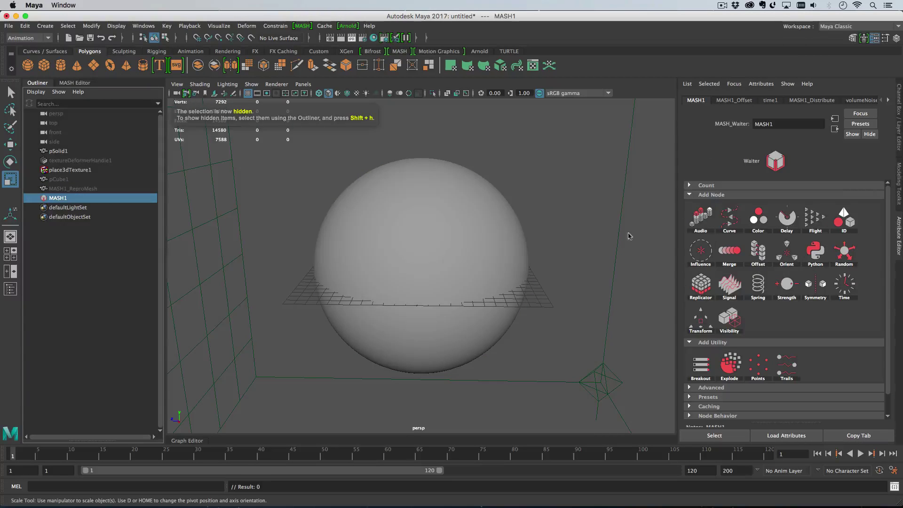
left_click(730, 365)
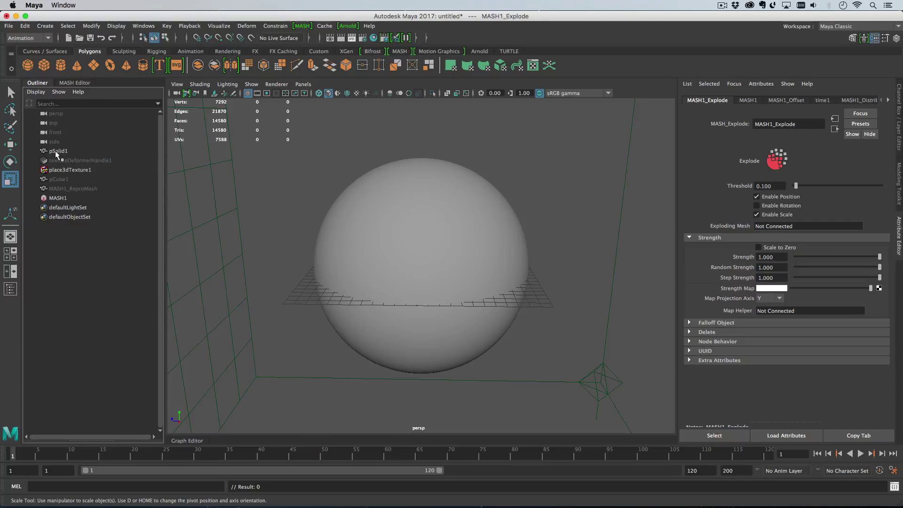
middle_click_drag(55, 153, 802, 232)
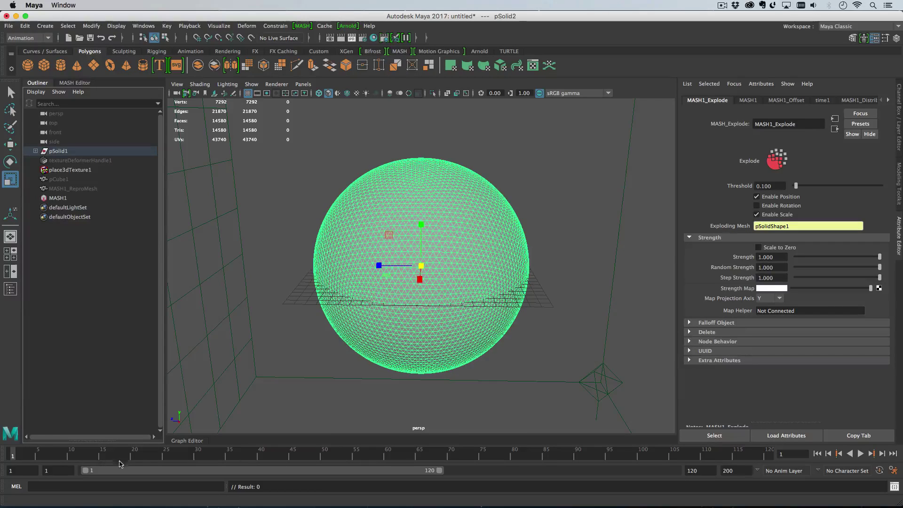
left_click(681, 436)
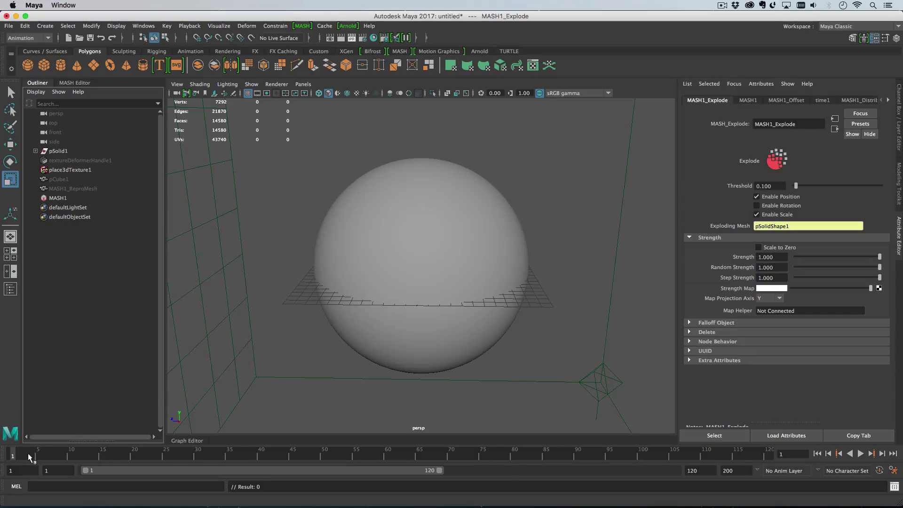
Play and scrub the animation to check how the sphere breaks into triangles, stopping at frame 15.
key("alt+v")
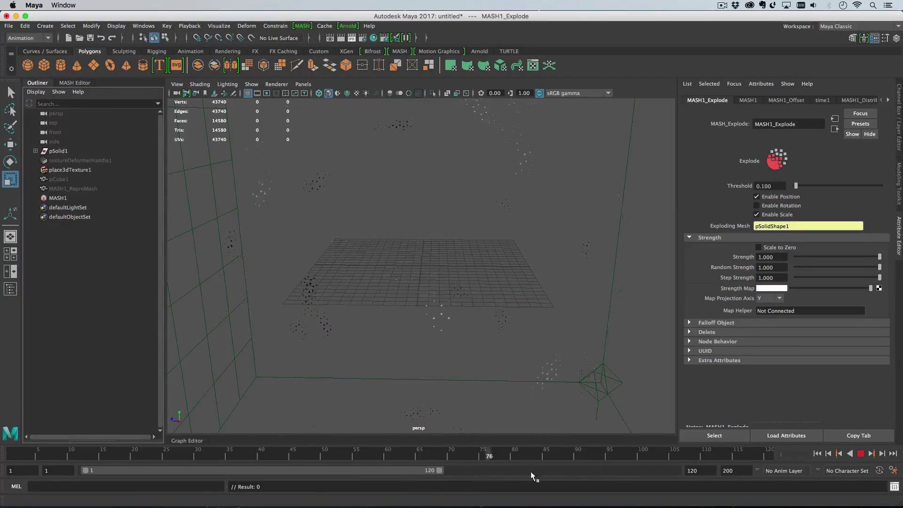
left_click_drag(710, 460, 26, 453)
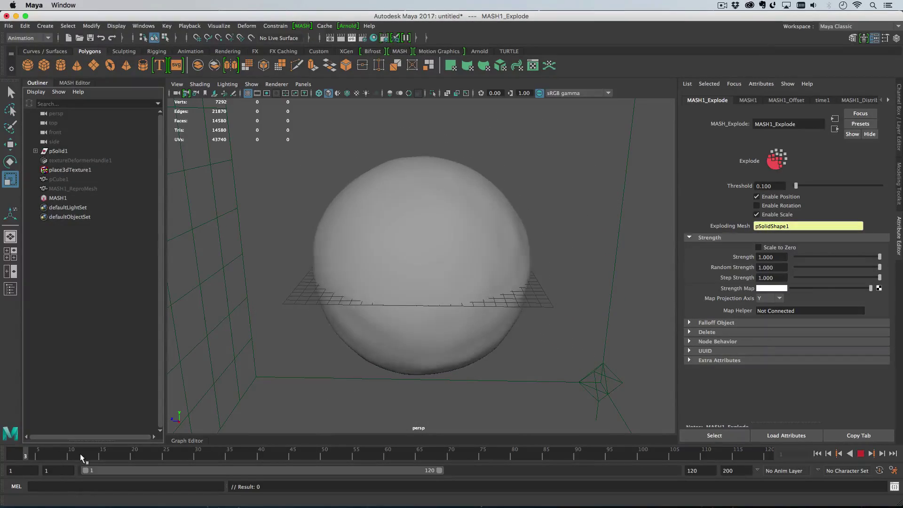
left_click(103, 456)
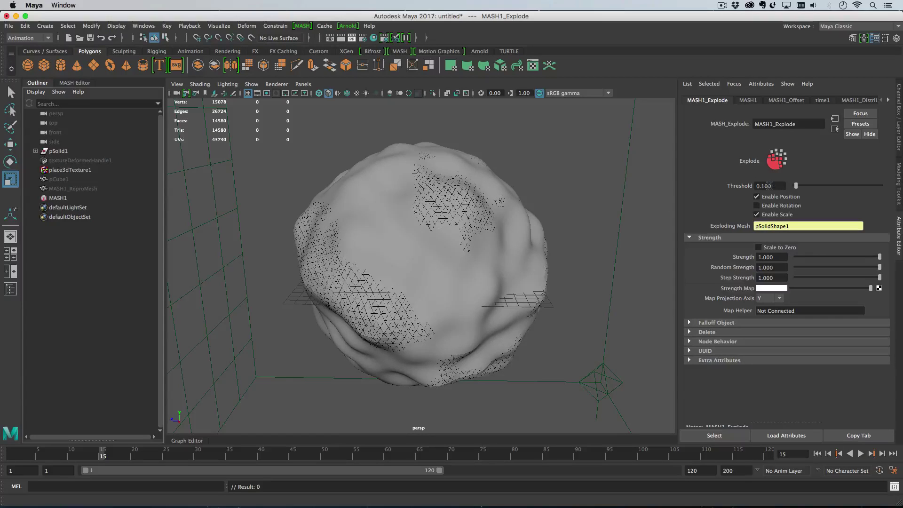
Try Explode threshold values of 0.05 and 0.75, scrubbing the timeline to compare how the mesh breaks apart.
type("05")
key("Return")
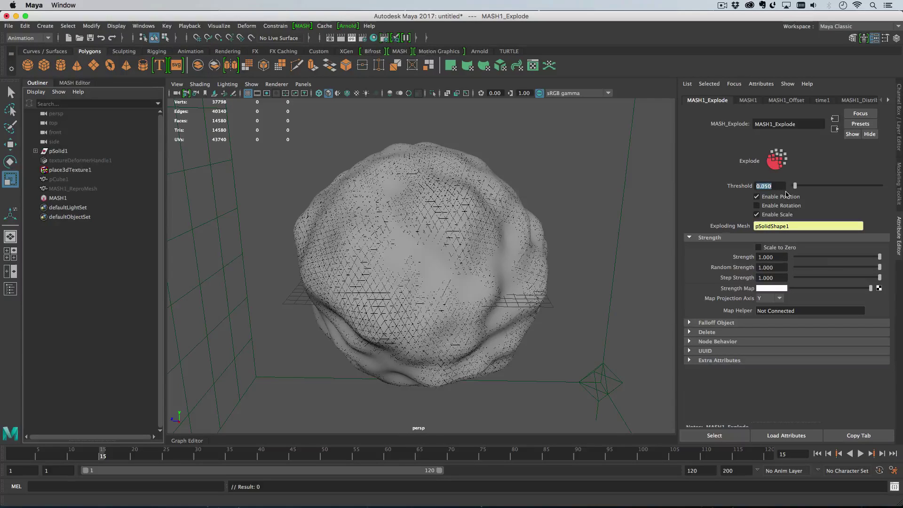
left_click_drag(86, 456, 65, 455)
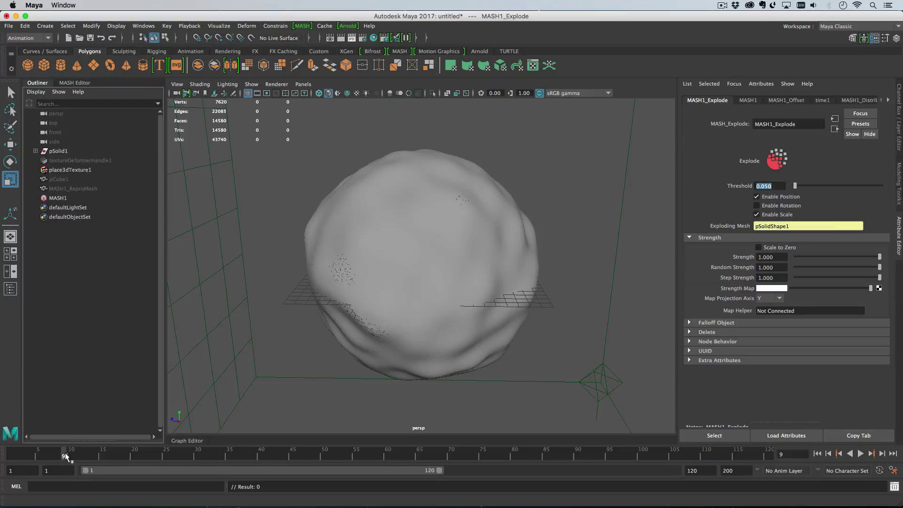
left_click_drag(772, 185, 764, 186)
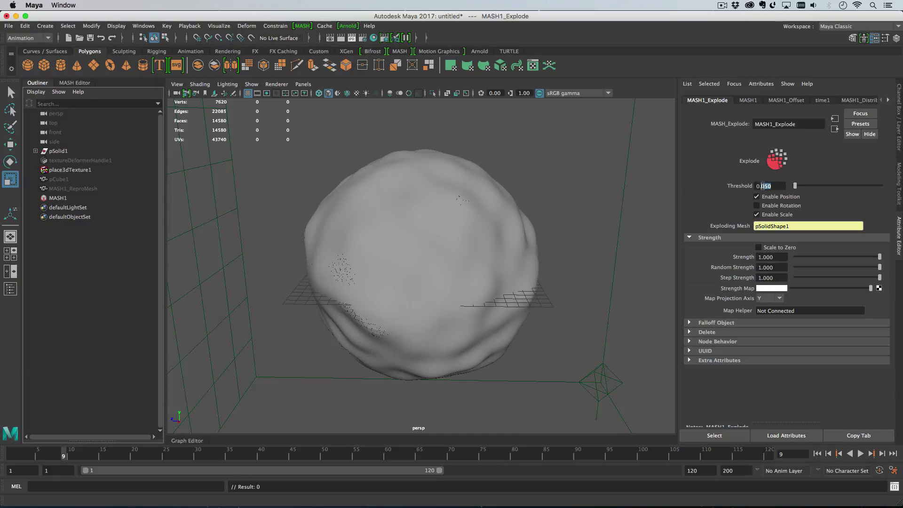
key("Return")
left_click_drag(76, 456, 267, 452)
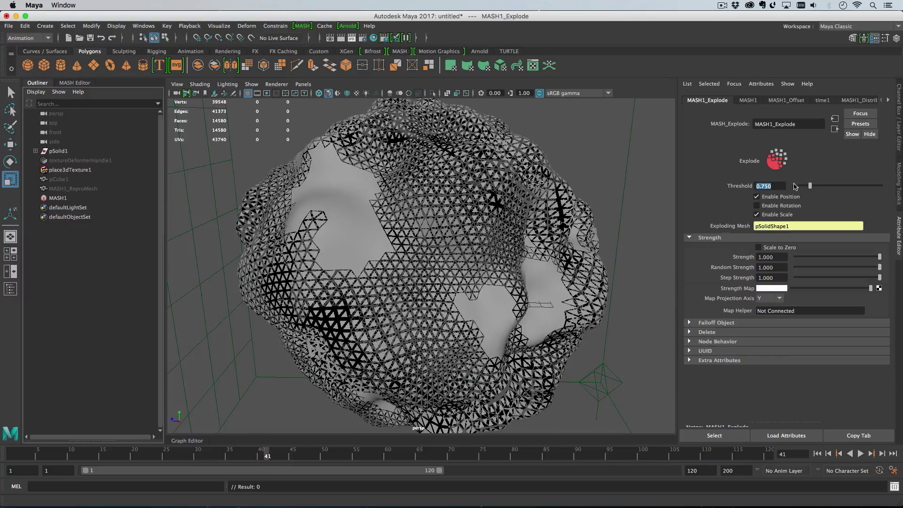
Set the Explode threshold to 0.2 and scrub to frame 57 to check the separated triangles.
type("0.2")
key("Return")
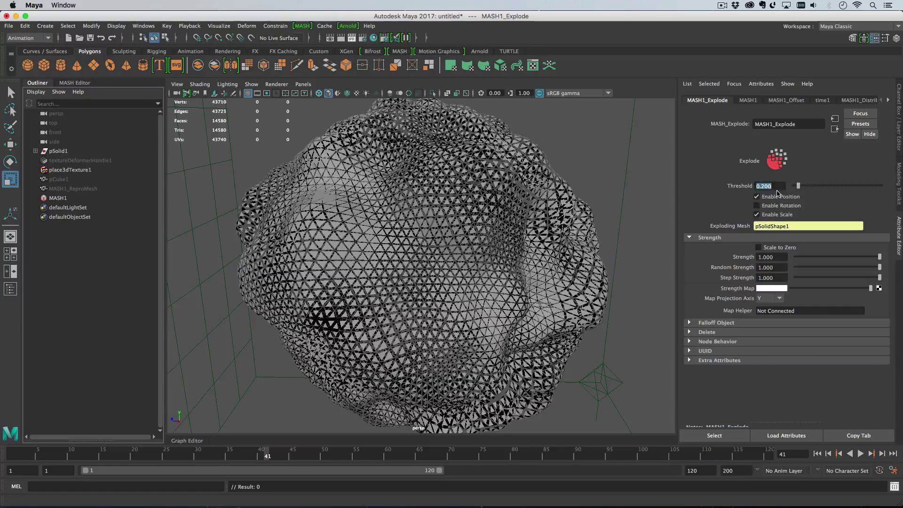
left_click_drag(168, 456, 369, 456)
scroll(486, 316, "down", 10)
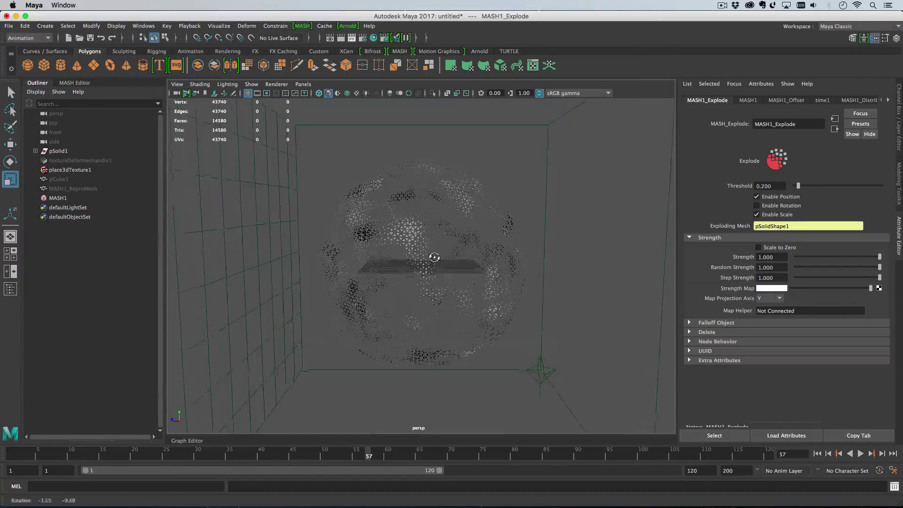
Play the disintegration from near the start and move the timeline to frame 90.
left_click(28, 452)
key("alt+v")
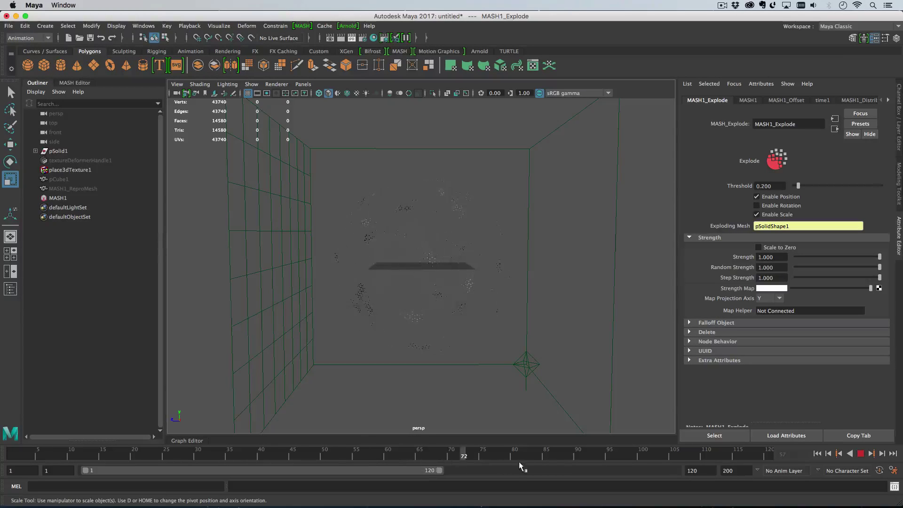
scroll(532, 375, "up", 5)
key("alt+v")
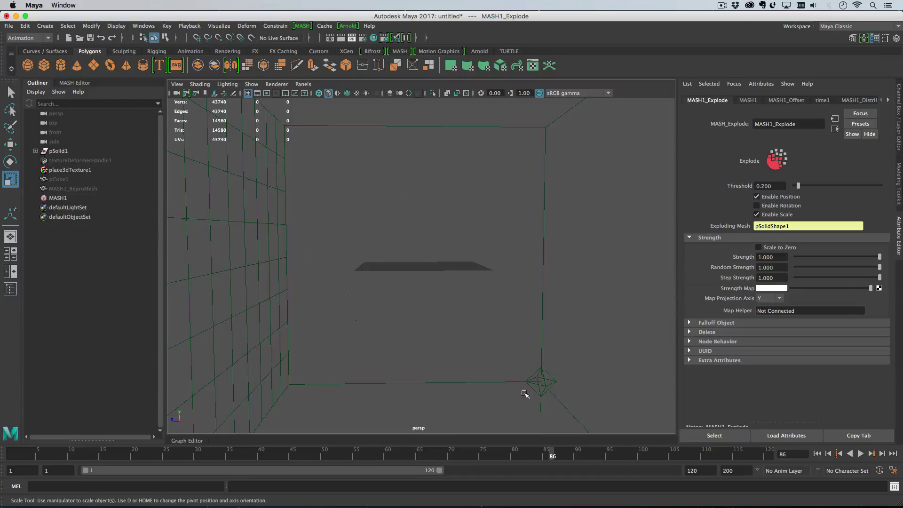
mouse_move(575, 452)
left_mouse_down()
mouse_move(656, 453)
mouse_move(577, 454)
left_mouse_up()
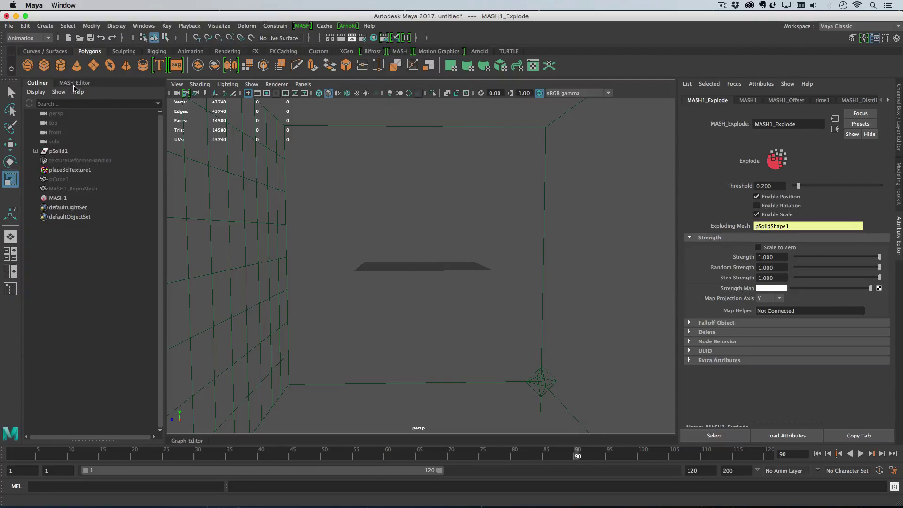
Create a polygon pyramid at the origin and frame it closely in the perspective view.
left_click(126, 65)
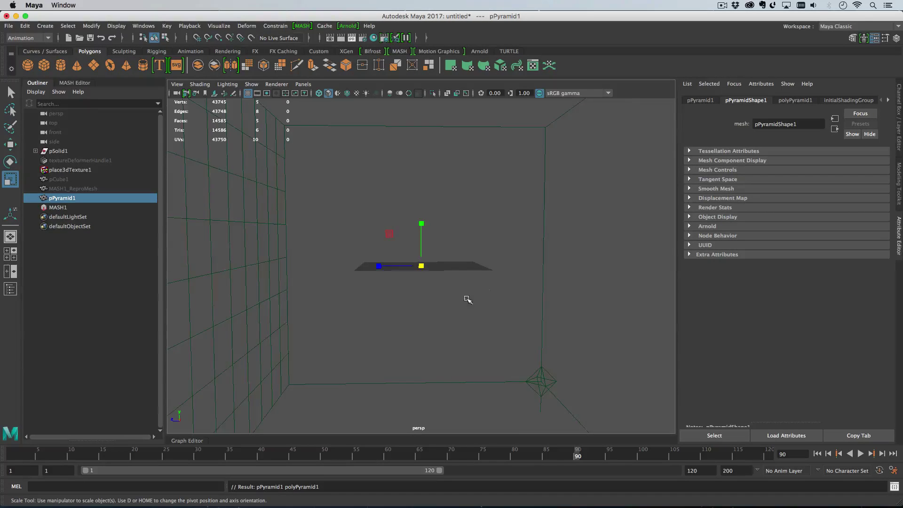
right_click_drag(559, 424, 427, 323, "alt")
left_click_drag(428, 323, 529, 336, "alt")
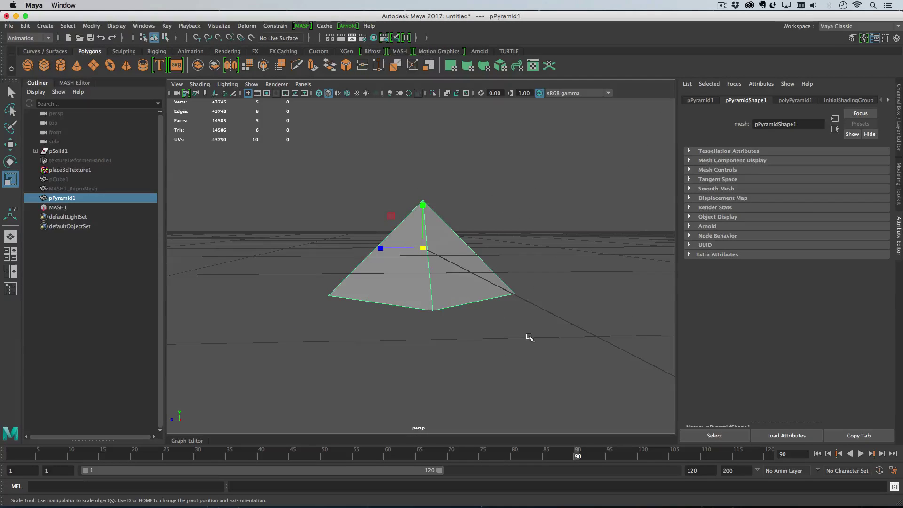
Group the pyramid and rename the group spike.
left_click(84, 199)
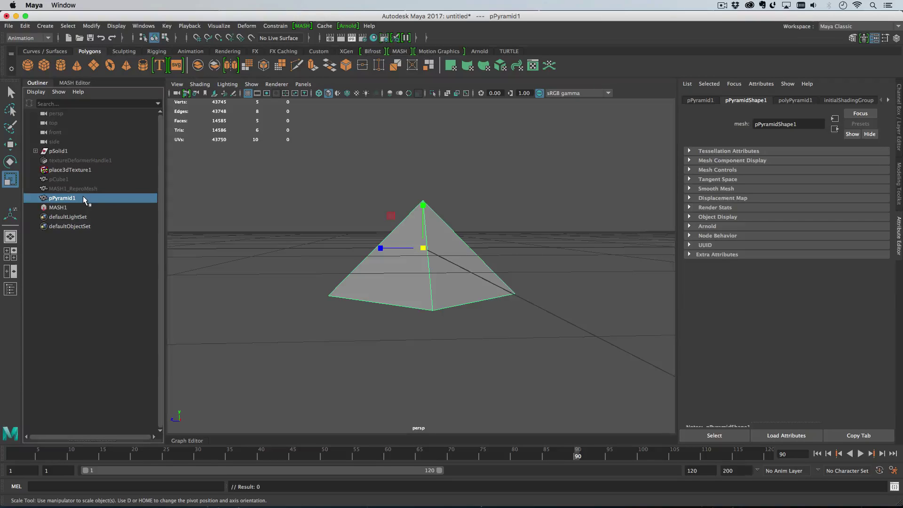
key("ctrl+g")
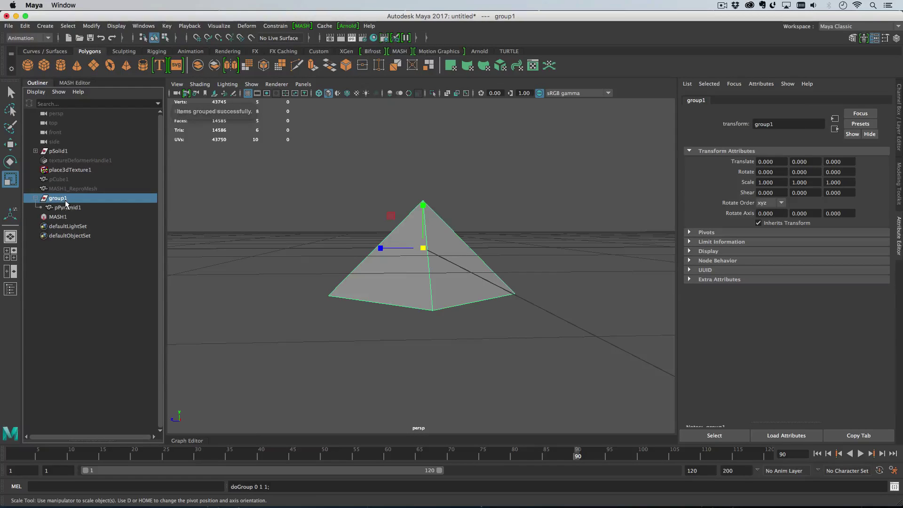
double_click(66, 202)
type("spike")
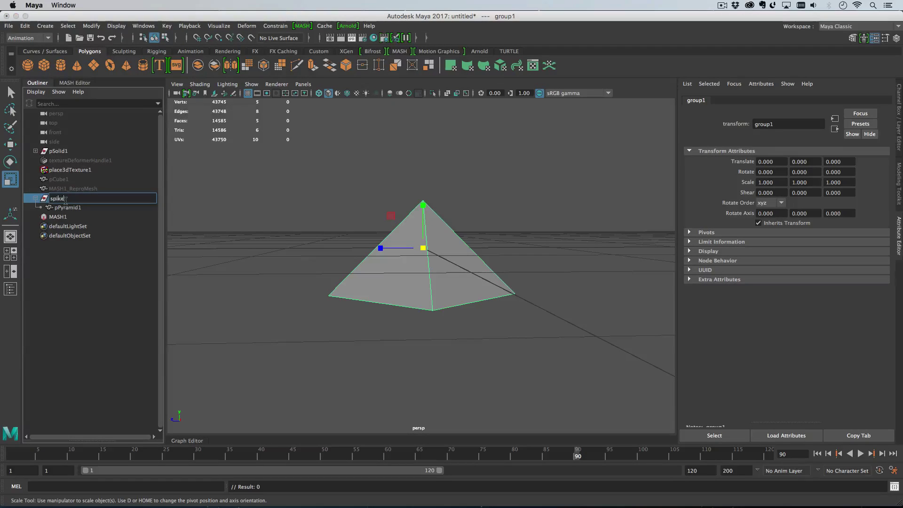
key("Return")
Raise pPyramid1 inside the spike group to about 0.358 on Y so its base sits on the grid.
left_click(66, 206)
key("w")
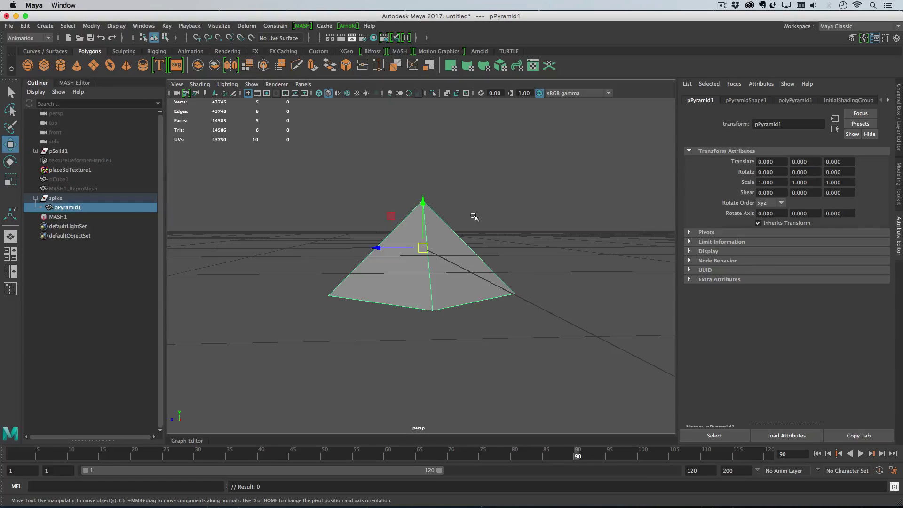
left_click_drag(421, 201, 428, 153)
right_click_drag(479, 274, 320, 218, "alt")
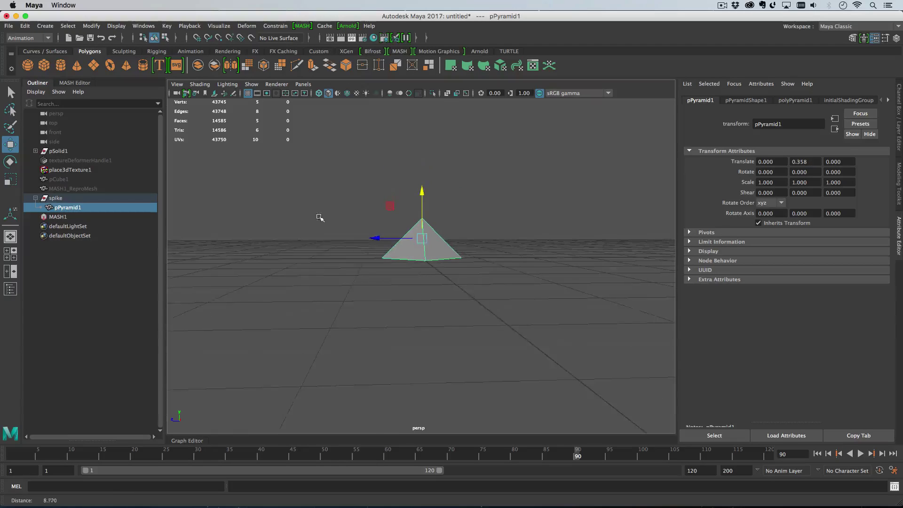
left_click_drag(320, 217, 296, 218, "alt")
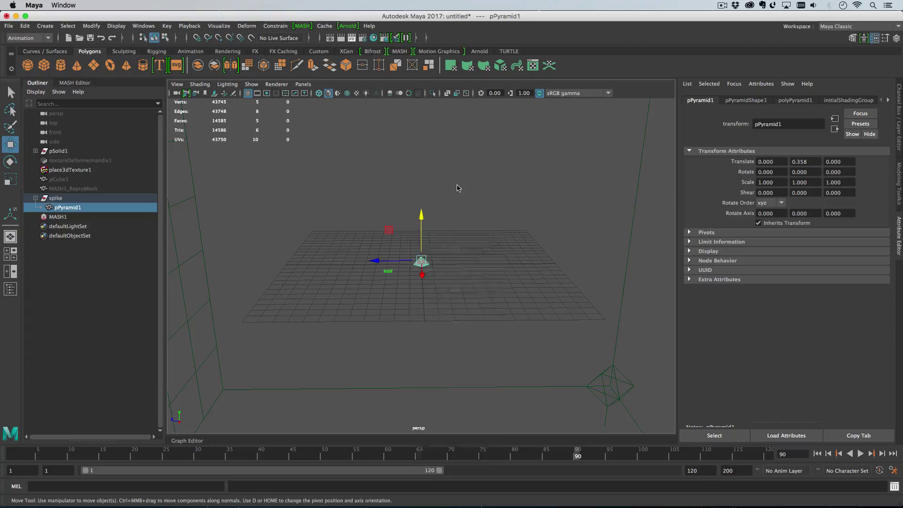
Stretch pPyramid1 into a tall, thin spike by raising its apex vertex about 3.58 units in Y, and return to object selection.
right_click_drag(460, 187, 442, 268)
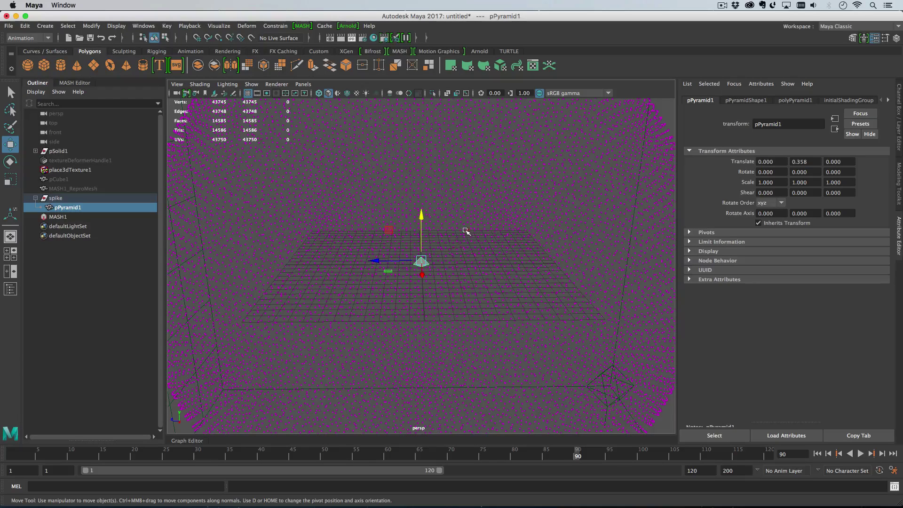
key("z")
key("f")
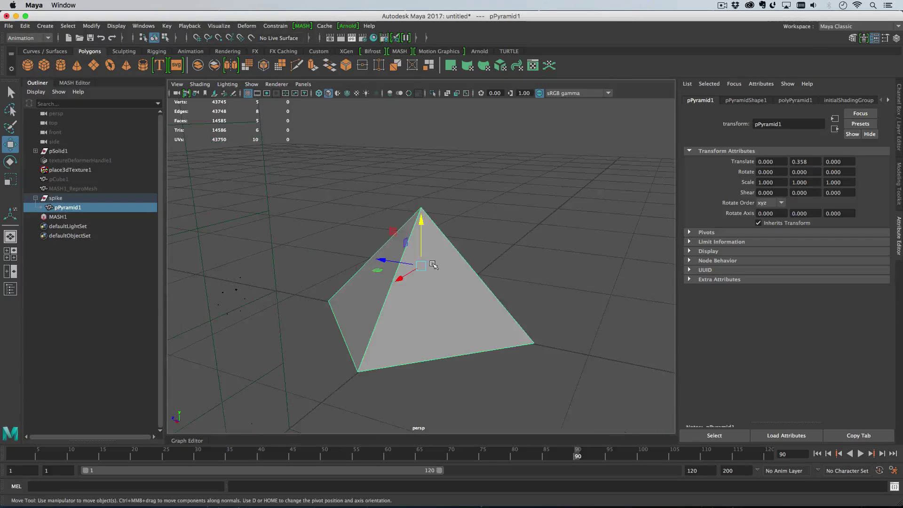
right_click_drag(425, 227, 384, 230)
left_click(421, 208)
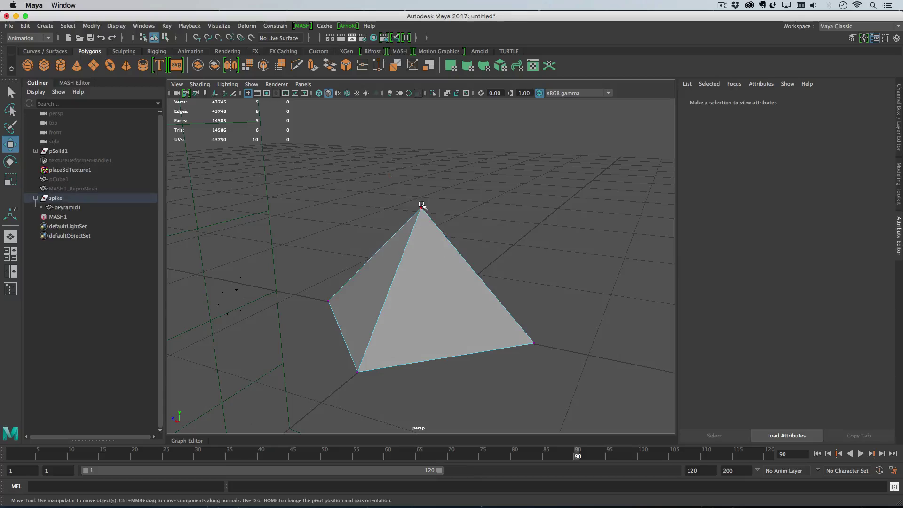
right_click_drag(521, 335, 470, 280, "alt")
left_click_drag(470, 281, 421, 164, "alt")
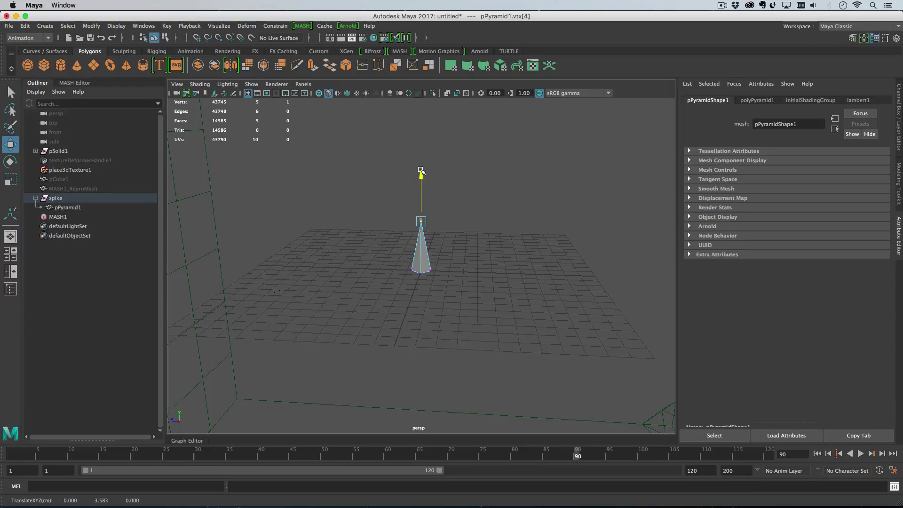
right_click_drag(427, 227, 463, 202)
left_click(466, 199)
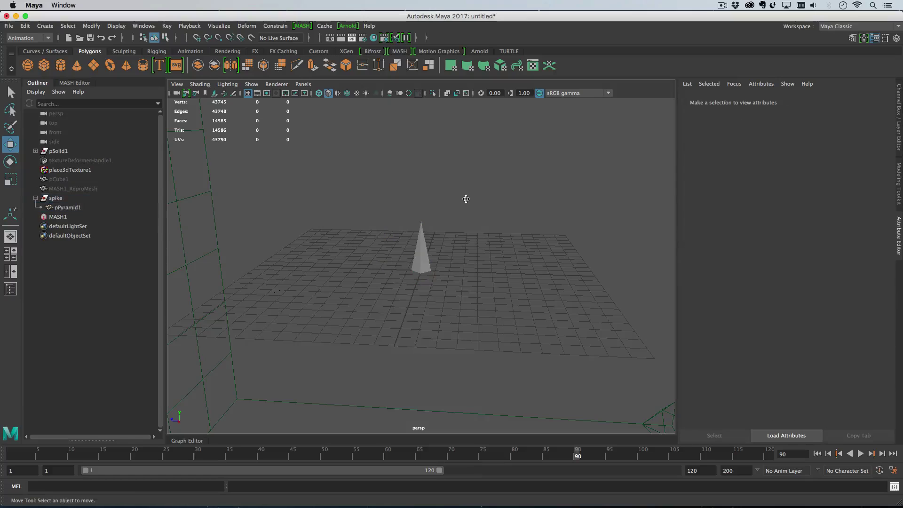
Rename the MASH1 network ScaleFacesNetwork in the MASH Editor and widen the editor to fit the name.
left_click(78, 215)
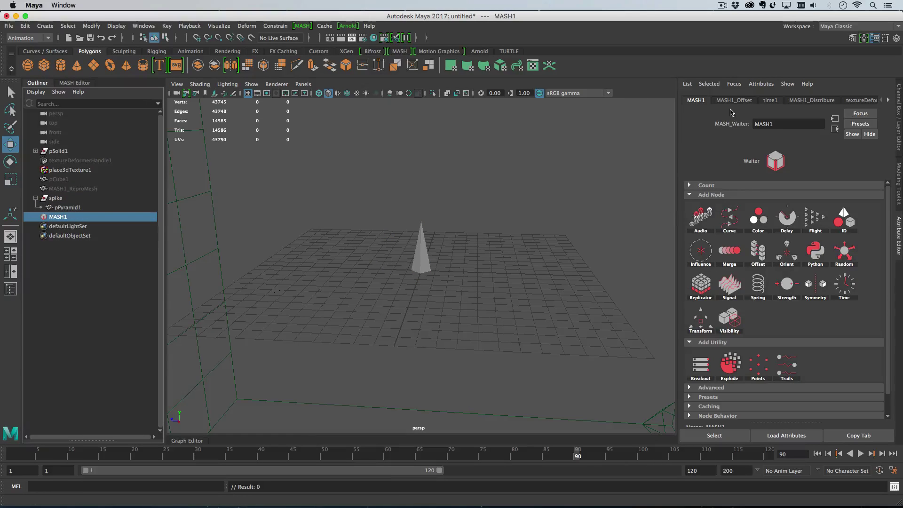
left_click(425, 256)
left_click(75, 84)
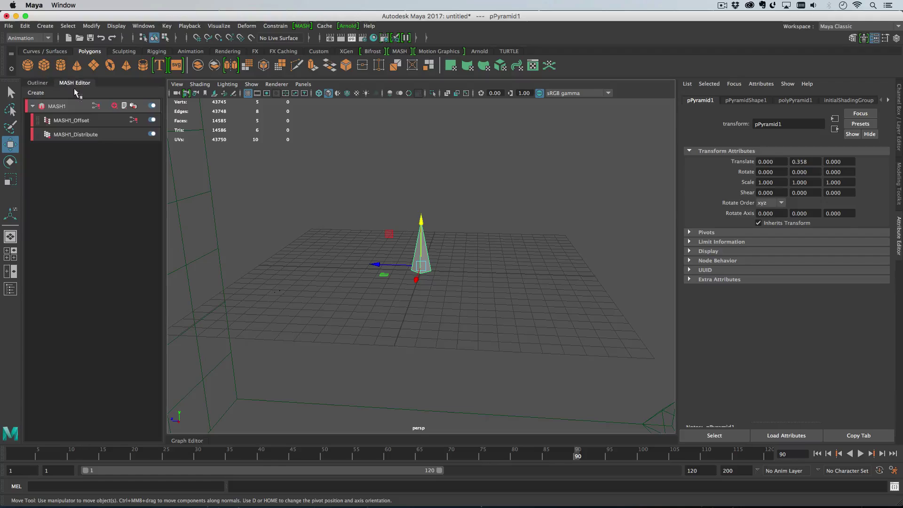
left_click(56, 107)
double_click(55, 106)
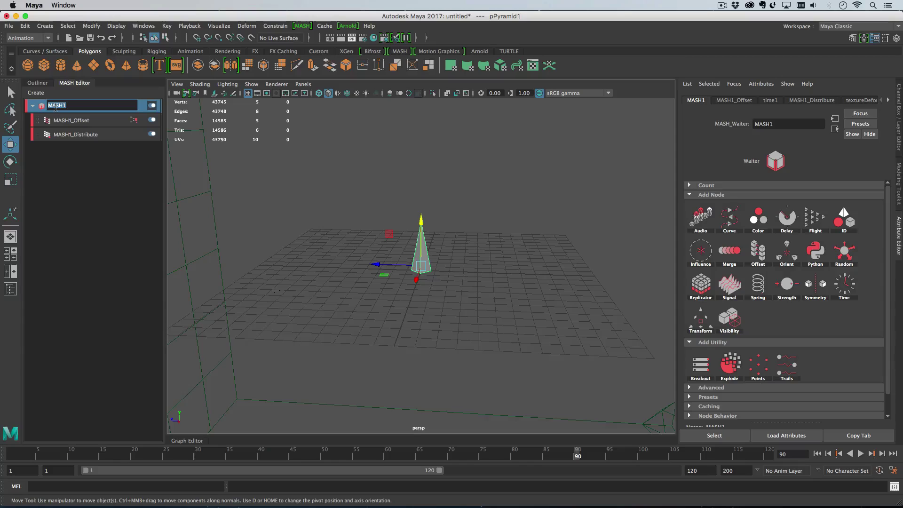
type("ScaleFaces")
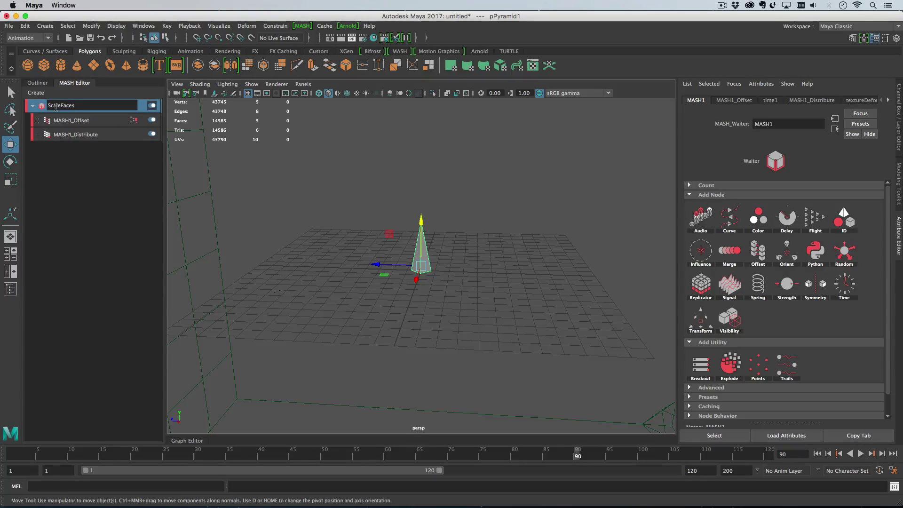
type("Network")
key("Return")
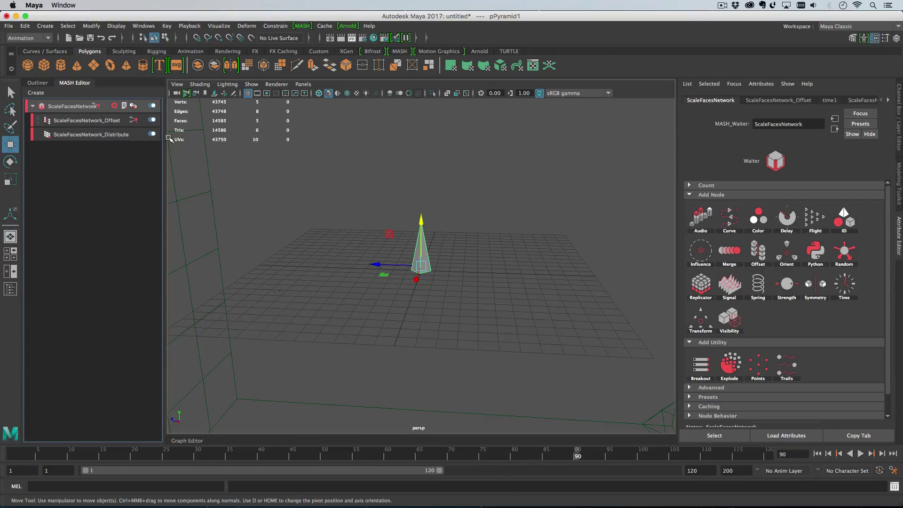
left_click_drag(165, 140, 174, 141)
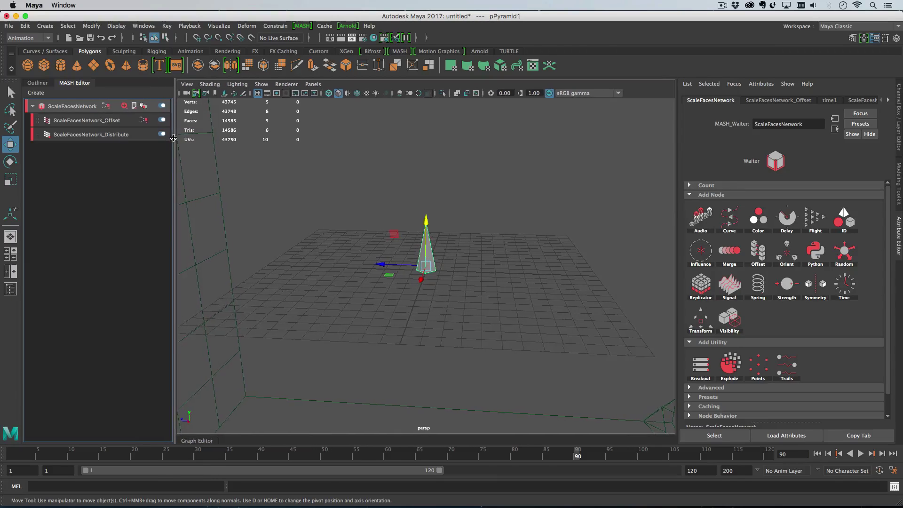
Create a new MASH network from the spike pyramid.
left_click(429, 250)
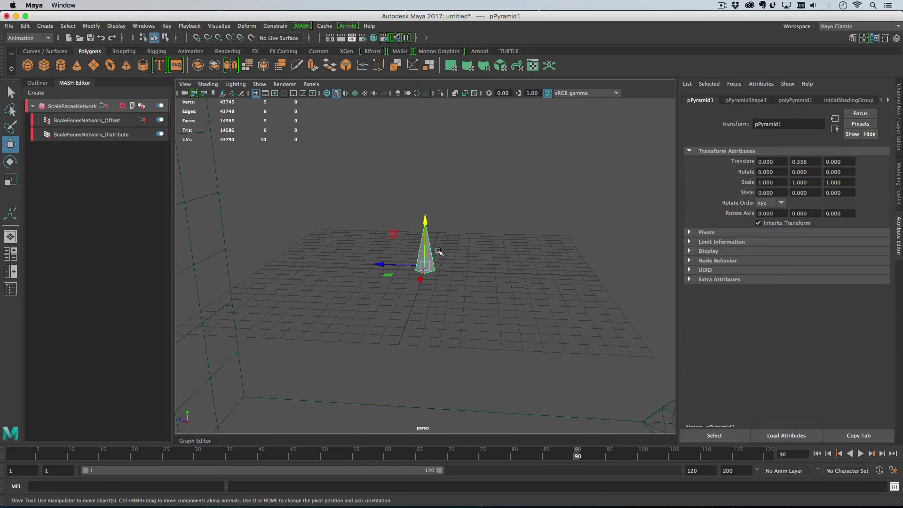
left_click(36, 93)
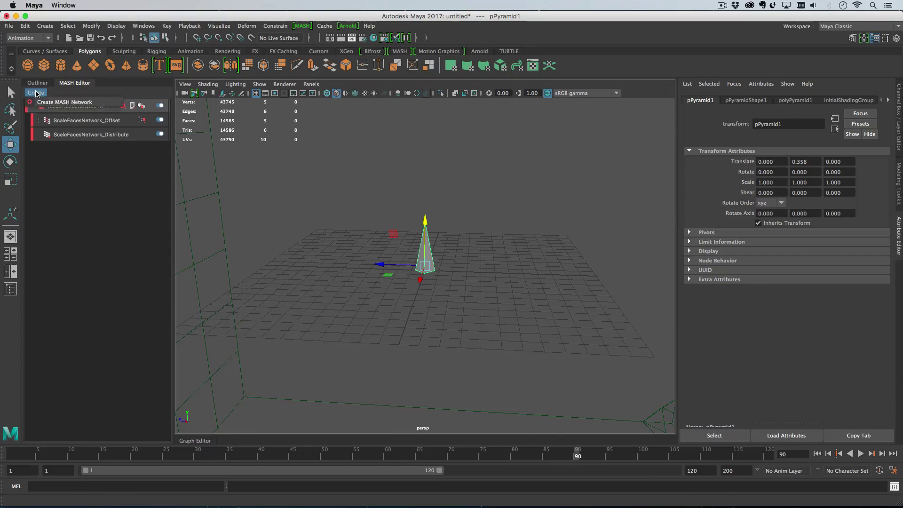
left_click(65, 102)
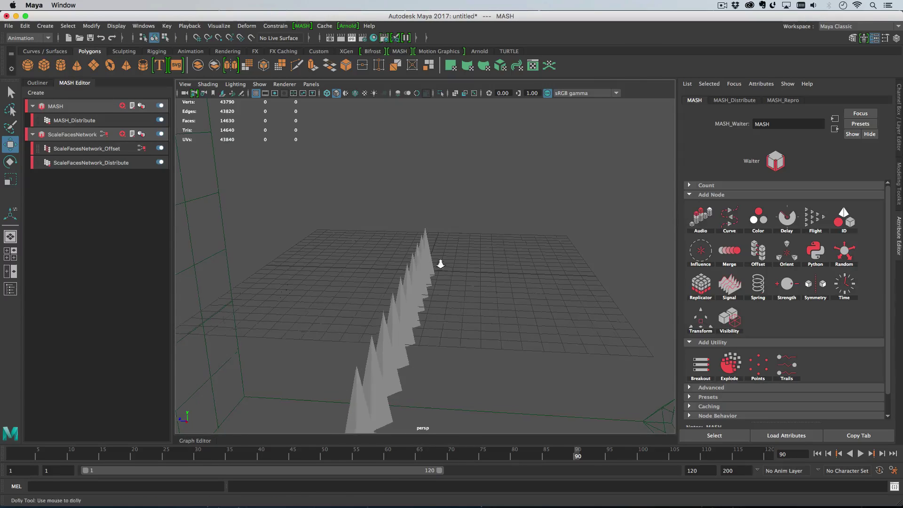
left_click_drag(439, 262, 404, 242, "alt")
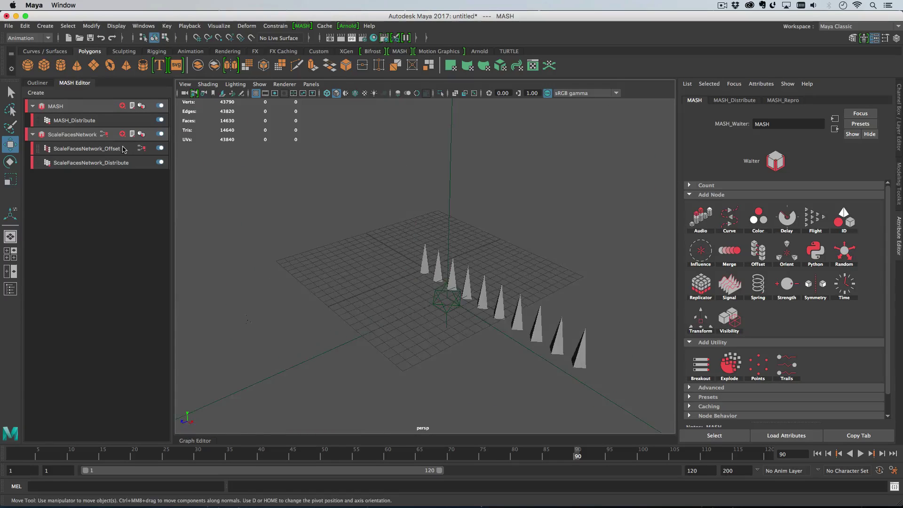
Go to frame 1 and connect pSolid2, inside the pSolid1 group, as the Input Mesh of MASH_Distribute.
left_click(22, 463)
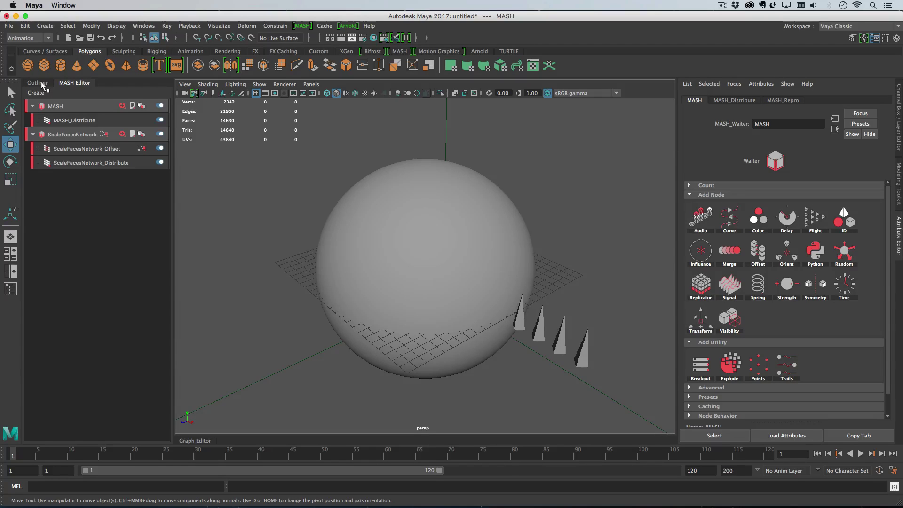
left_click(38, 83)
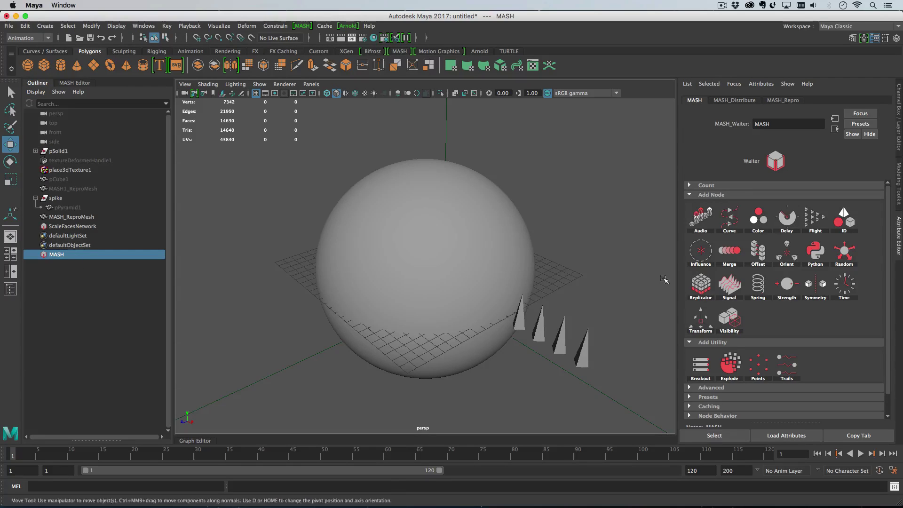
left_click(753, 100)
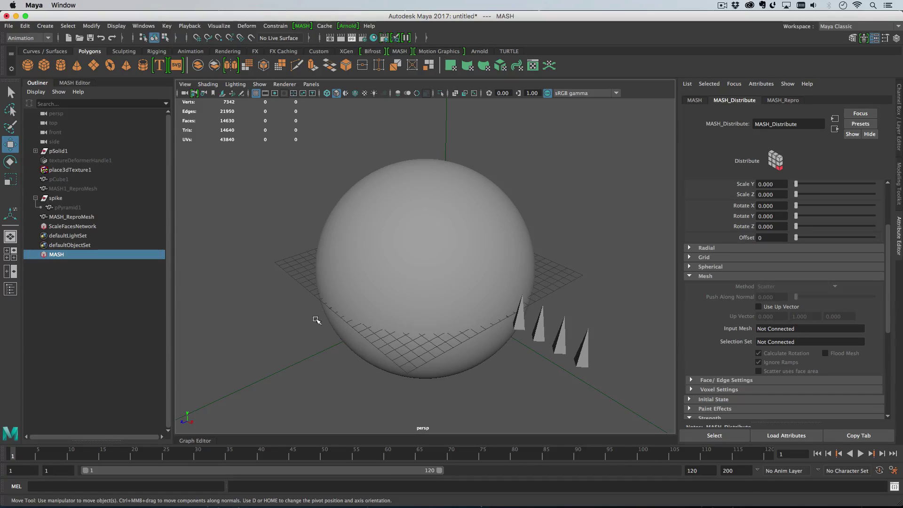
left_click(35, 151)
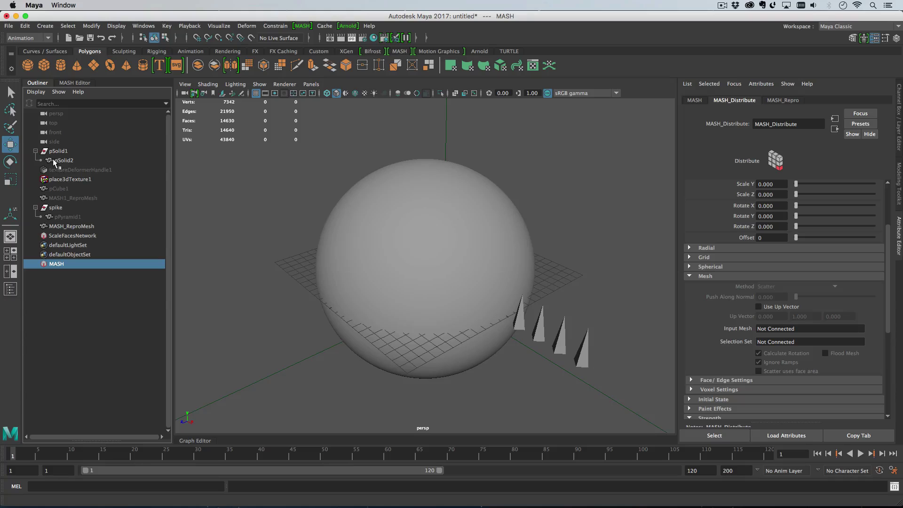
middle_click_drag(61, 163, 792, 331)
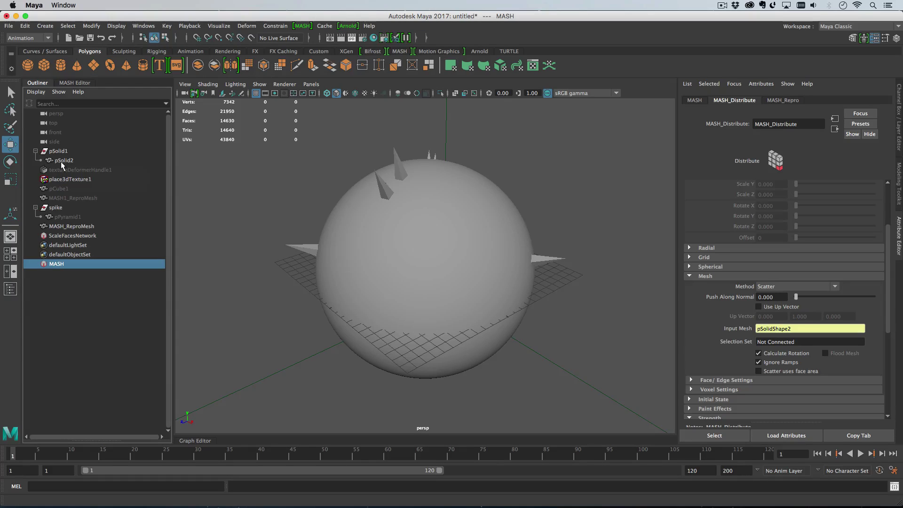
Set the mesh distribution method of MASH_Distribute to Face Centre.
left_click(36, 152)
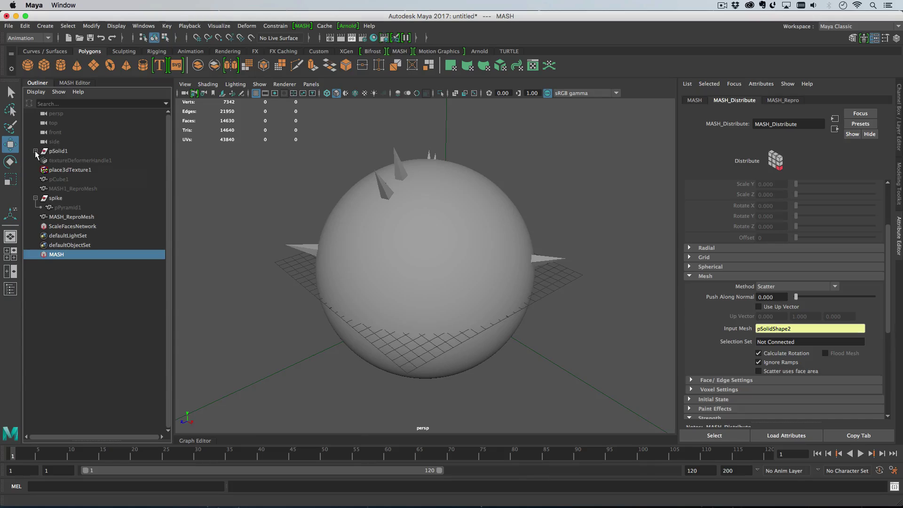
left_click(36, 152)
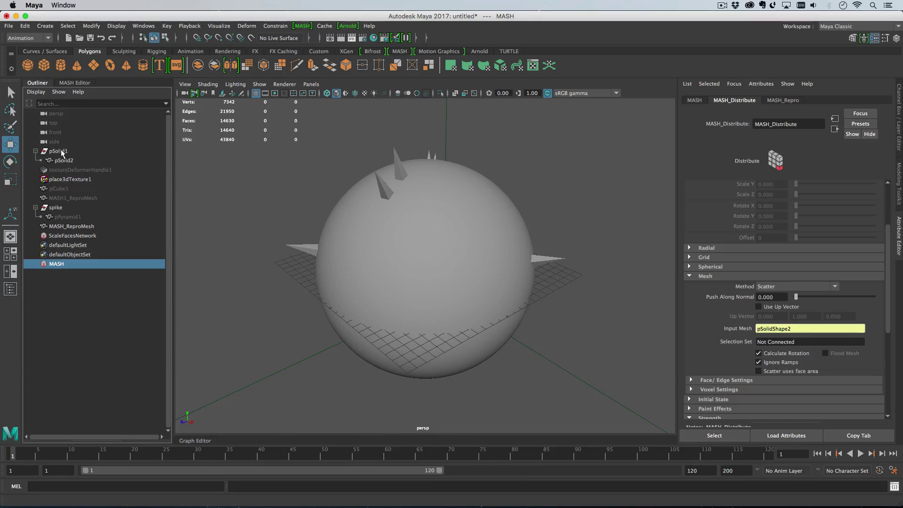
left_click(36, 152)
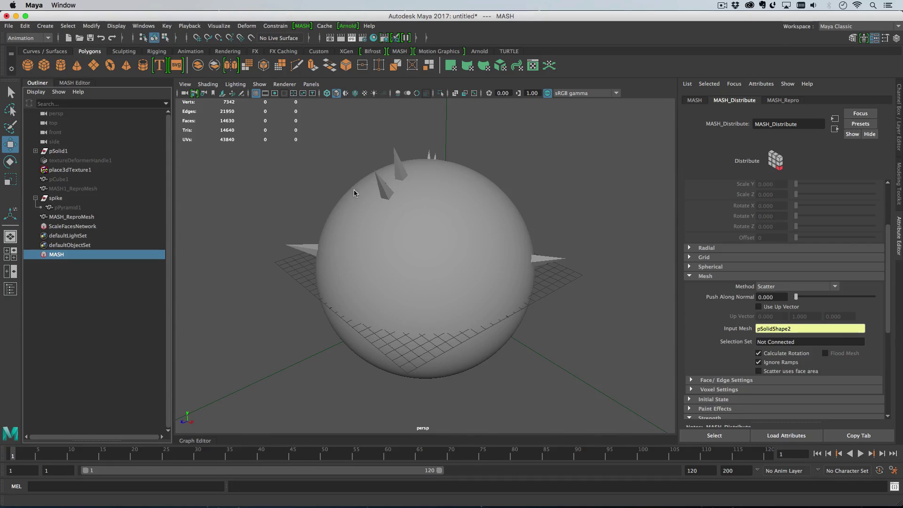
left_click(798, 286)
left_click(800, 323)
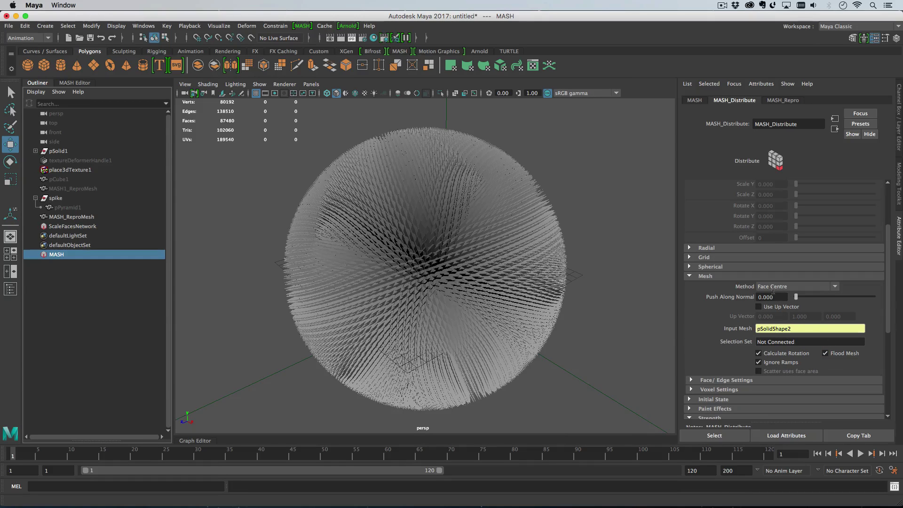
Try Enable Scaling in the distribution's Face/Edge Settings, preview it along the timeline, and turn it off.
left_click(708, 381)
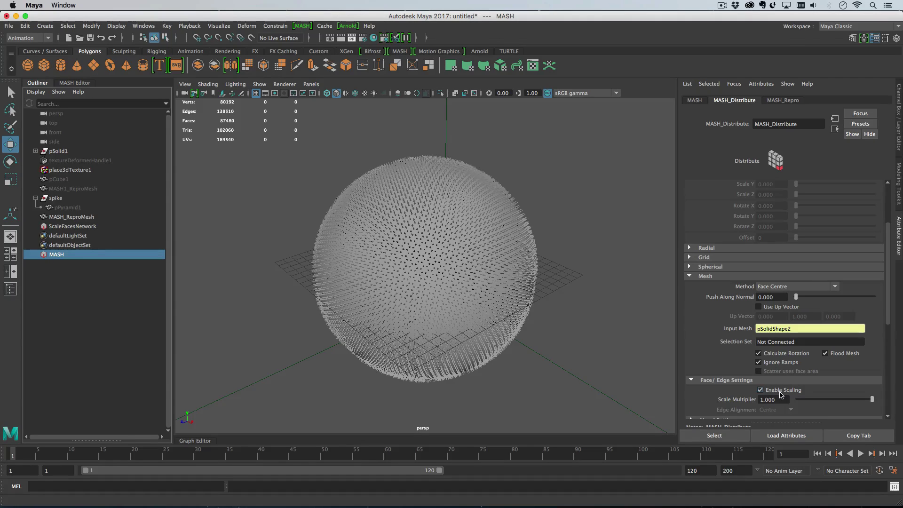
left_click(42, 455)
mouse_move(131, 459)
left_mouse_down()
mouse_move(552, 457)
mouse_move(2, 453)
left_mouse_up()
left_click(777, 389)
left_click_drag(497, 302, 471, 289, "alt")
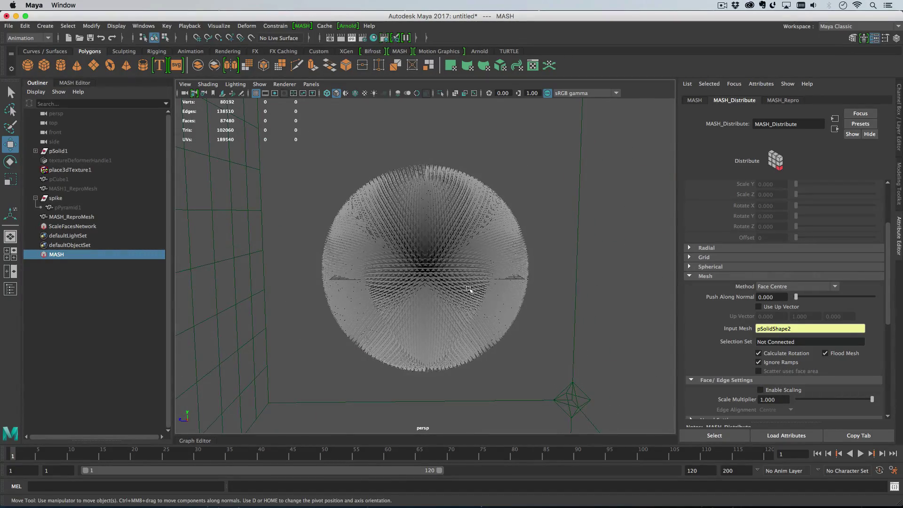
Add a Strength node to the spikes' MASH network and open the Node Editor.
left_click(696, 100)
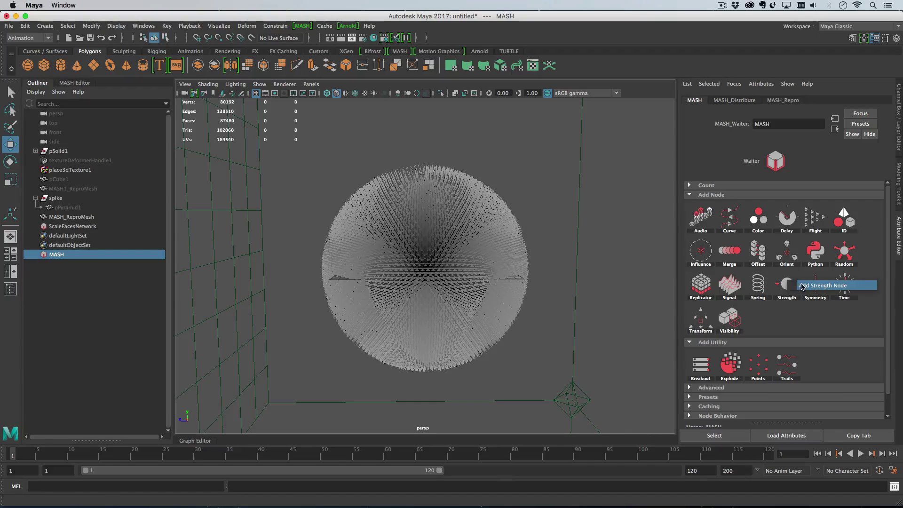
left_click(802, 287)
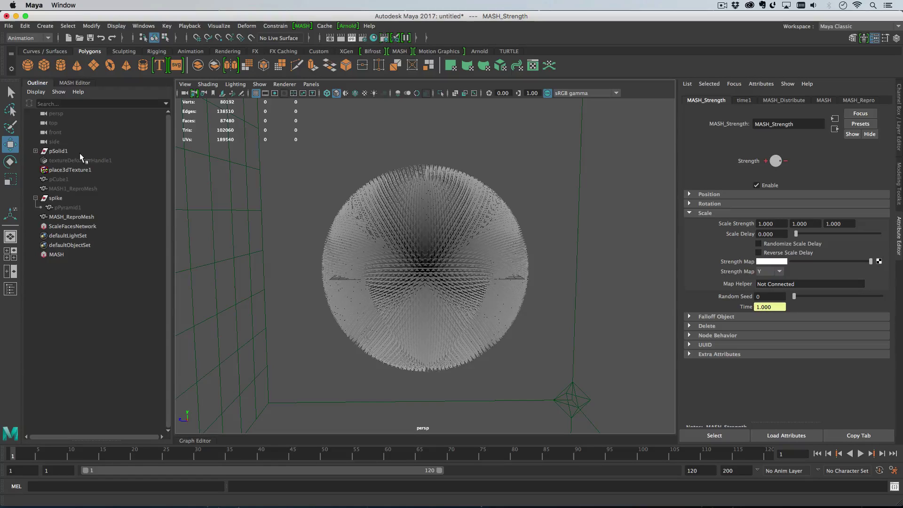
left_click(143, 25)
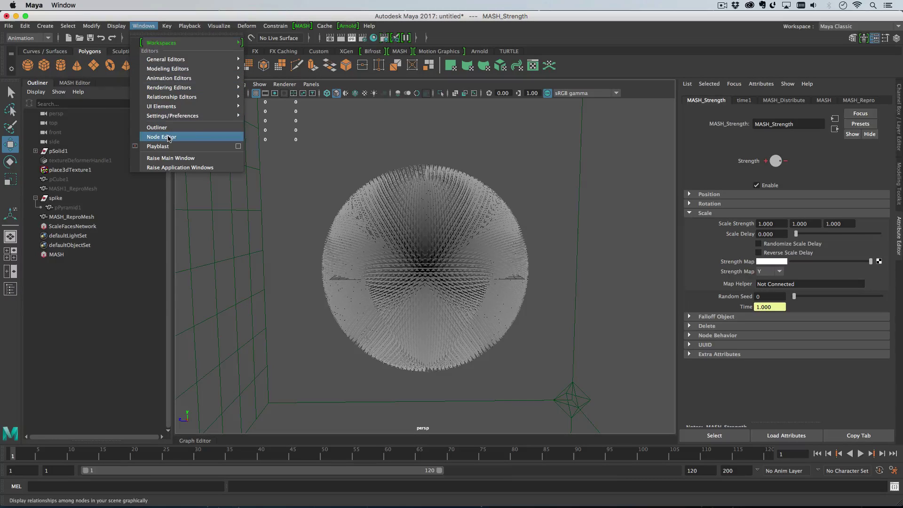
left_click(169, 137)
left_click_drag(348, 111, 356, 117)
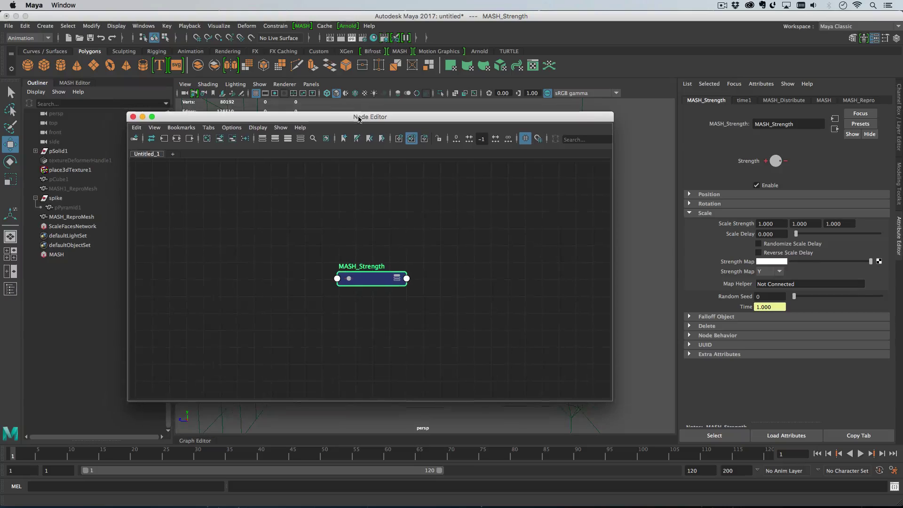
Graph place3dTexture1's connections and connect volumeNoise1 to the scale Strength Map of MASH_Strength.
left_click(83, 171)
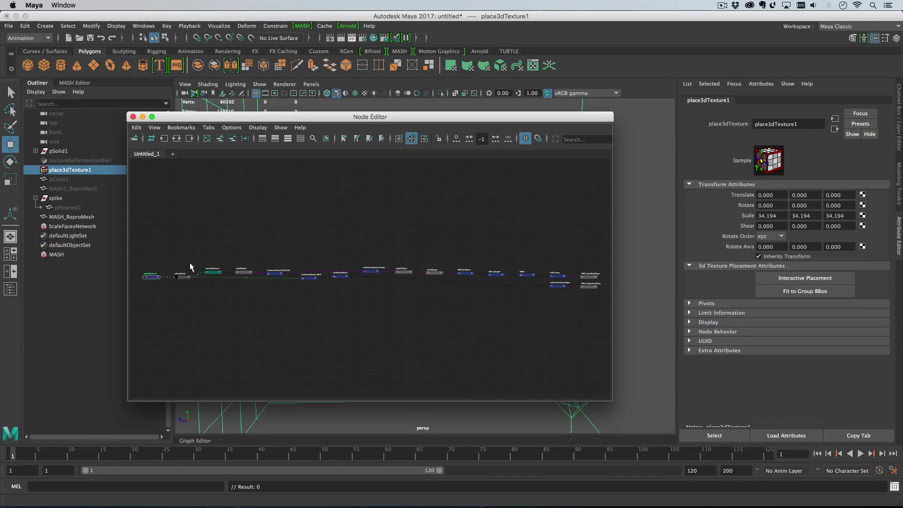
right_click_drag(199, 286, 521, 374, "alt")
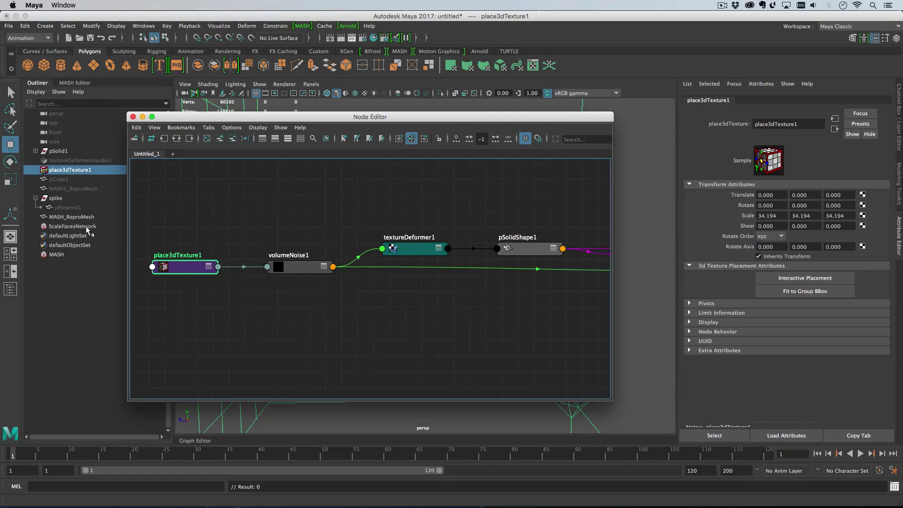
left_click(81, 256)
left_click(736, 100)
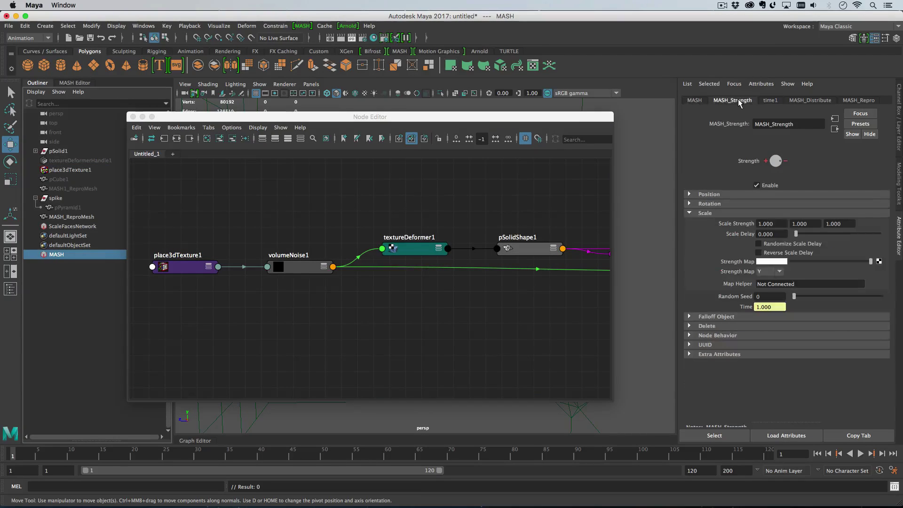
middle_click_drag(320, 269, 745, 262)
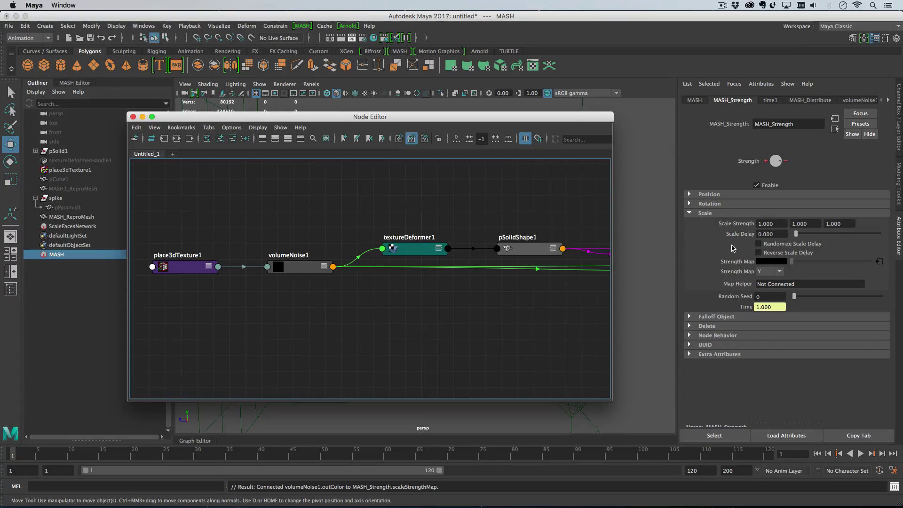
left_click_drag(370, 116, 102, 116)
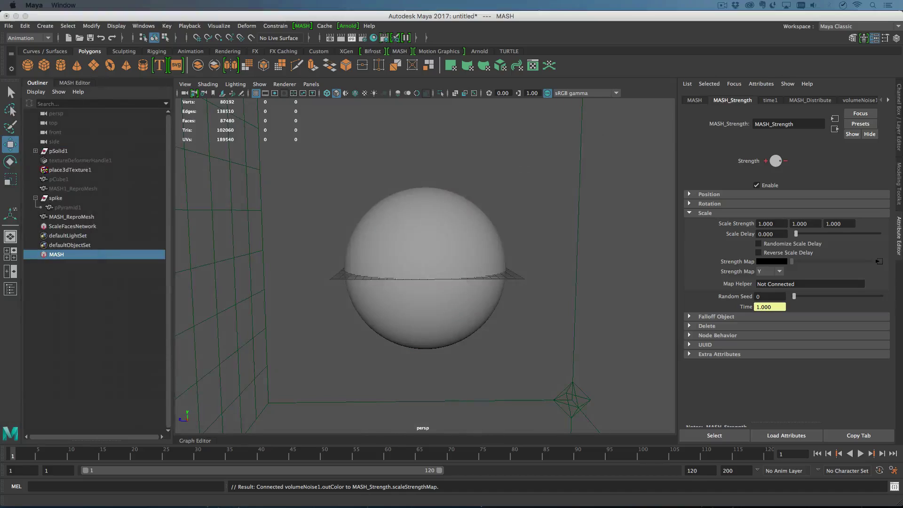
Preview the spikes' noise-driven scaling along the timeline, keep the MASH network selected, and move to frame 29.
left_click(52, 452)
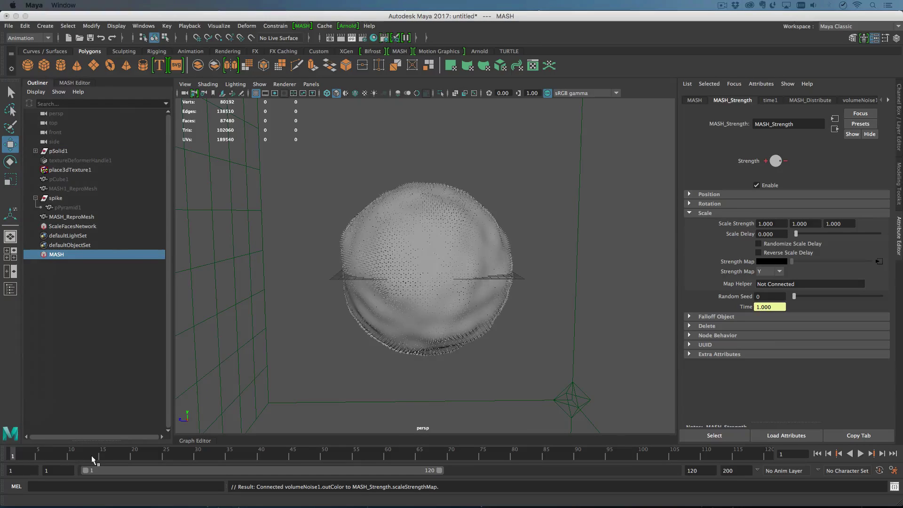
key("alt+v")
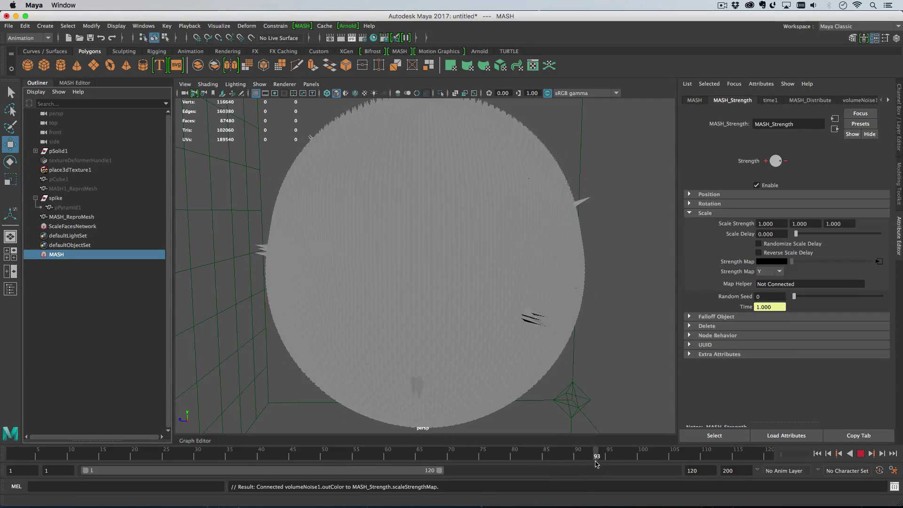
key("alt+v")
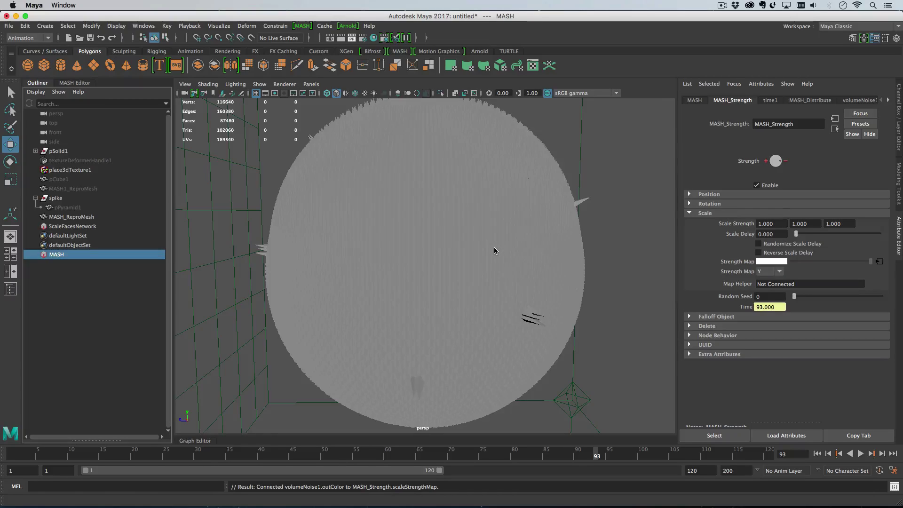
left_click(493, 247)
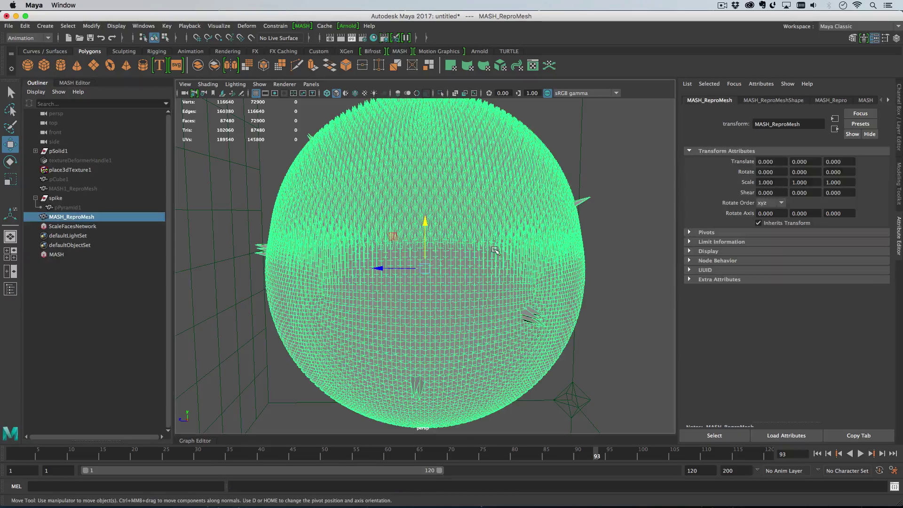
left_click(104, 254)
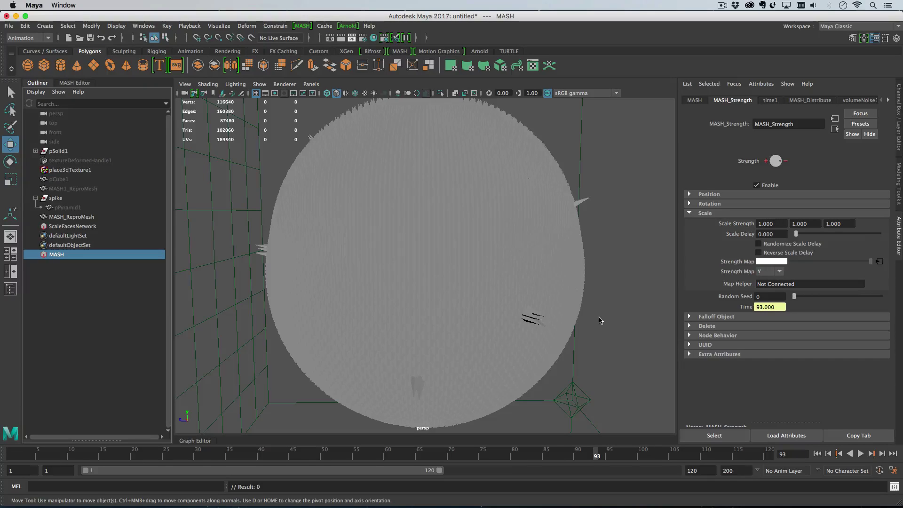
left_click_drag(273, 454, 192, 457)
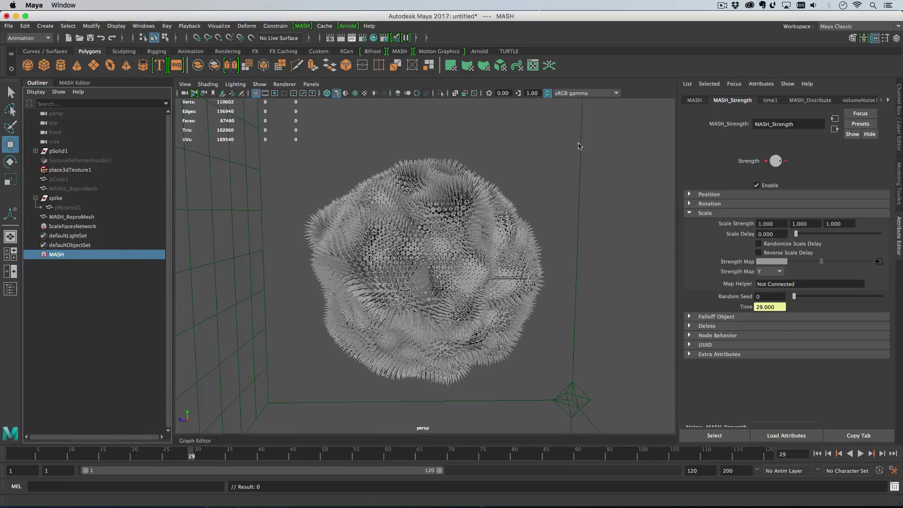
Create a falloff object for MASH_Strength and scale it uniformly to 20 around the sphere.
left_click(731, 319)
right_click(741, 369)
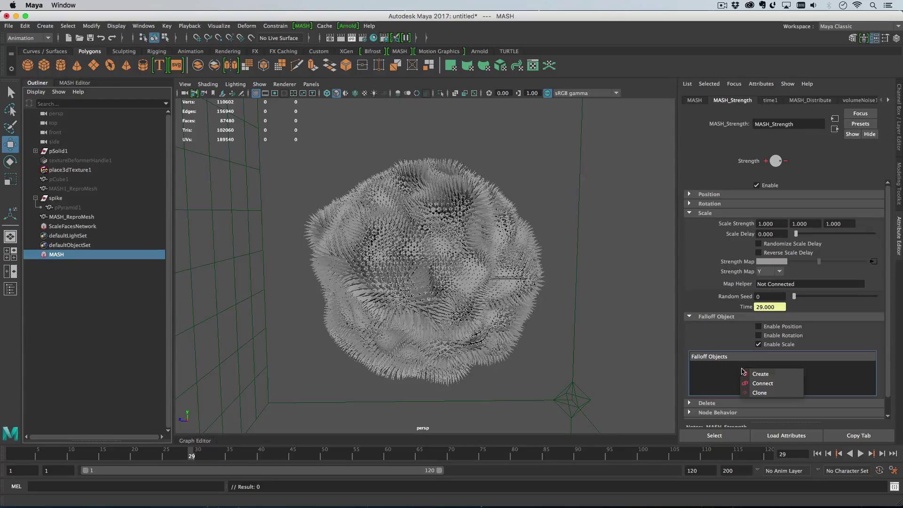
left_click(767, 374)
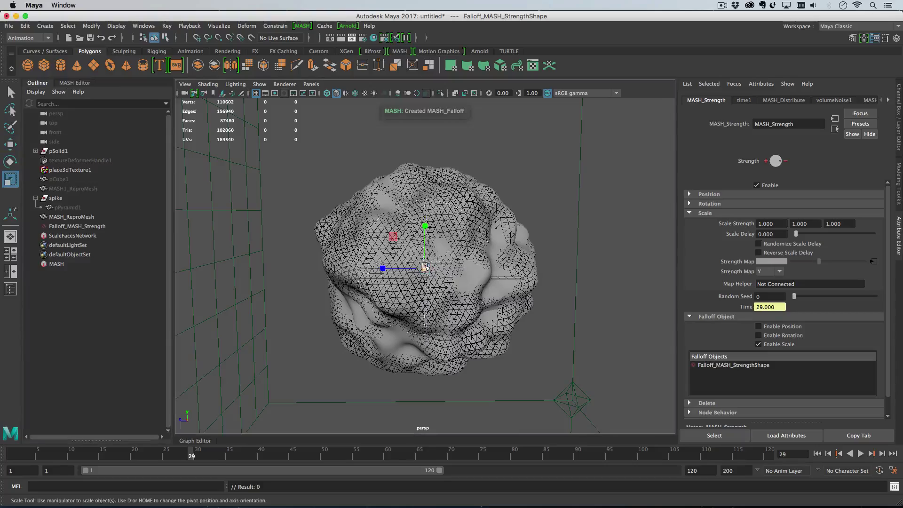
key("r")
left_click_drag(425, 268, 461, 278)
Set the strength falloff's Inner Zone to 0.483 and shape its ramp to peak at position 0.496 with value 1.000.
double_click(734, 365)
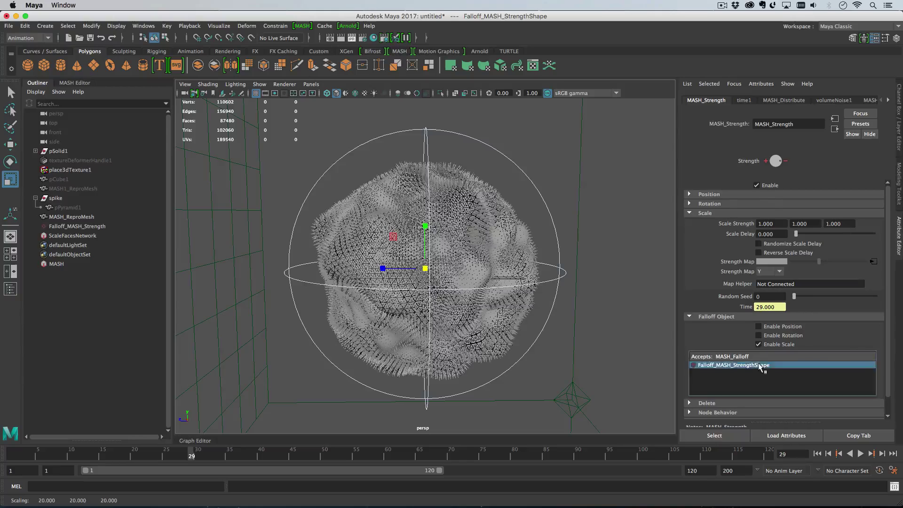
left_click_drag(758, 226, 766, 227)
left_click_drag(820, 226, 835, 227)
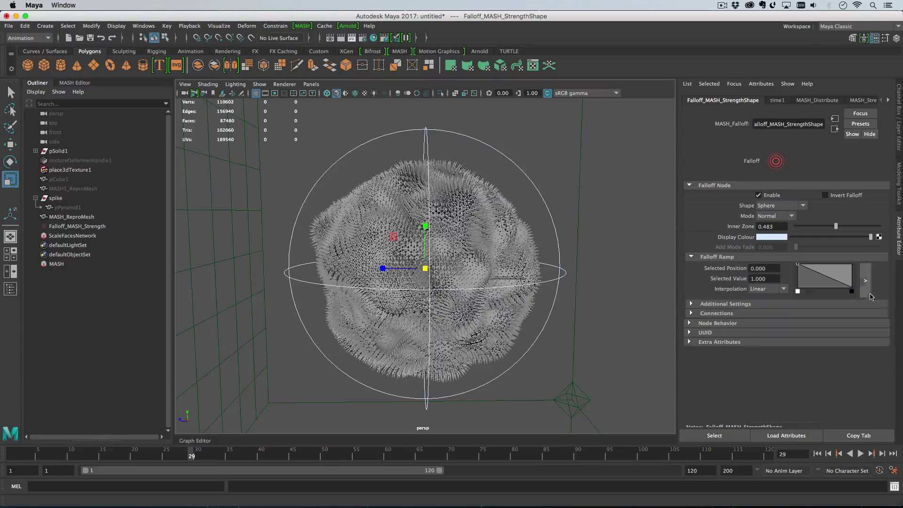
left_click_drag(798, 265, 824, 265)
left_click(822, 281)
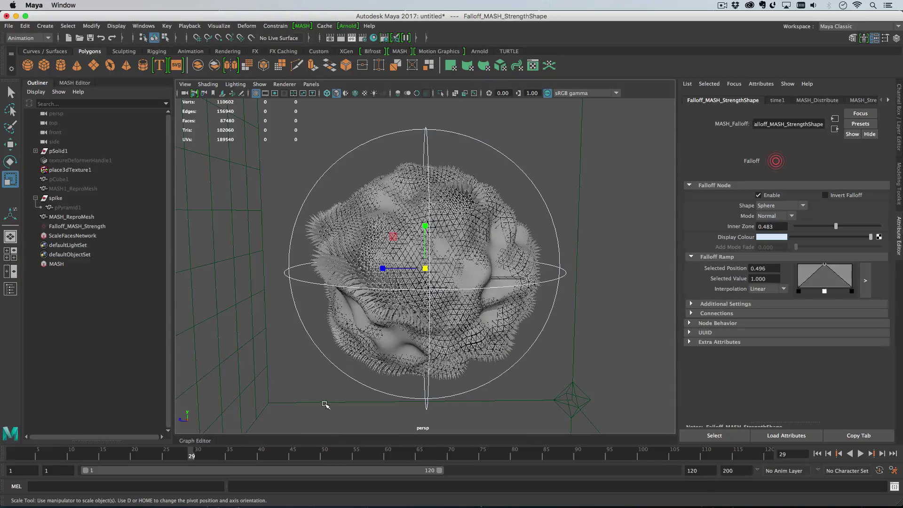
Rewind to frame 1 and scrub the timeline to frame 83 to check how the falloff affects the spikes.
left_click(37, 454)
key("alt+shift+v")
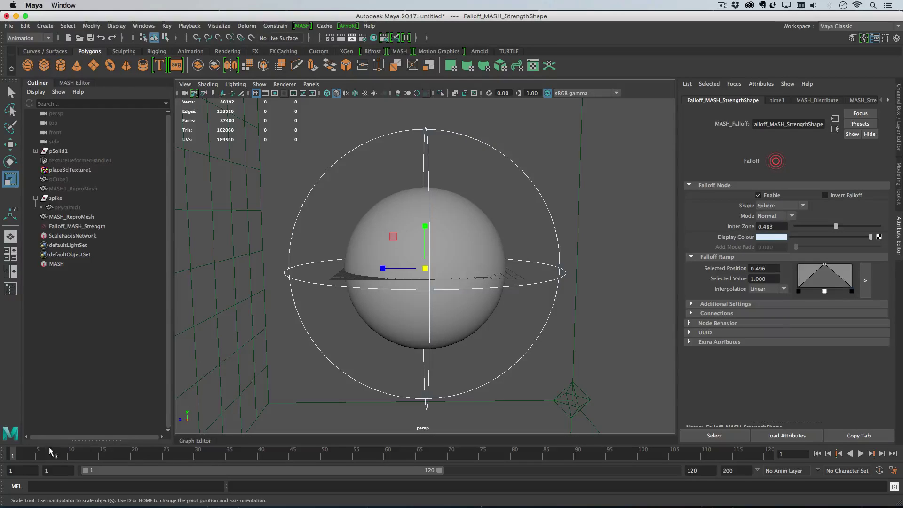
left_click_drag(46, 453, 470, 461)
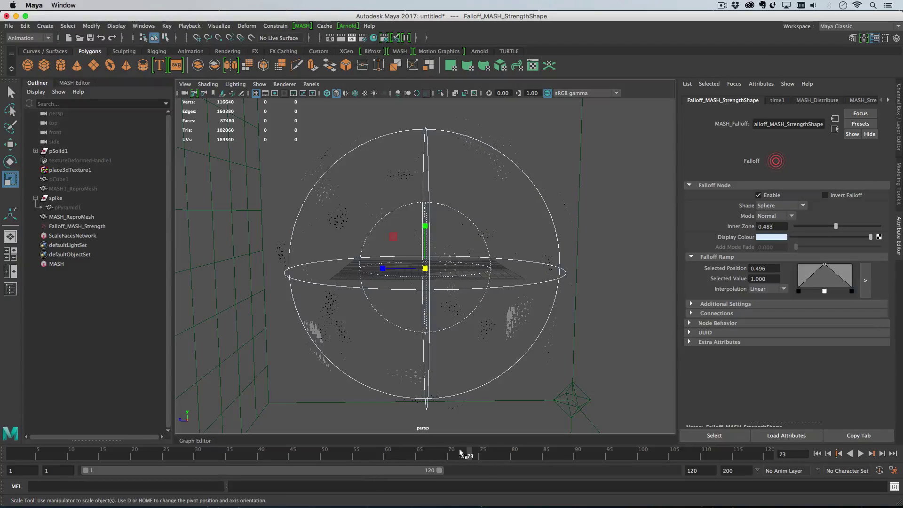
left_click_drag(524, 456, 532, 455)
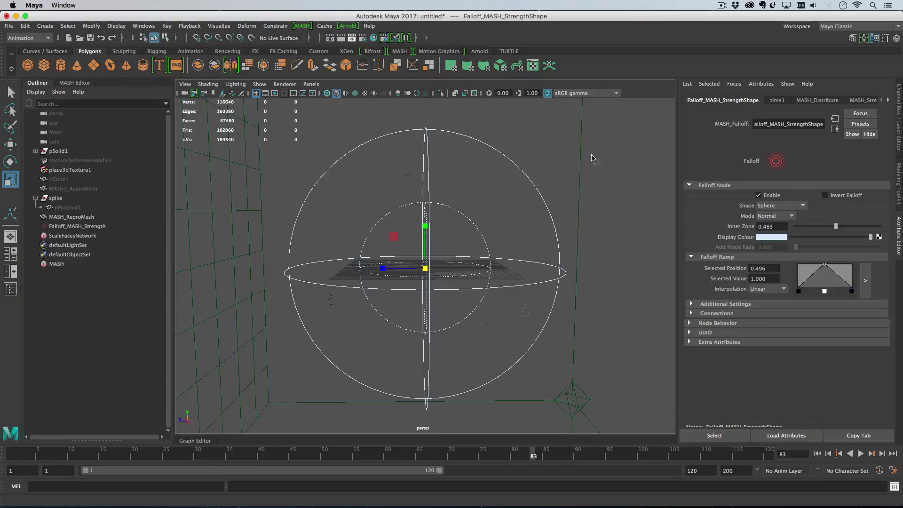
Break the falloff object's connection to the spikes' MASH_Strength node.
left_click(85, 266)
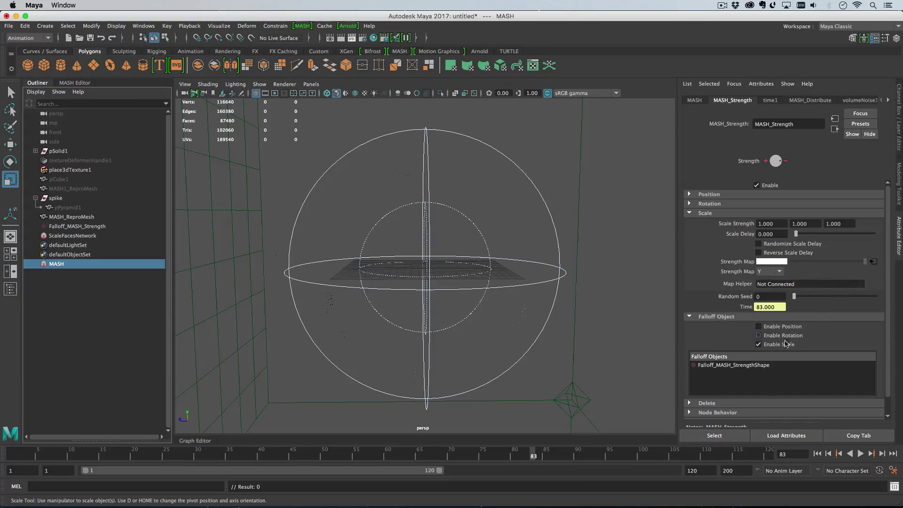
right_click(748, 366)
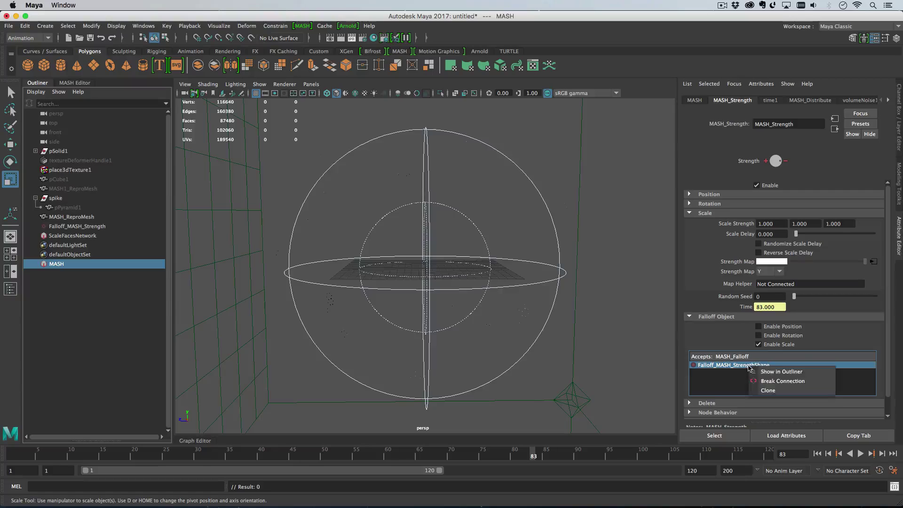
left_click(771, 381)
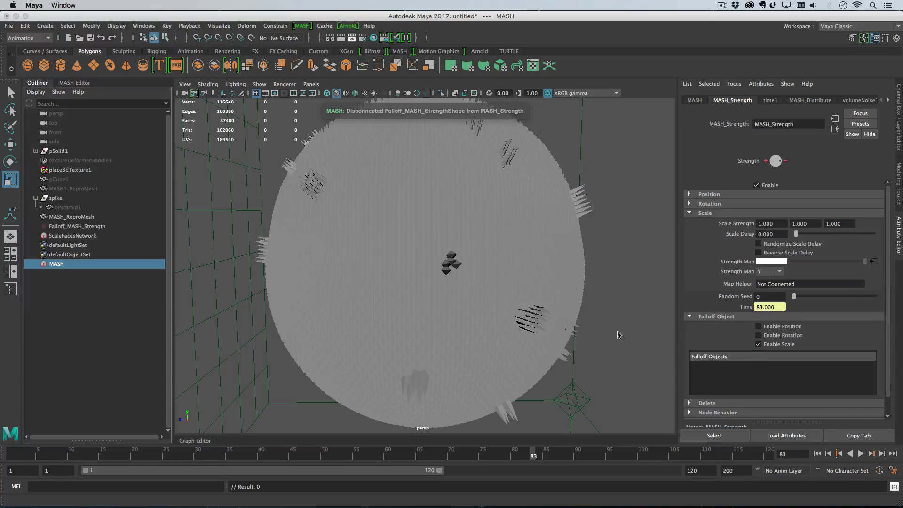
Move to frame 30 and assign a new Lambert material to the spike pyramid pPyramid1.
left_click(355, 454)
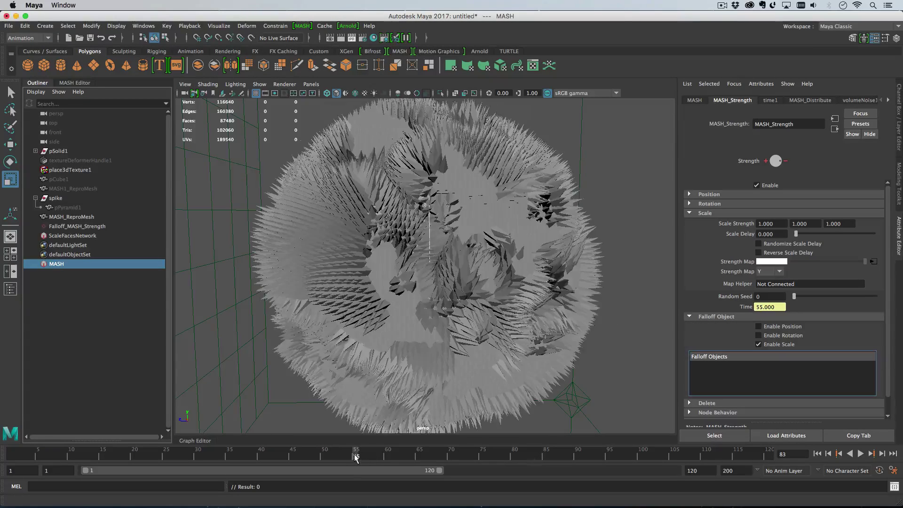
left_click(197, 453)
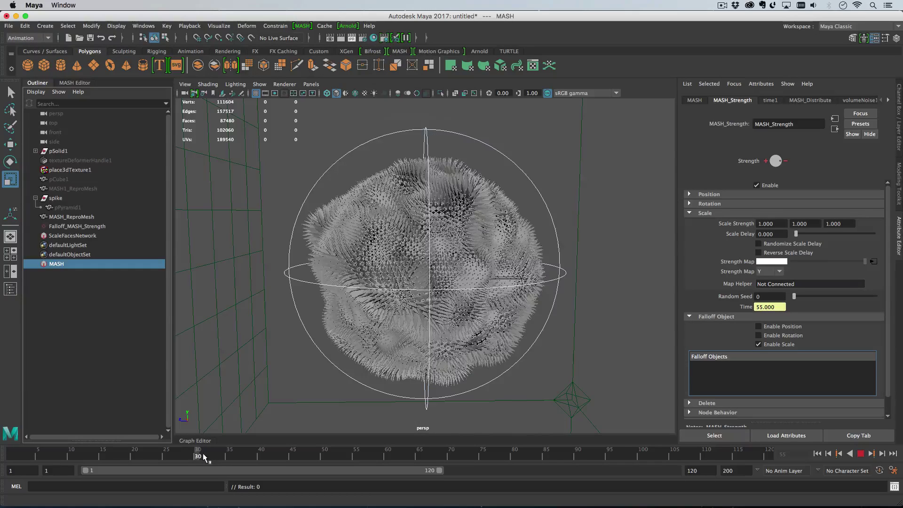
left_click(80, 208)
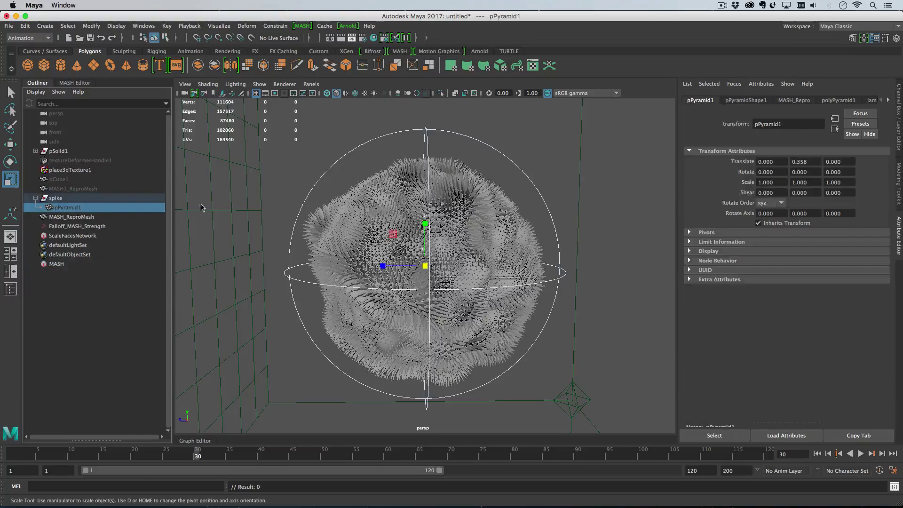
right_click(290, 174)
mouse_move(312, 424)
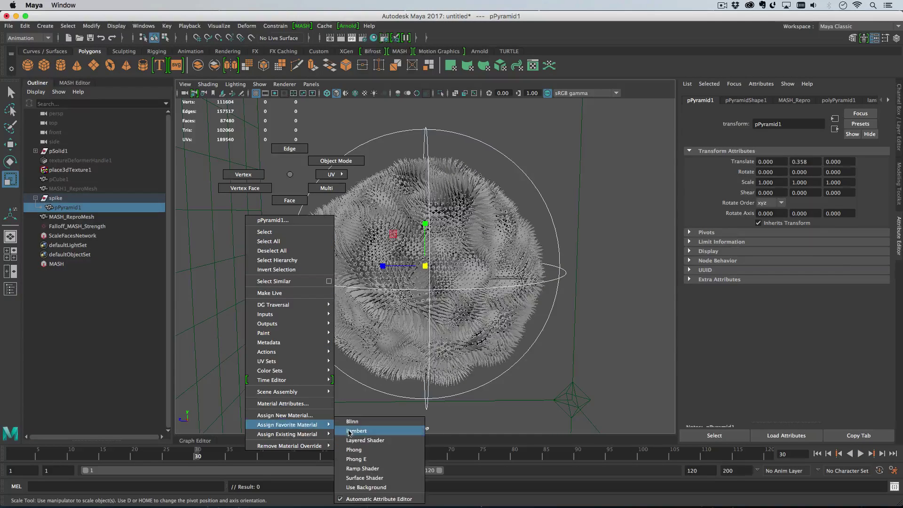
left_click(355, 431)
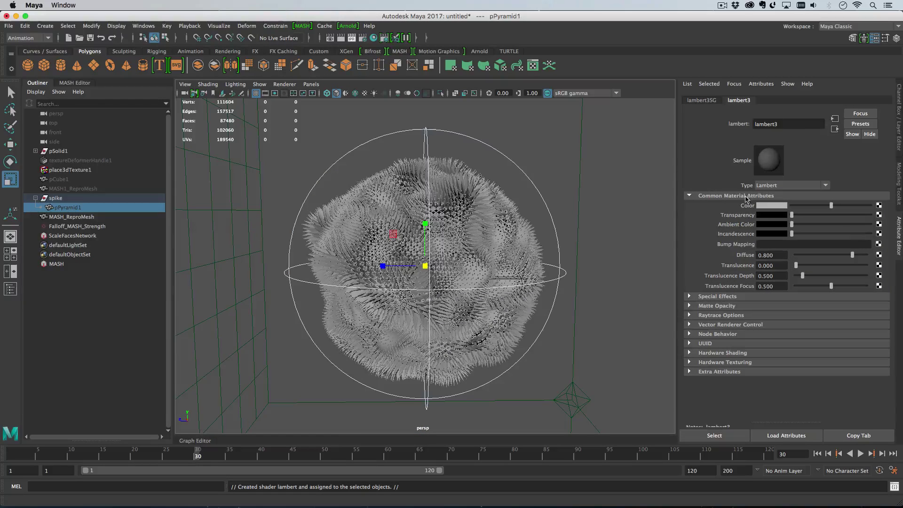
Set the spike material's colour to a light blue with hue 216 and value 1.000, reducing its saturation.
left_click(764, 207)
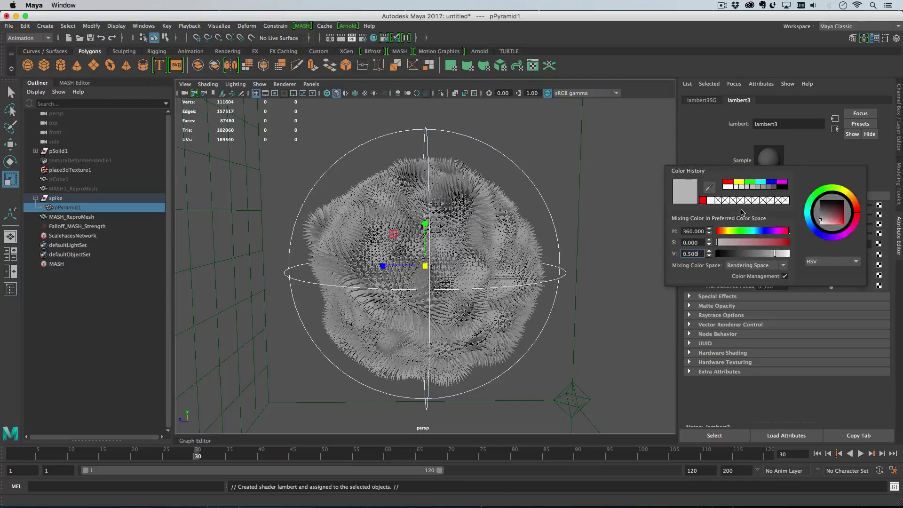
left_click(759, 183)
left_click(760, 231)
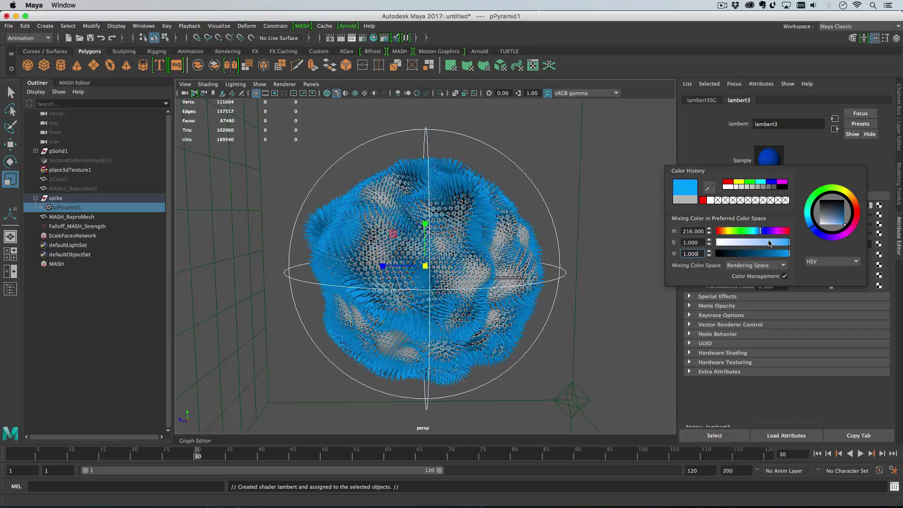
left_click(770, 243)
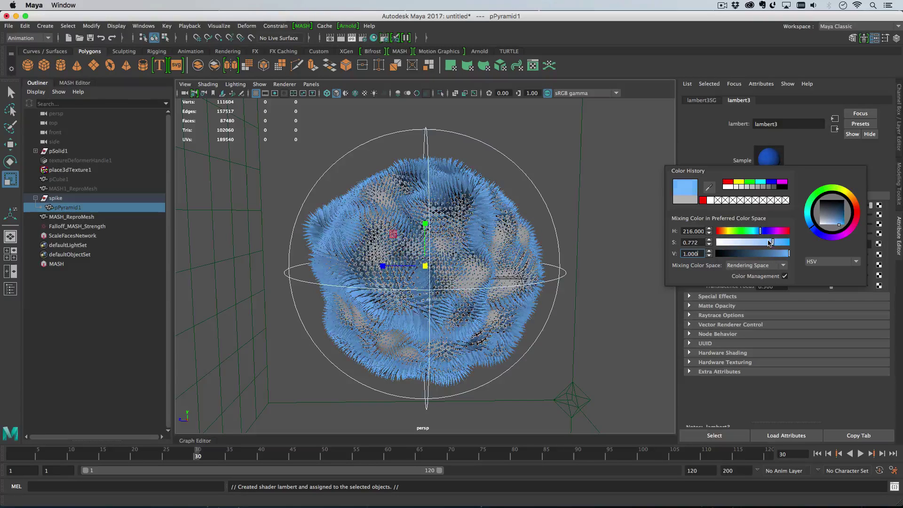
left_click_drag(769, 243, 767, 243)
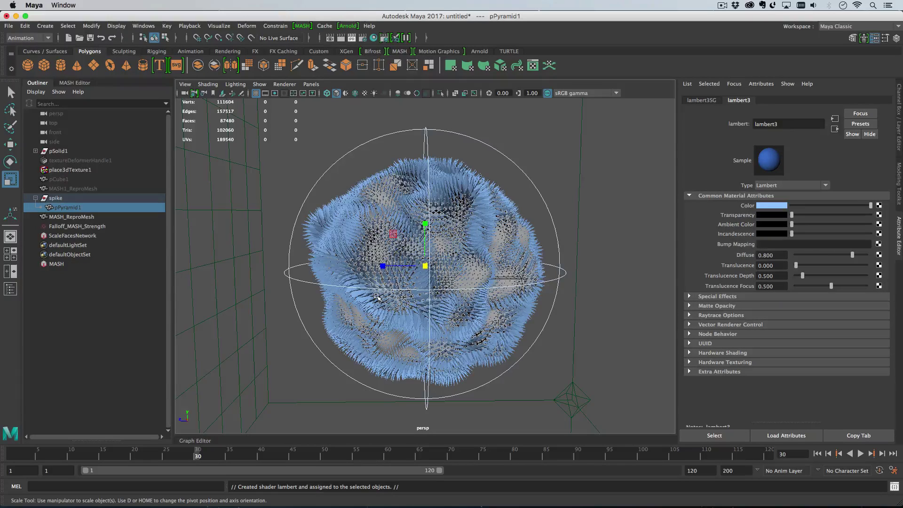
Graph the connections of the spikes' MASH network in the Node Editor.
left_click(72, 264)
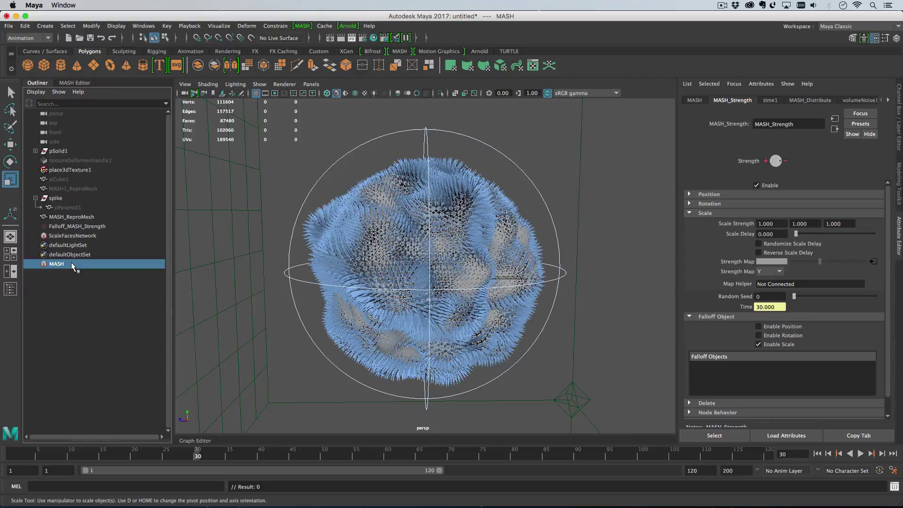
left_click(144, 26)
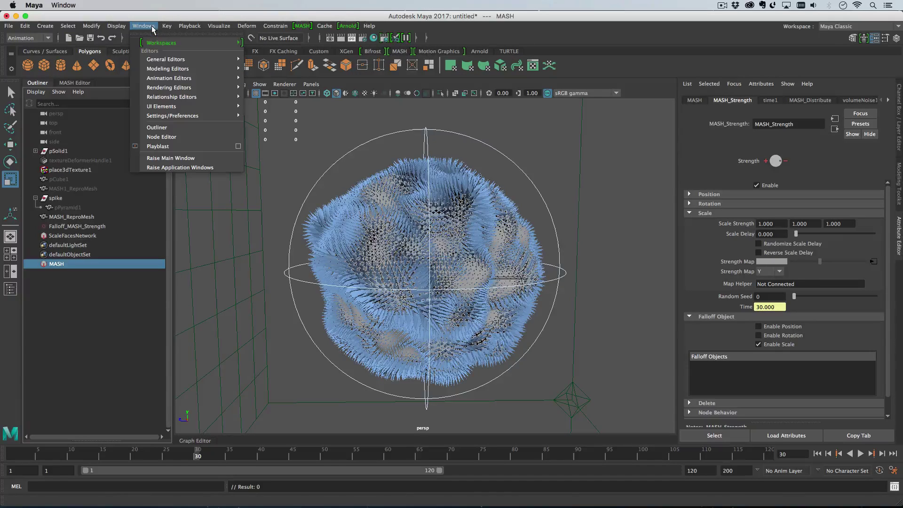
left_click(162, 136)
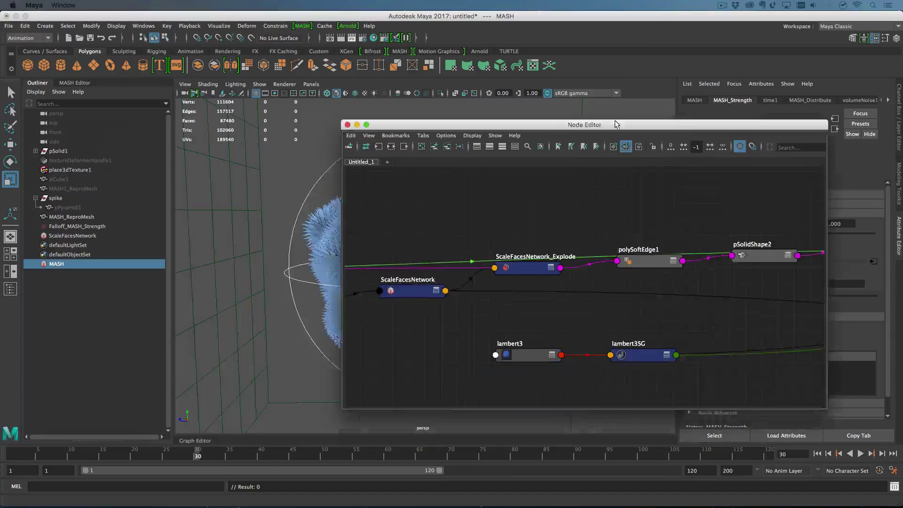
left_click(351, 136)
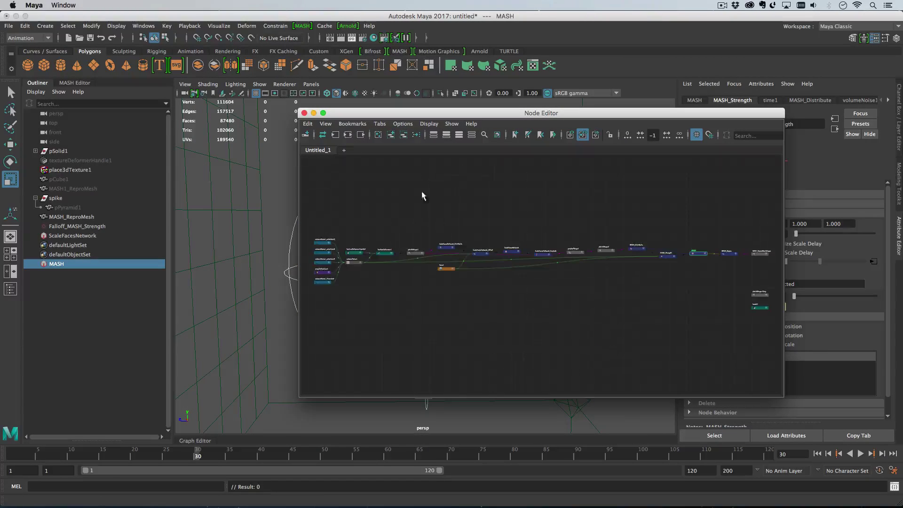
scroll(384, 230, "up", 6)
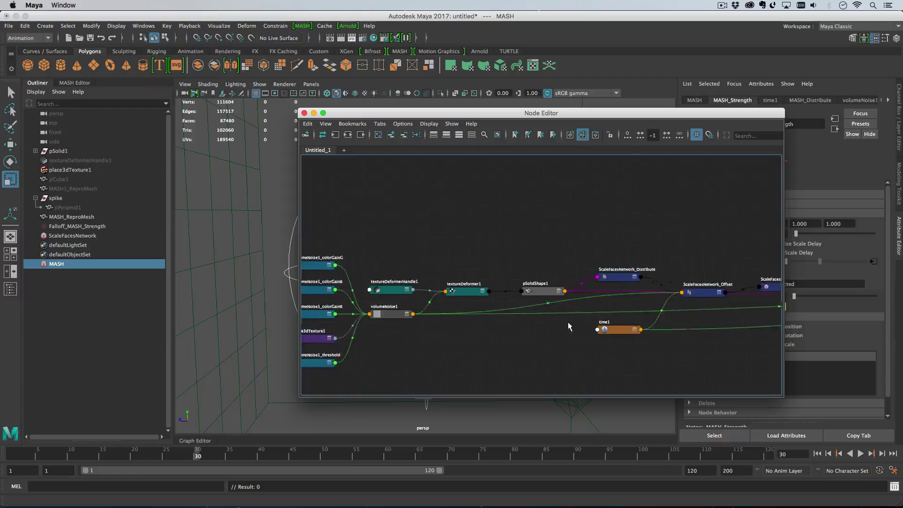
Move volumeNoise1 below the texture deformer chain and follow its connections through the graph to MASH_Strength.
left_click(420, 301)
left_click_drag(420, 302, 442, 337)
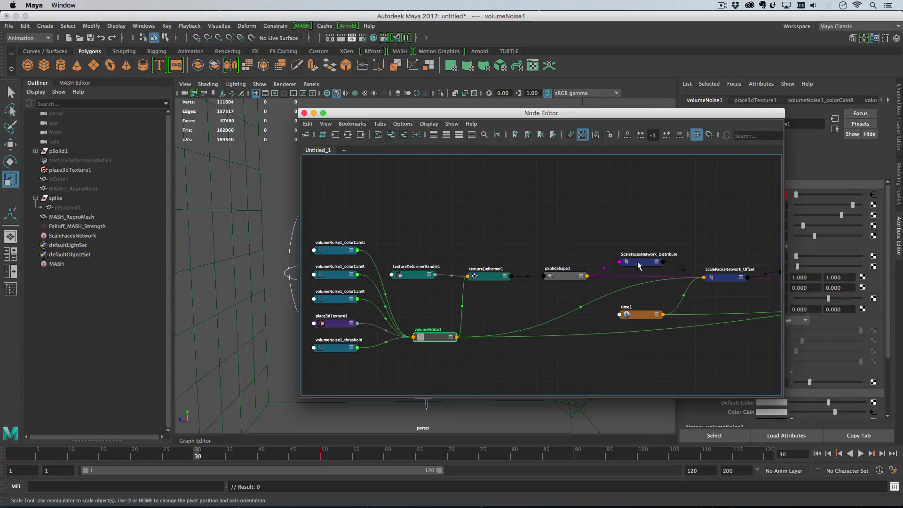
left_click_drag(637, 261, 639, 254)
left_click_drag(444, 338, 494, 353)
middle_click_drag(494, 352, 325, 290)
middle_click_drag(409, 294, 324, 292)
middle_click_drag(588, 282, 504, 298)
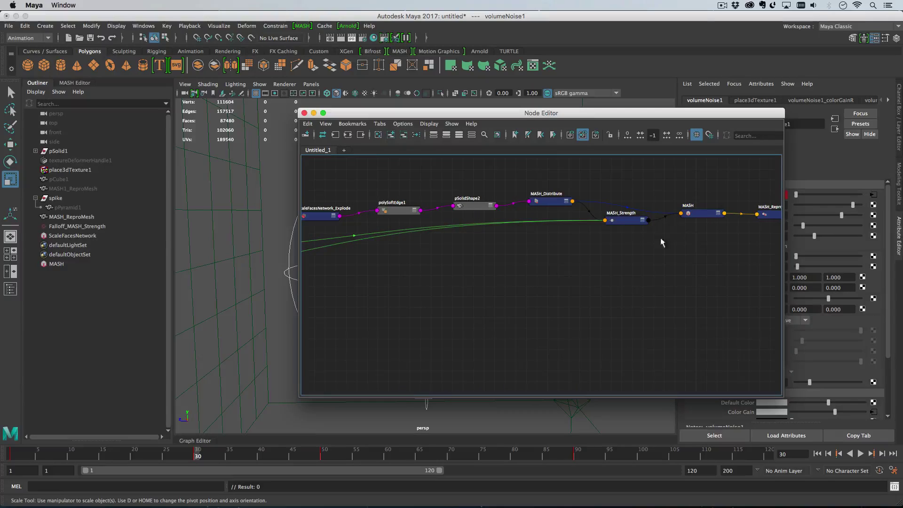
Reposition MASH_Strength beside volumeNoise1, just below time1 in the node graph.
left_click_drag(617, 222, 373, 304)
middle_click_drag(373, 303, 736, 305)
left_click_drag(723, 306, 643, 315)
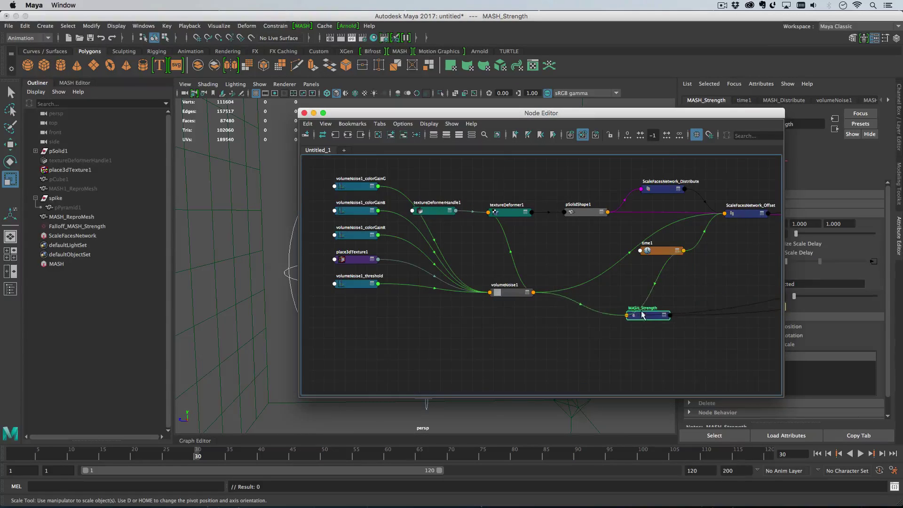
Lower volumeNoise1 and remove the surrounding upstream nodes from the graph, leaving its link to MASH_Strength isolated.
left_click_drag(509, 294, 480, 332)
left_click_drag(332, 169, 762, 300)
left_click(405, 136)
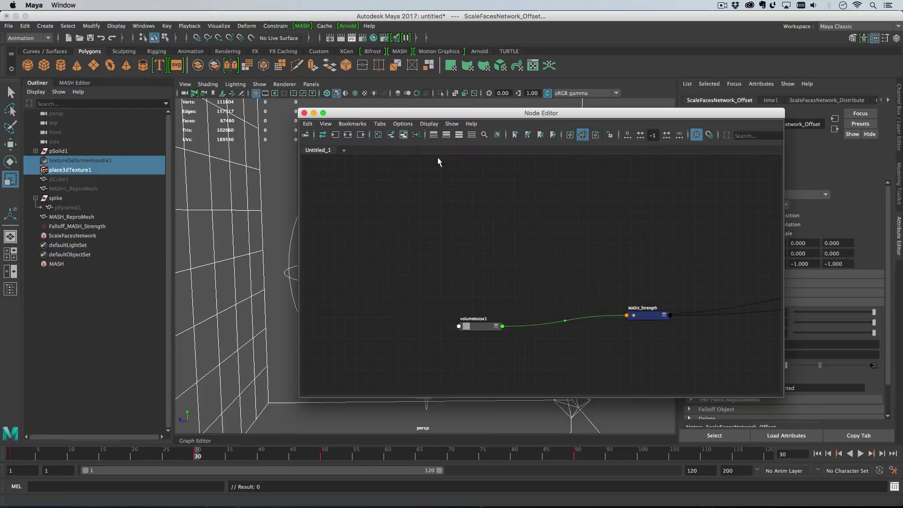
Remove all remaining nodes from the graph except volumeNoise1 and MASH_Strength, and frame the two nodes.
key("a")
left_click_drag(429, 187, 776, 301)
left_click(404, 135)
key("a")
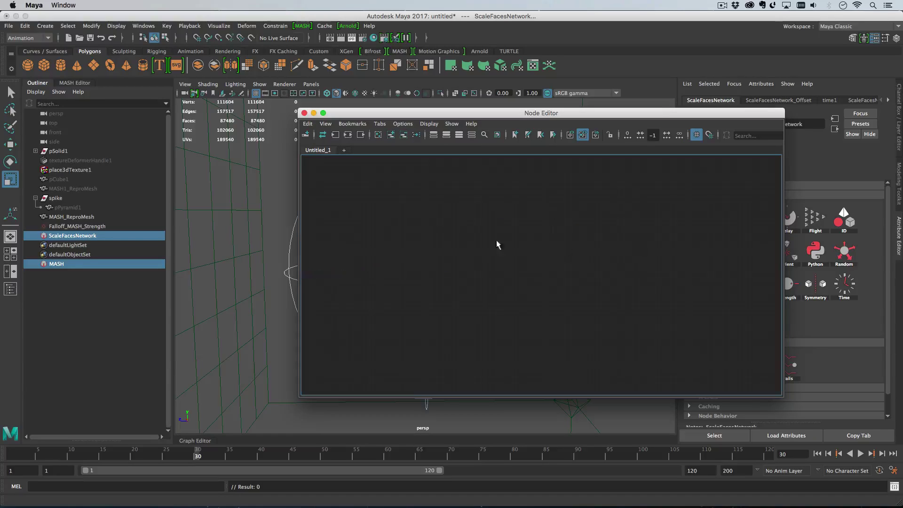
scroll(518, 246, "up", 4)
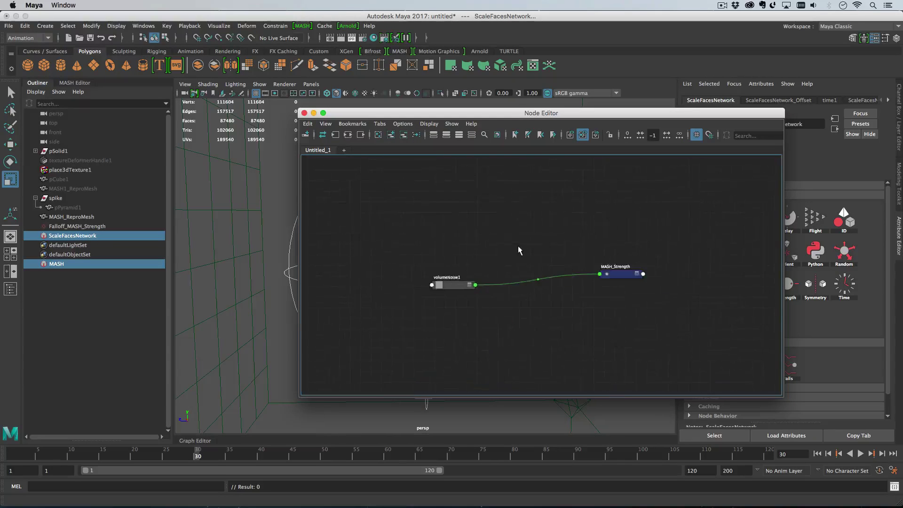
scroll(546, 241, "down", 2)
Shift the Node Editor window aside and spread volumeNoise1 and MASH_Strength apart on roughly the same level.
left_click_drag(588, 119, 480, 124)
left_click(326, 309)
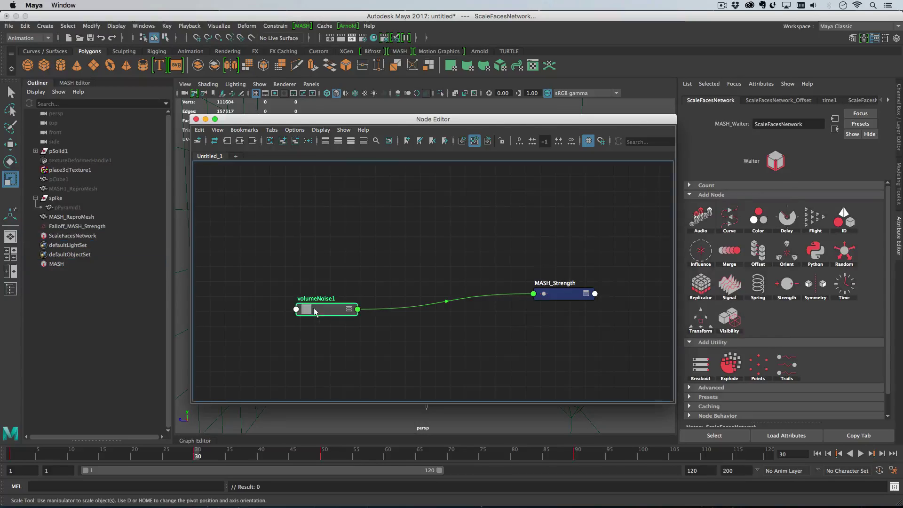
left_click_drag(327, 309, 262, 268)
left_click_drag(570, 296, 576, 280)
left_click(257, 273)
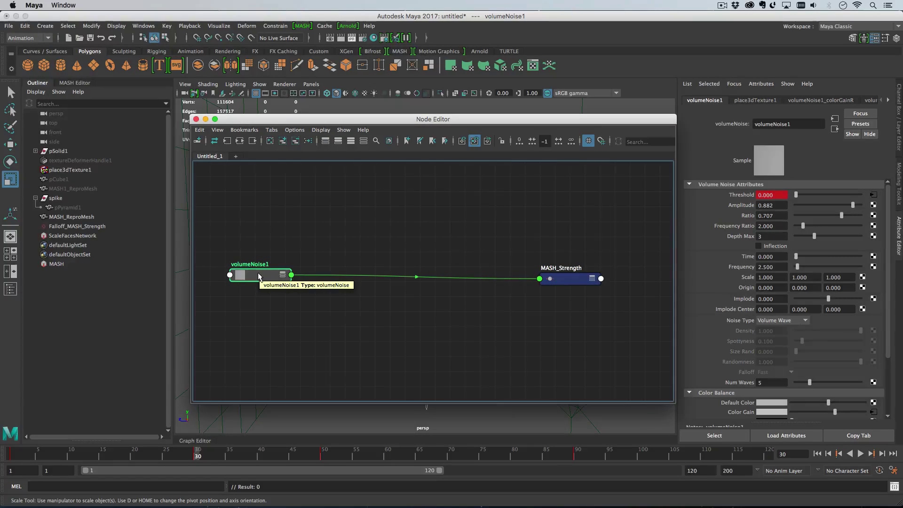
Create a remapColor node in the gap between volumeNoise1 and MASH_Strength.
left_click(378, 241)
key("Tab")
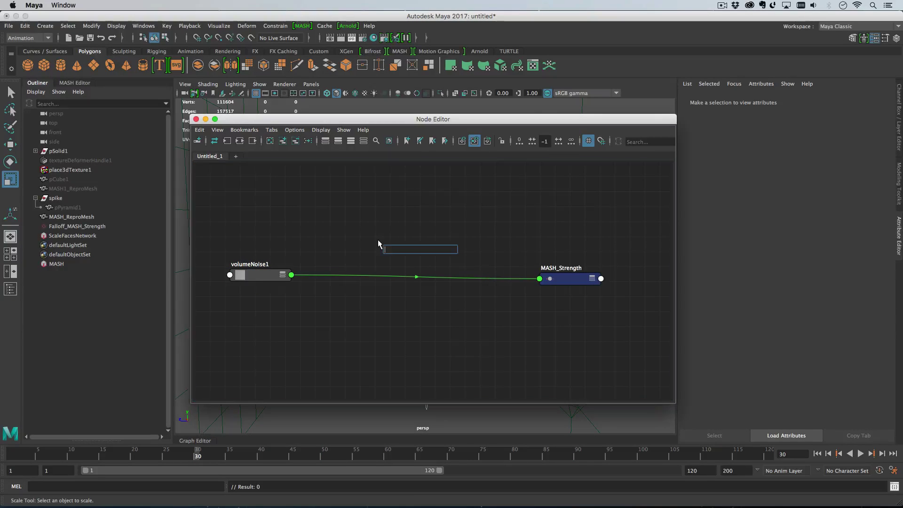
type("colo")
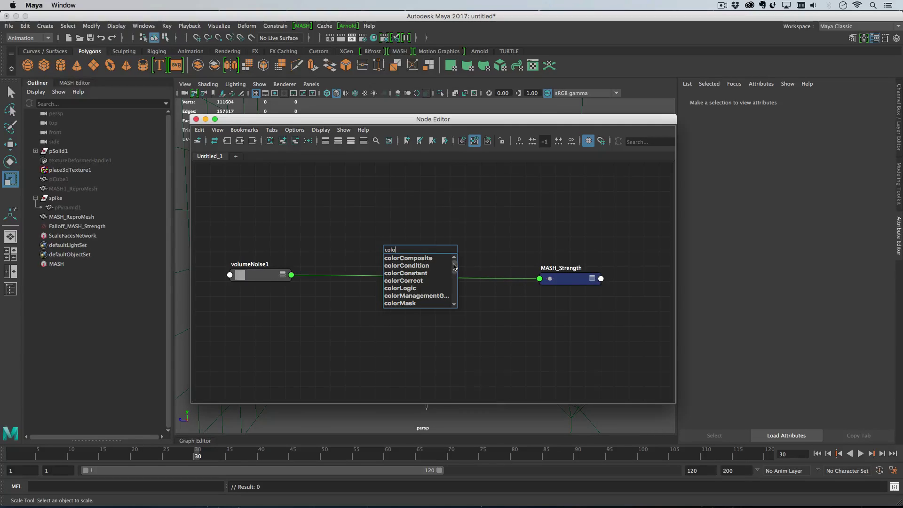
type("rR")
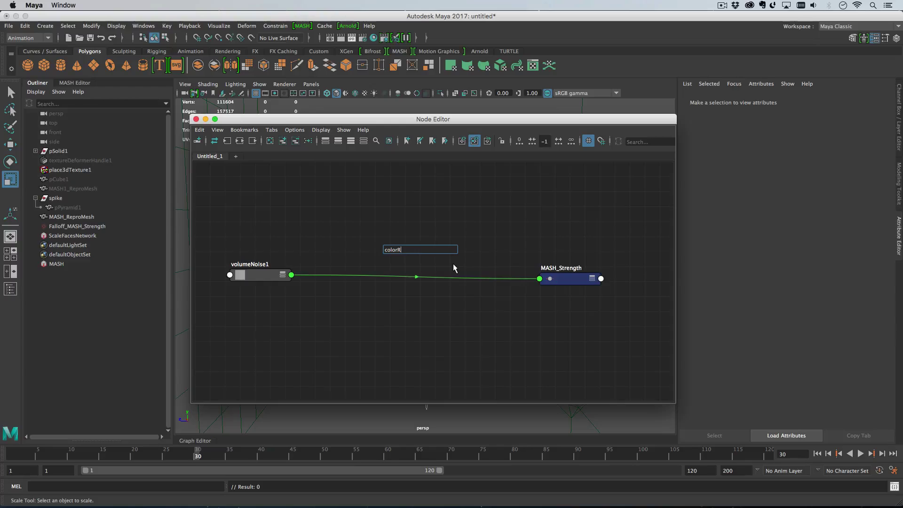
key("super+a")
type("rem")
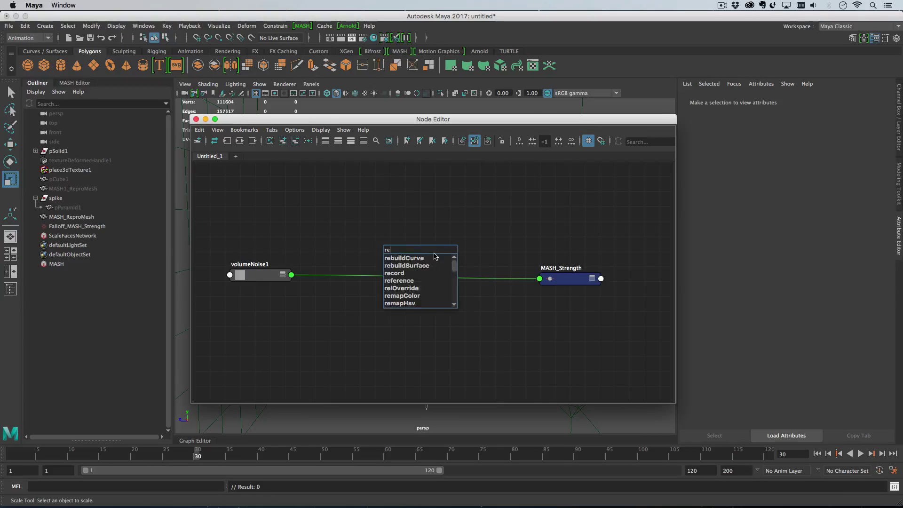
left_click(435, 257)
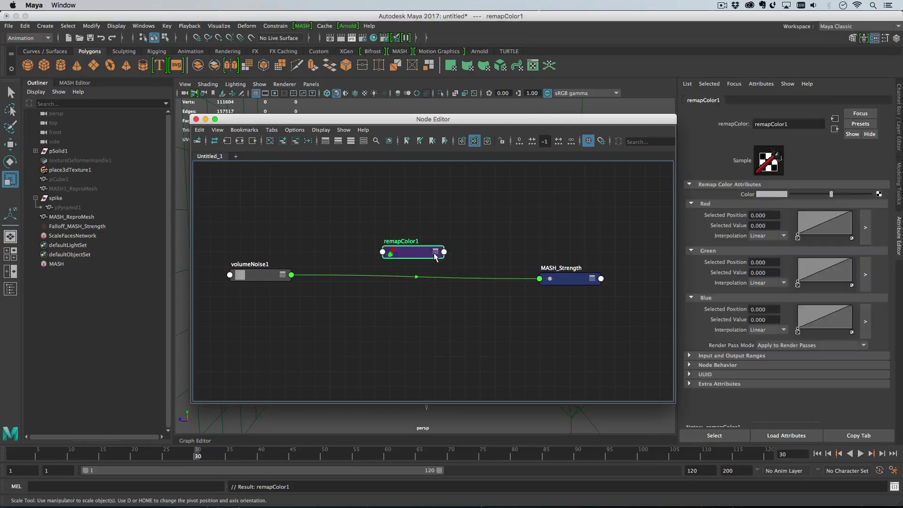
Expand volumeNoise1 and MASH_Strength to show their connected attributes, and connect volumeNoise1's Out Color to remapColor1's Color.
left_click(266, 275)
key("2")
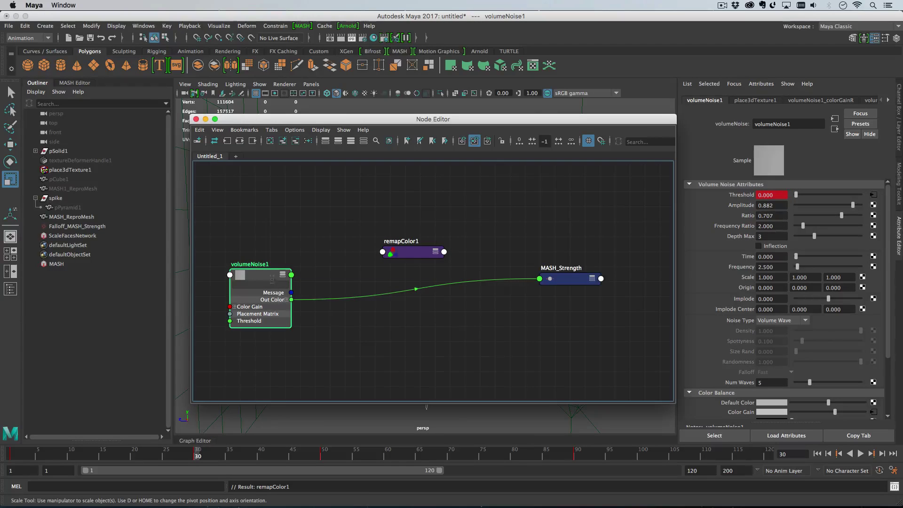
left_click(574, 278)
key("2")
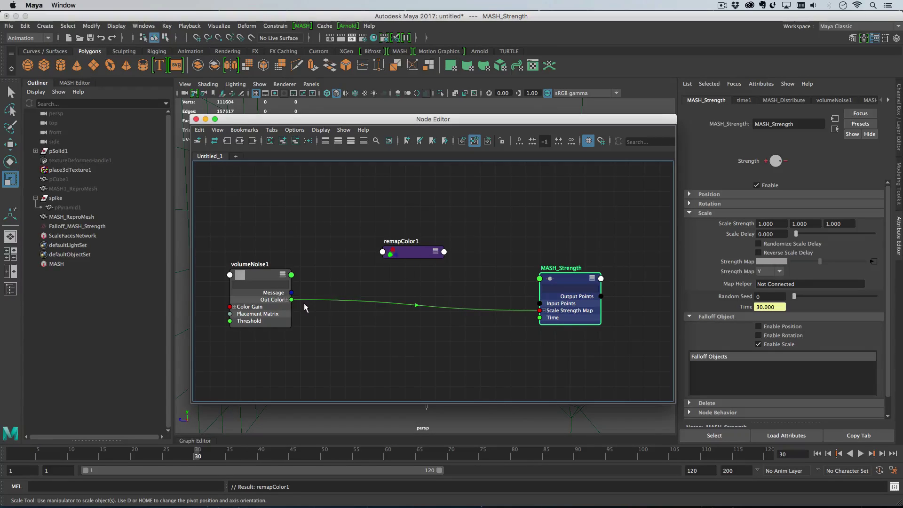
left_click_drag(292, 300, 382, 251)
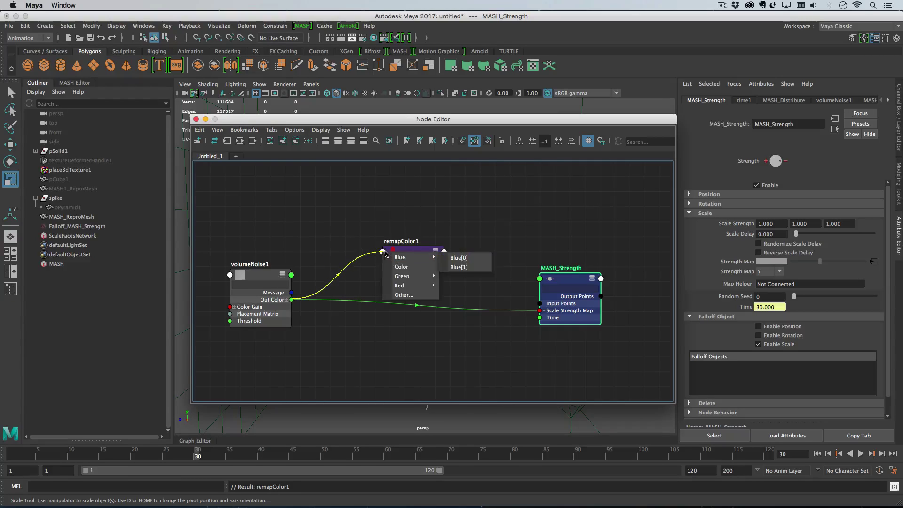
left_click(416, 267)
Connect remapColor1's Out Color to MASH_Strength's Scale Strength Map, replacing the direct noise connection.
left_click(443, 252)
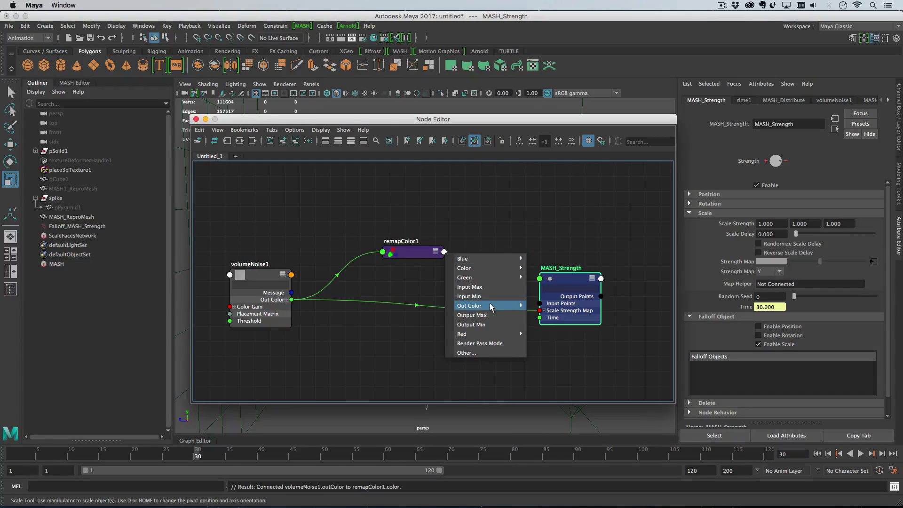
mouse_move(491, 306)
left_click(561, 307)
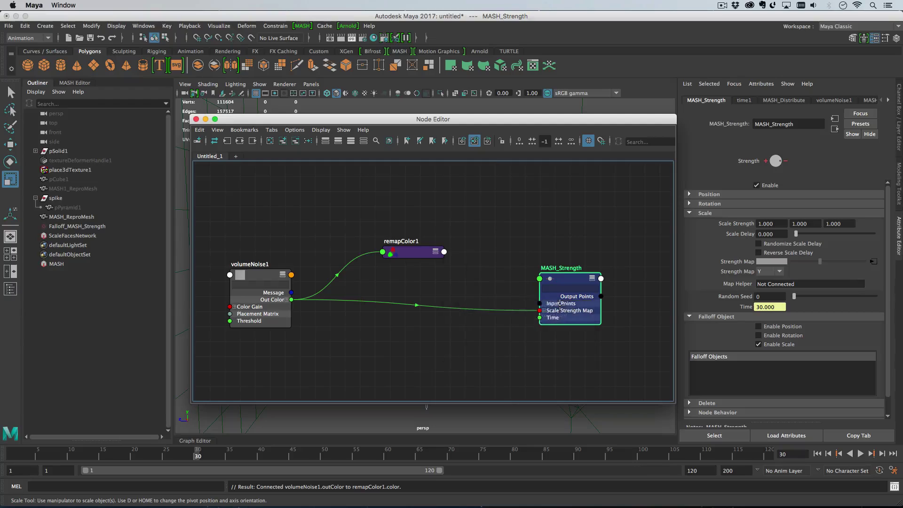
left_click(540, 311)
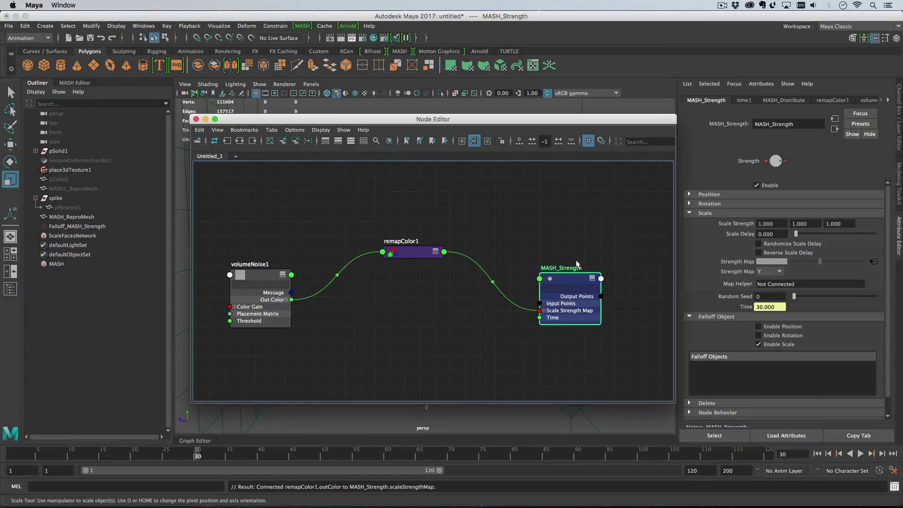
Dock the Node Editor beneath the viewport and centre remapColor1 between the other two nodes.
left_click_drag(386, 118, 242, 438)
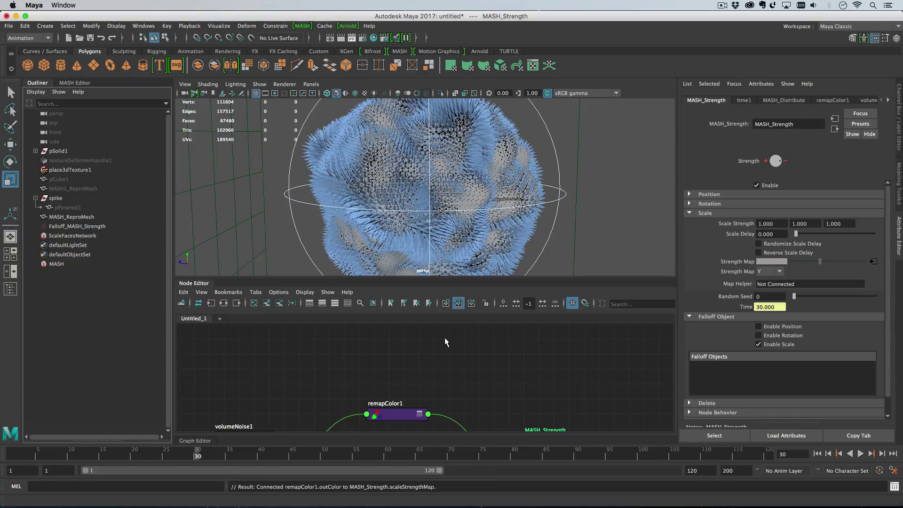
middle_click_drag(473, 391, 493, 328, "alt")
left_click_drag(415, 346, 416, 363)
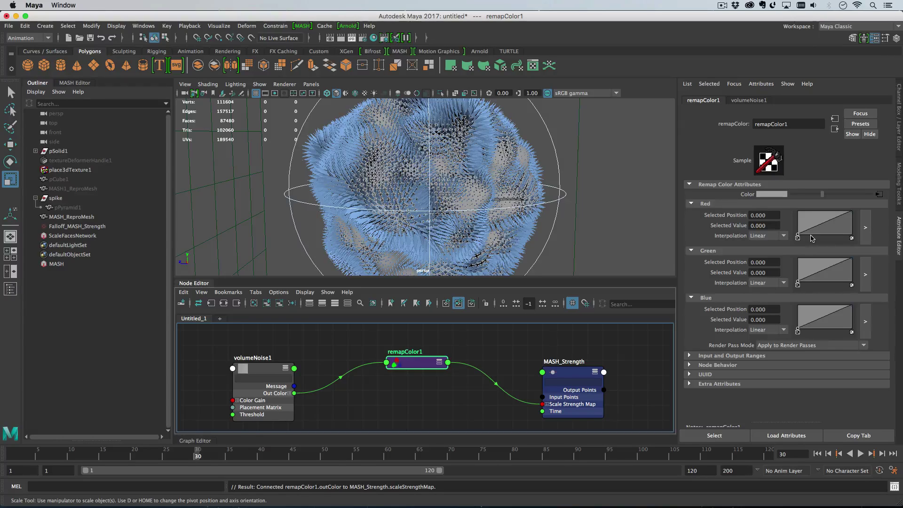
Reshape remapColor1's Red, Green and Blue curves into central peaks of value 1 with both ends at 0, and preview through frame 104.
left_click_drag(851, 215, 852, 237)
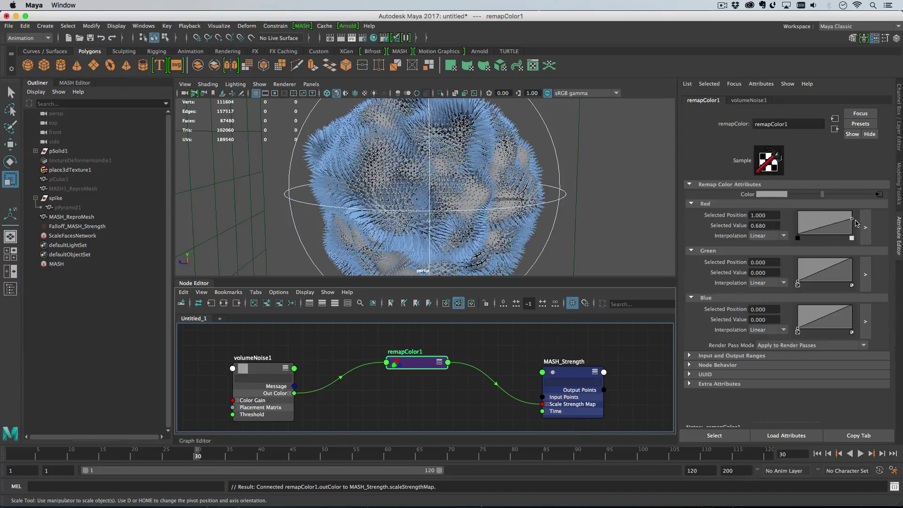
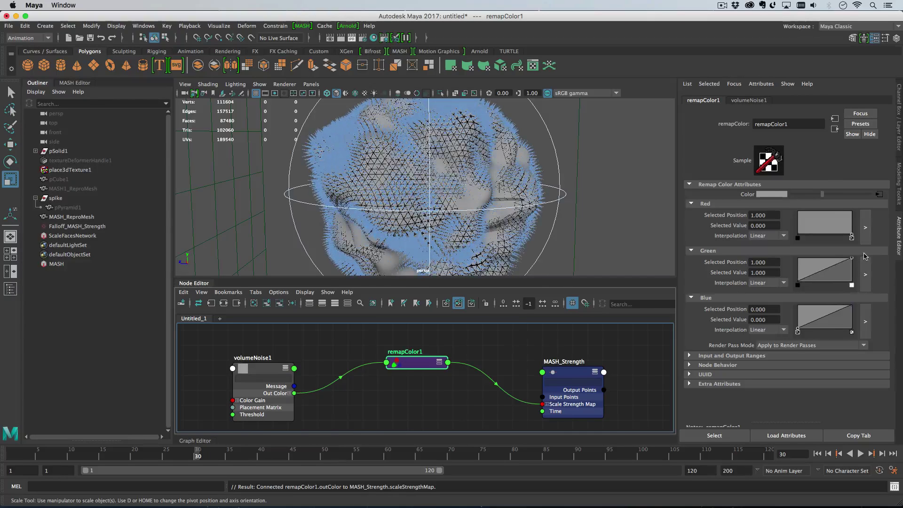
left_click_drag(852, 236, 852, 261)
mouse_move(853, 306)
left_mouse_down()
mouse_move(852, 327)
mouse_move(855, 296)
left_mouse_up()
left_click_drag(854, 261, 865, 332)
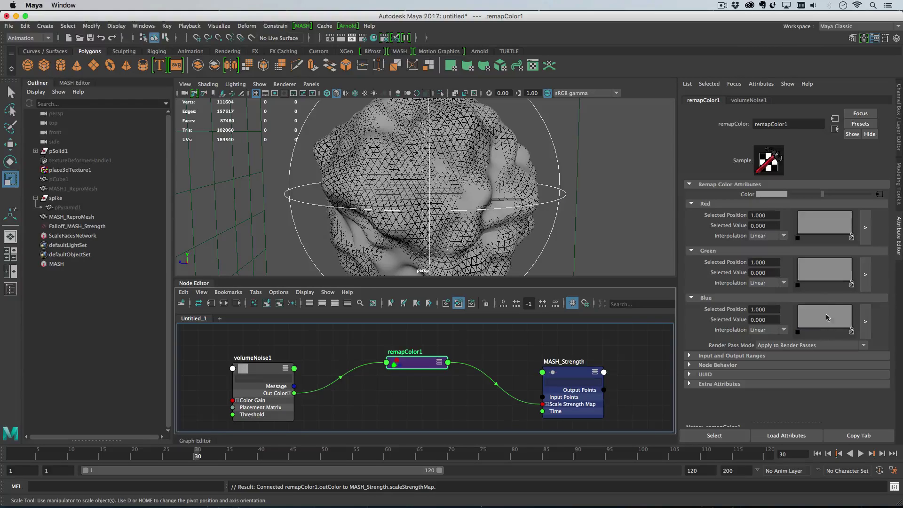
left_click_drag(824, 321, 827, 209)
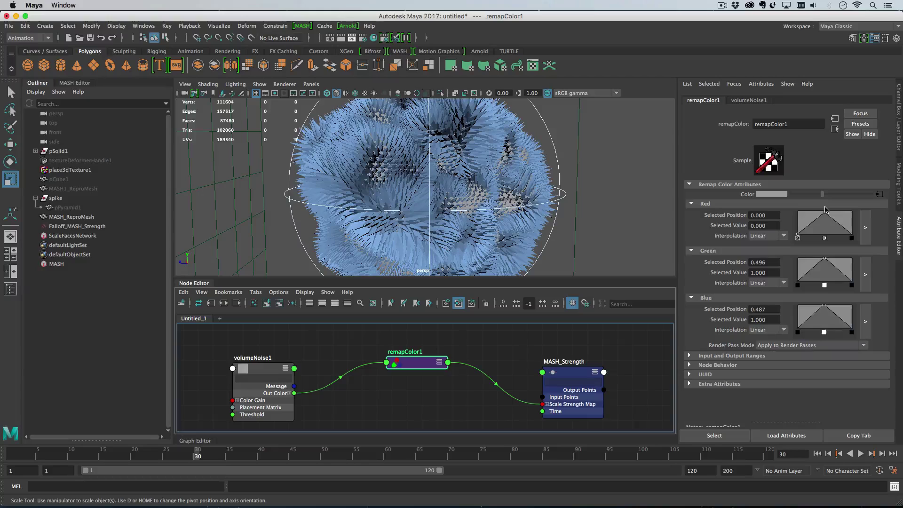
left_click_drag(173, 453, 6, 455)
left_click(25, 455)
mouse_move(126, 460)
left_mouse_down()
mouse_move(685, 461)
mouse_move(666, 460)
left_mouse_up()
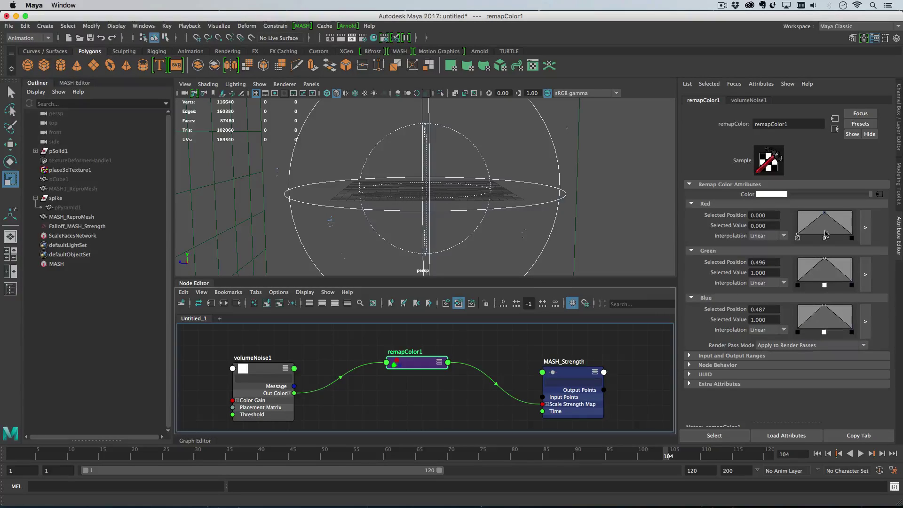
At frame 10, move the start points of the Red, Green and Blue curves to about position 0.2.
left_click(72, 455)
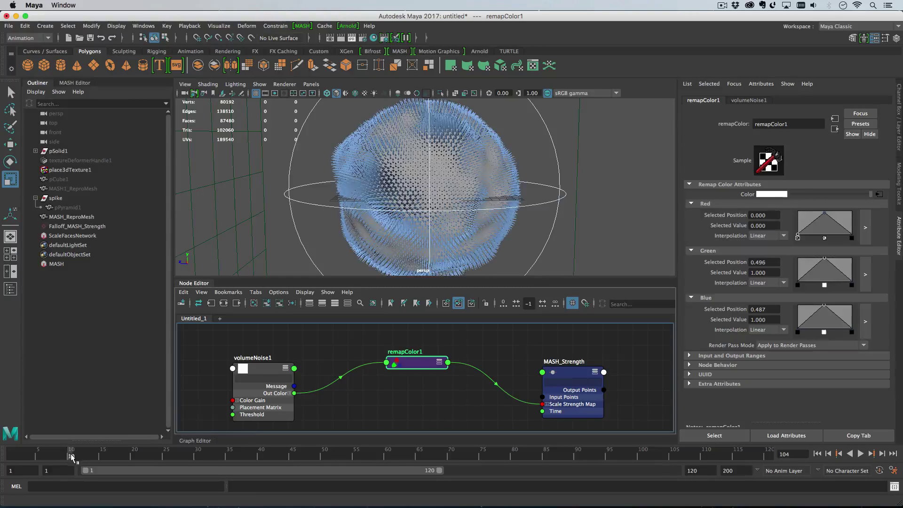
left_click_drag(798, 237, 805, 240)
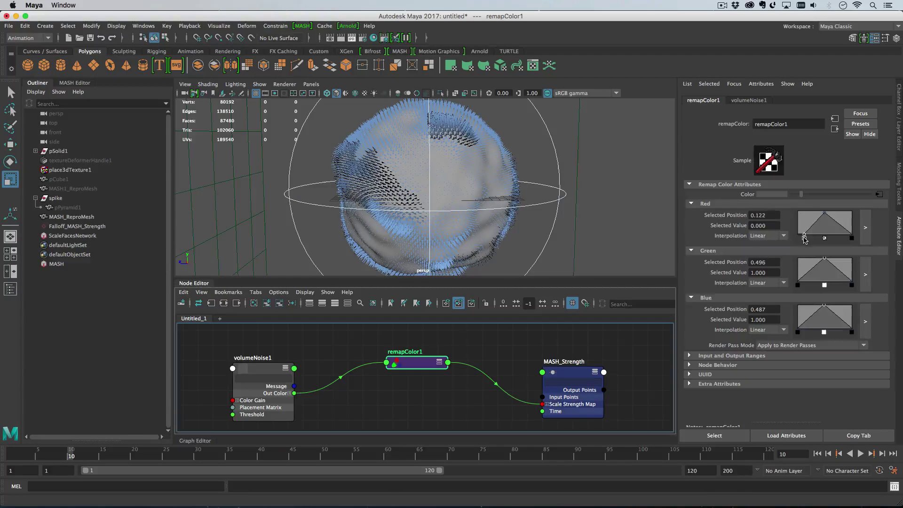
left_click_drag(799, 284, 803, 285)
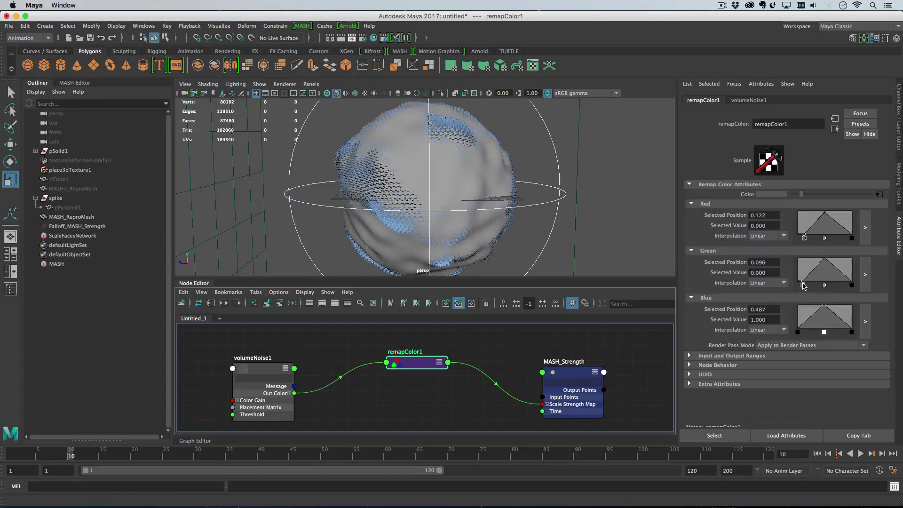
left_click_drag(799, 330, 809, 332)
left_click_drag(804, 283, 808, 284)
left_click_drag(805, 236, 809, 237)
At frame 36, move the three curves' start points to about 0.3 and their peaks to about 0.65, and preview up to frame 76.
left_click_drag(86, 456, 236, 461)
left_click_drag(800, 194, 834, 194)
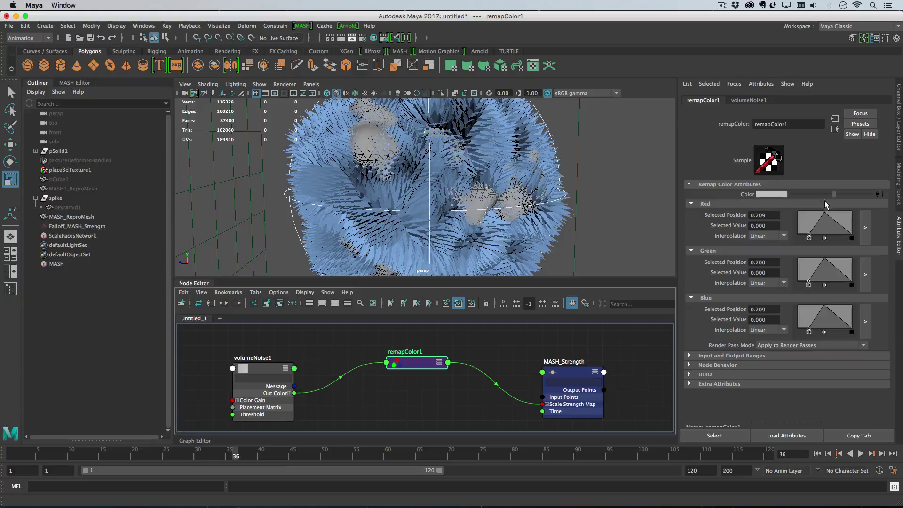
left_click_drag(810, 237, 814, 238)
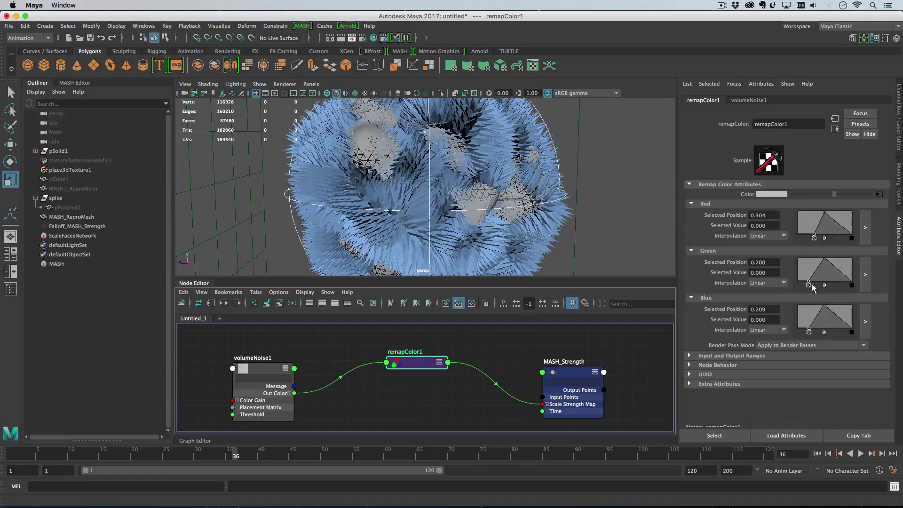
left_click_drag(809, 283, 817, 284)
left_click_drag(808, 329, 833, 306)
left_click_drag(826, 259, 833, 258)
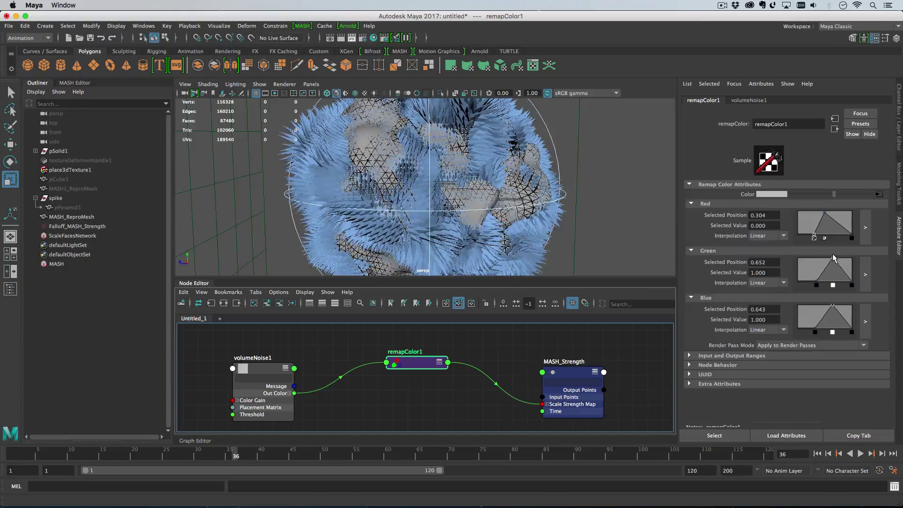
left_click_drag(824, 212, 833, 212)
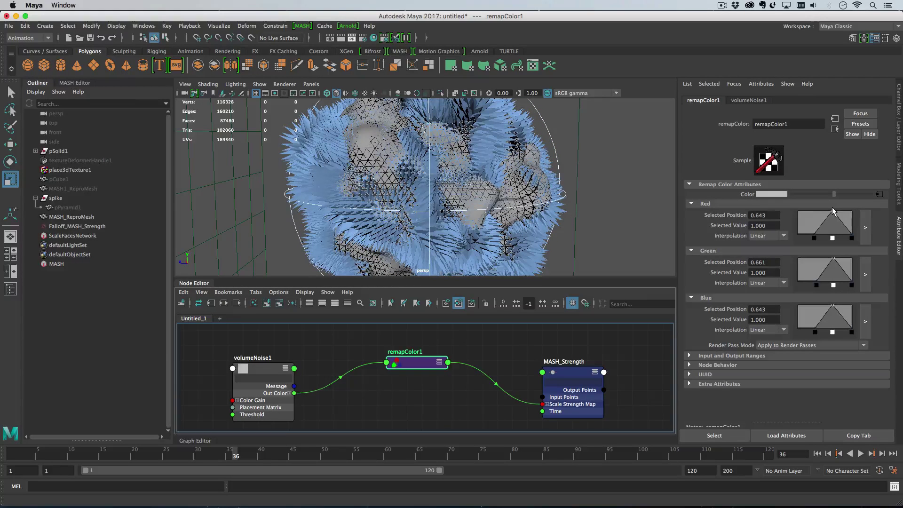
left_click_drag(246, 453, 490, 475)
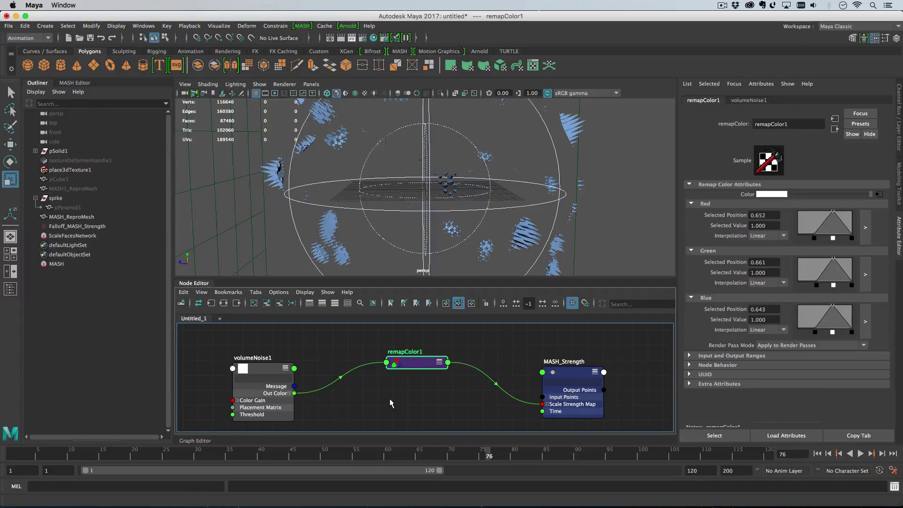
At frame 32, set the spike group's X and Z scale to 0.5.
left_click(207, 452)
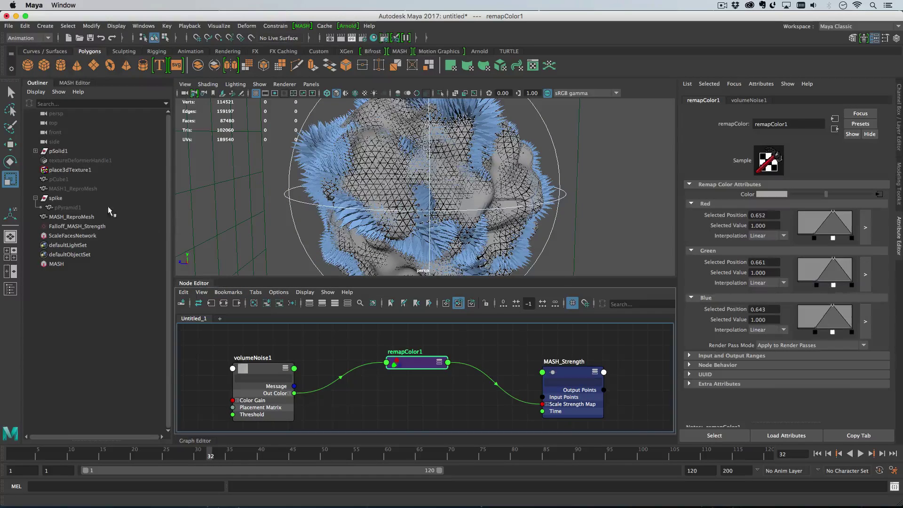
left_click(75, 207)
left_click(76, 198)
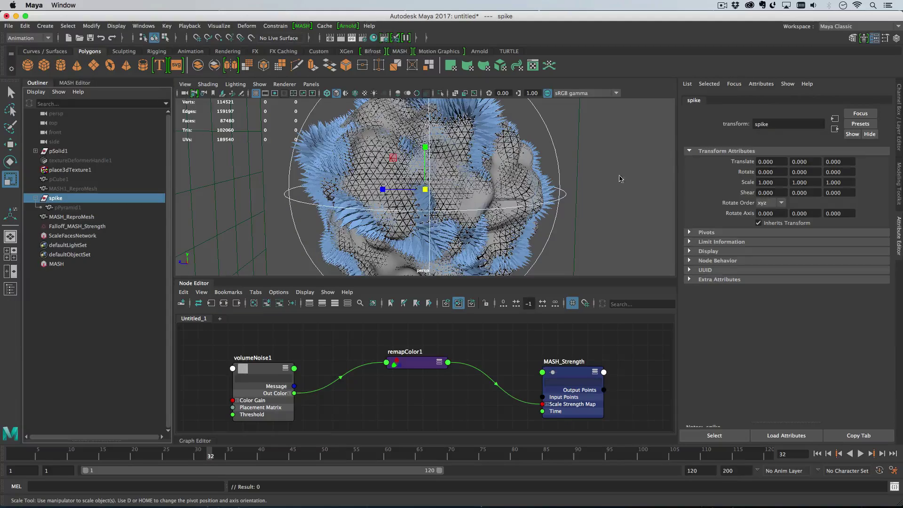
double_click(767, 182)
type("0.5")
key("Return")
double_click(844, 182)
type("0.5")
key("Return")
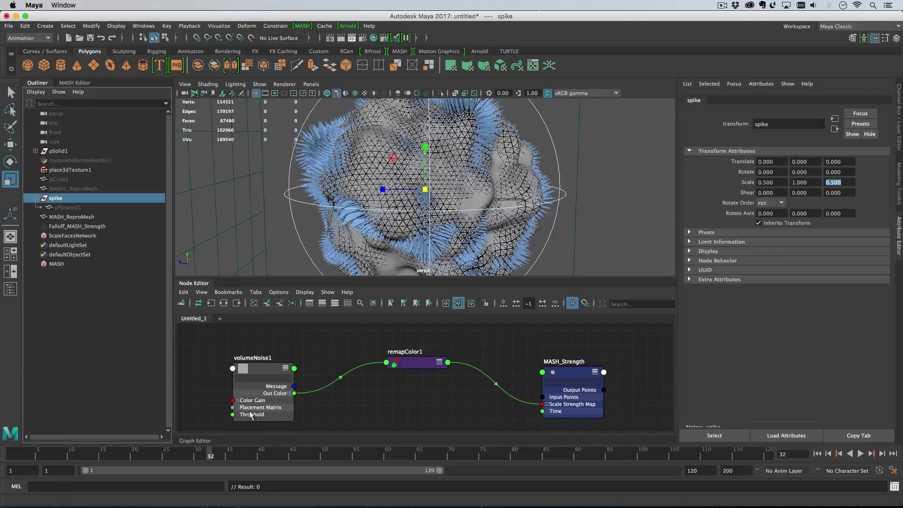
Play the animation to frame 44 and set the spike group's X and Z scale to 0.3.
key("alt+v")
key("alt+v")
double_click(786, 183)
type("0.3")
key("Return")
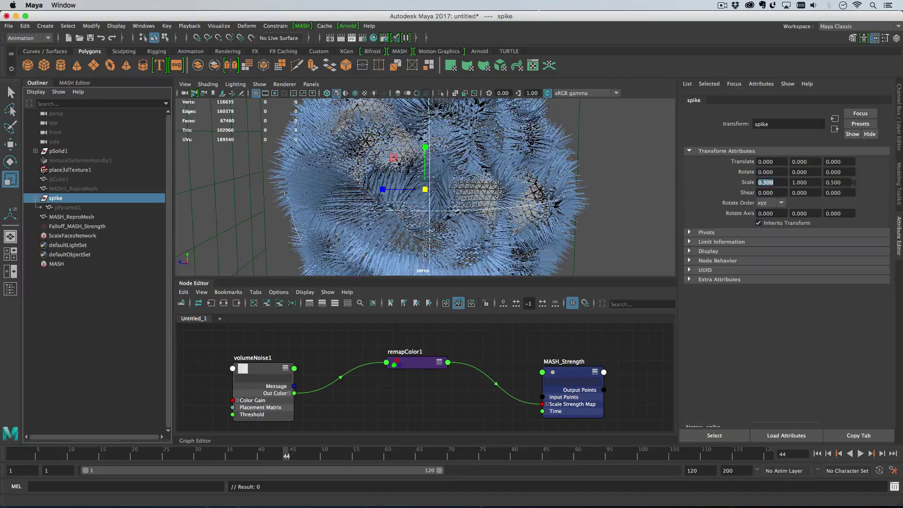
double_click(847, 183)
type("0.3")
key("Return")
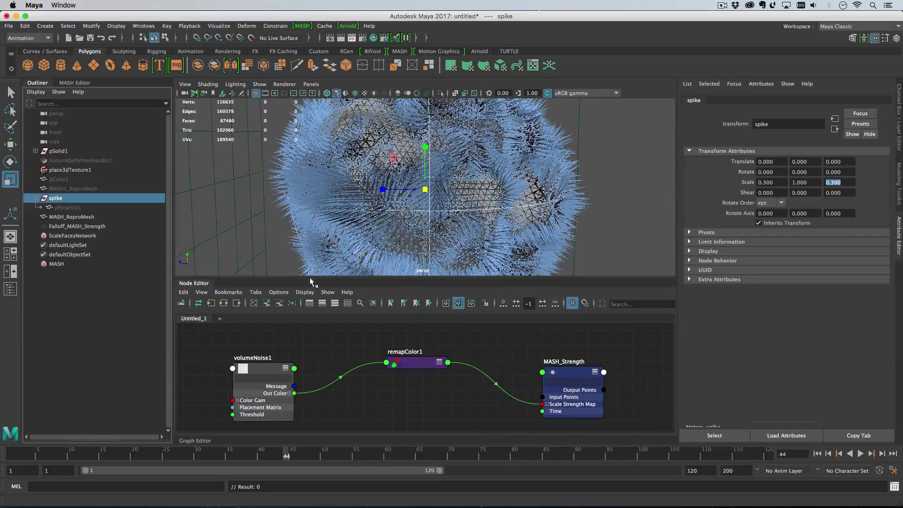
Collapse the Node Editor and delete the Falloff_MASH_Strength object from the scene.
left_click(199, 284)
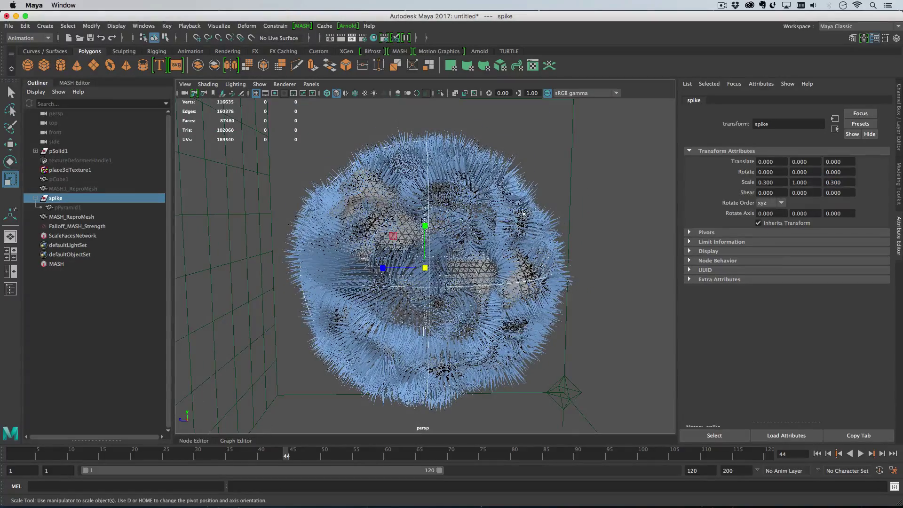
left_click_drag(569, 196, 572, 252, "alt")
left_click(597, 213)
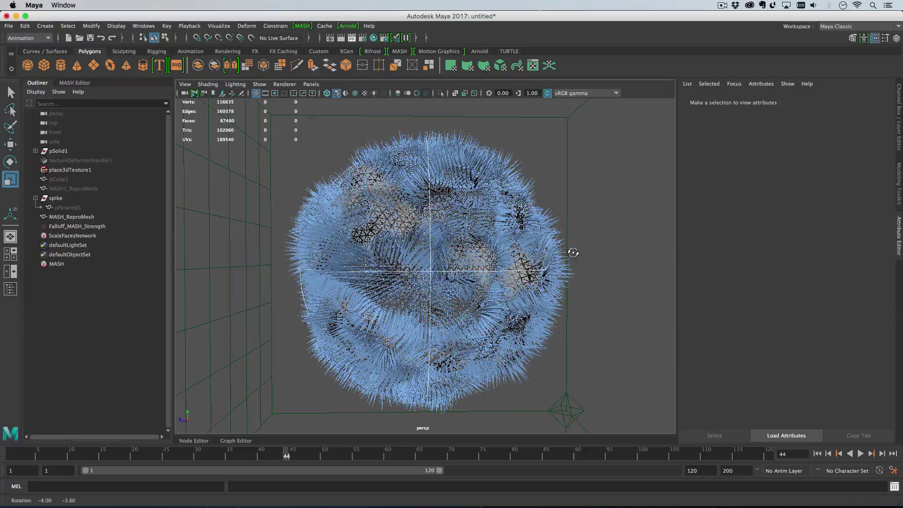
left_click(82, 225)
key("Delete")
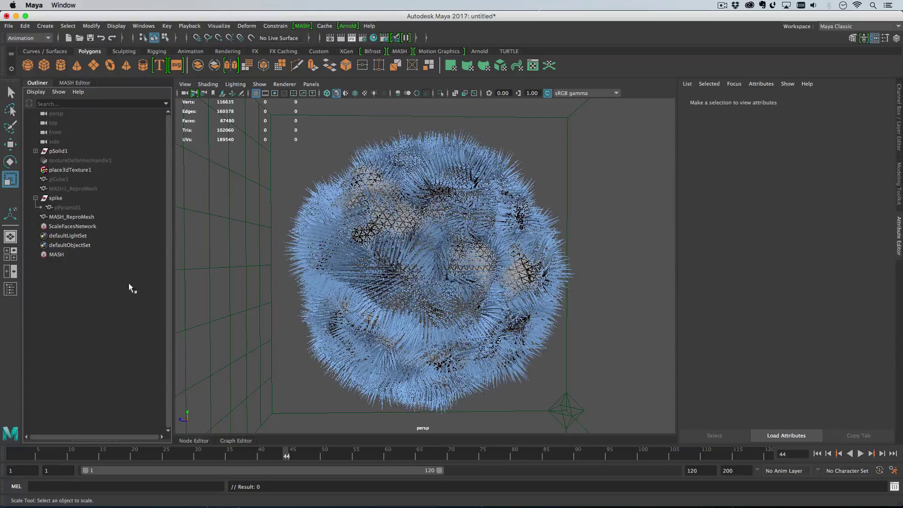
Play the animation from frame 1 to frame 95 to review the spikes and the disintegration.
left_click(6, 456)
key("alt+v")
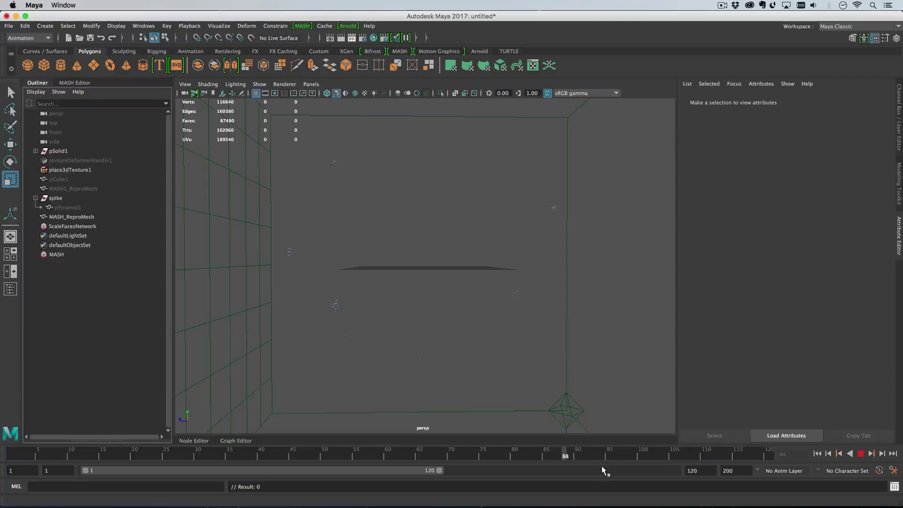
key("alt+v")
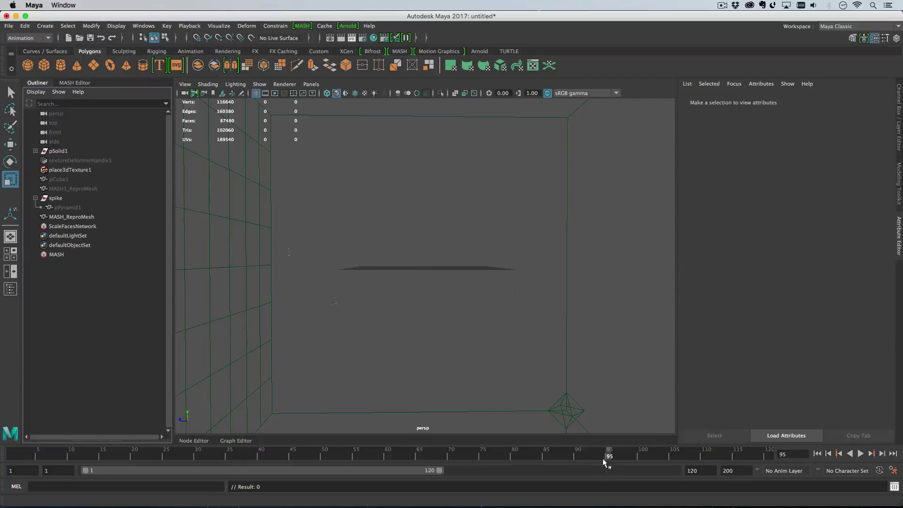
At frame 101, lower the Amplitude of the volumeNoise1 texture feeding place3dTexture1 to 0.713.
left_click(645, 453)
left_click(70, 170)
left_click(835, 130)
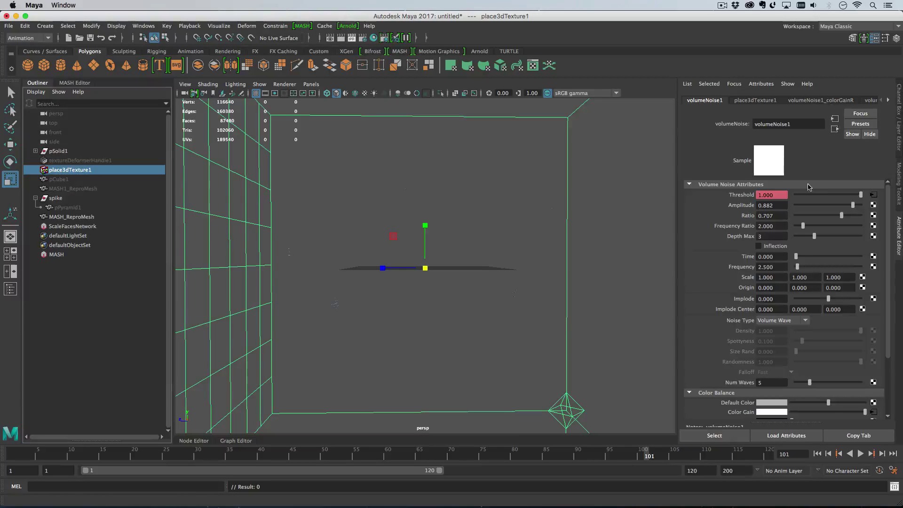
scroll(732, 338, "down", 3)
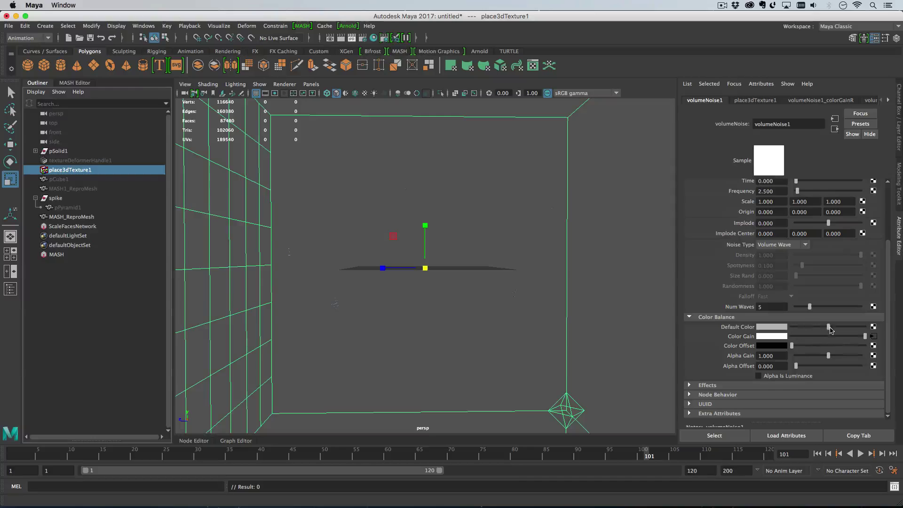
scroll(821, 328, "up", 3)
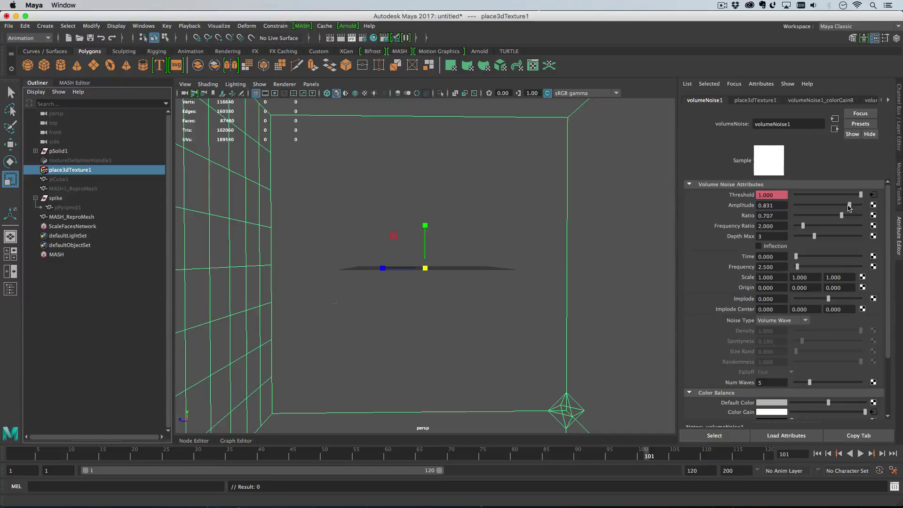
left_click_drag(849, 207, 842, 208)
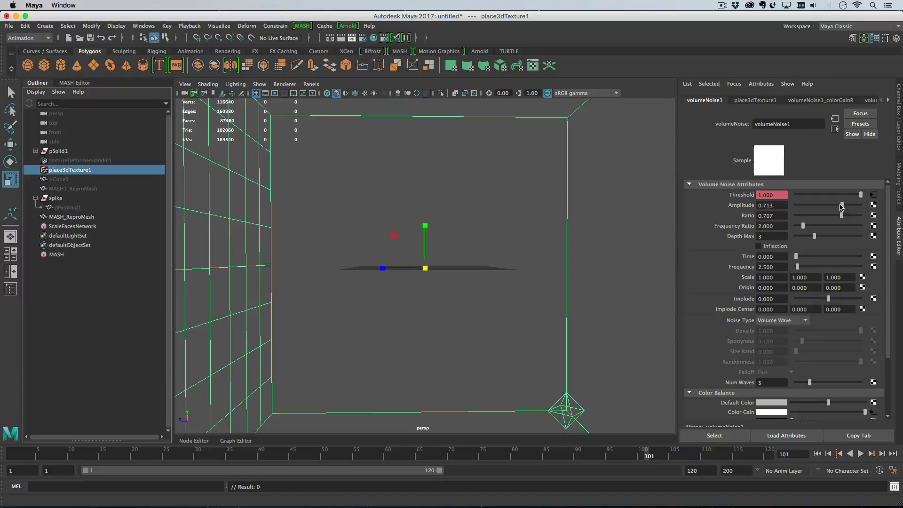
Replay and scrub the animation between the first frames and frame 93 to check how the sphere disintegrates with the reduced noise amplitude.
left_click(233, 450)
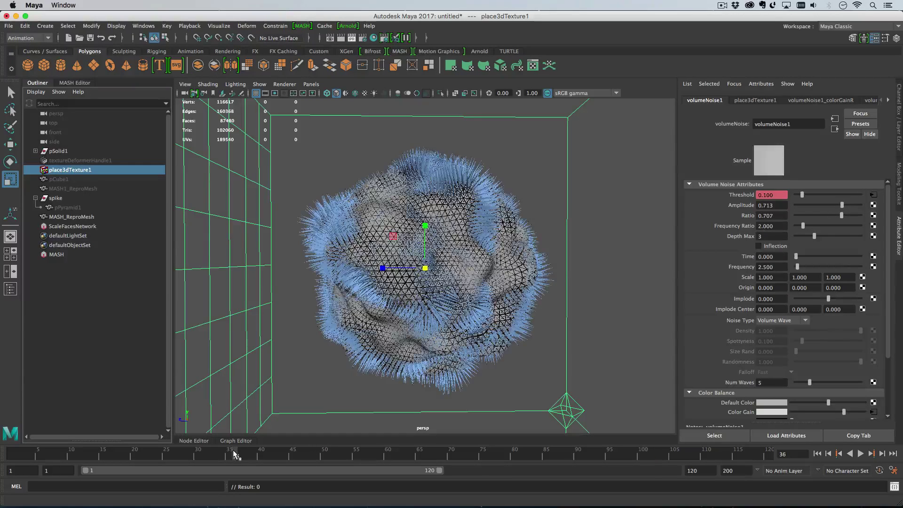
key("alt+v")
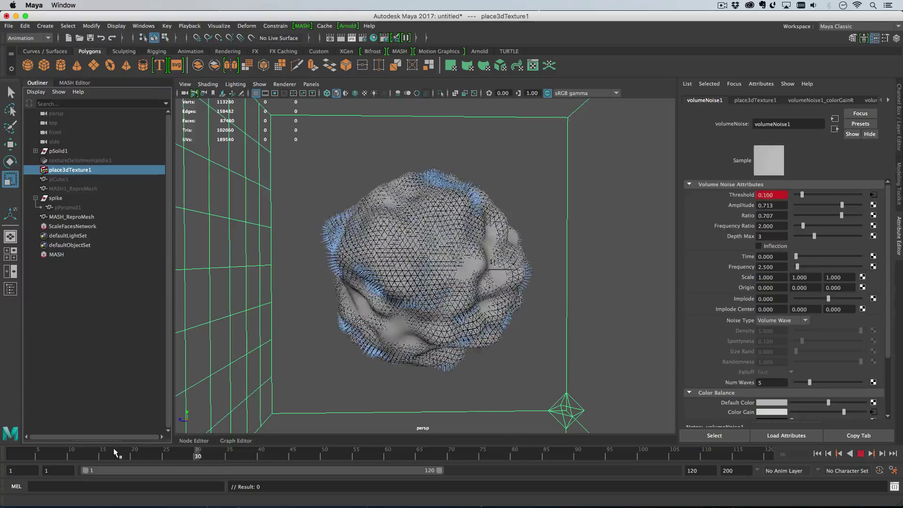
left_click(19, 455)
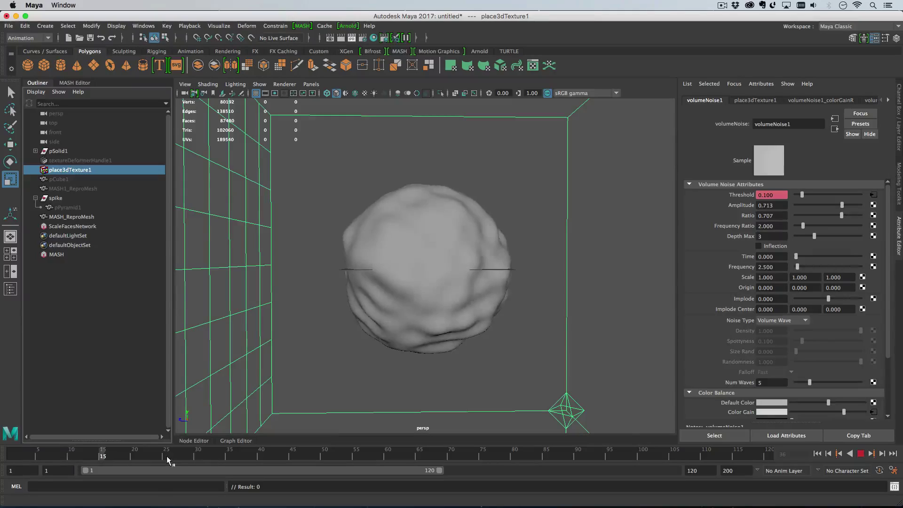
key("Escape")
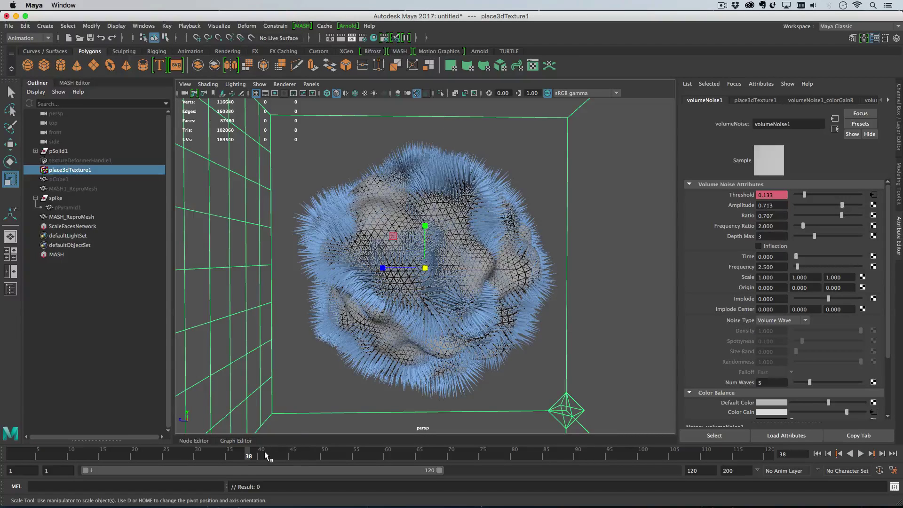
key("alt+v")
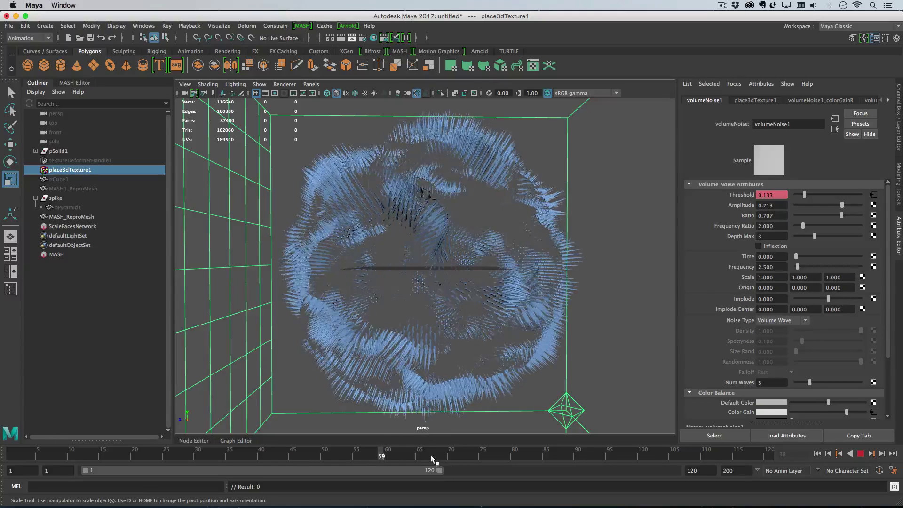
left_click_drag(604, 465, 585, 460)
left_click_drag(502, 458, 28, 457)
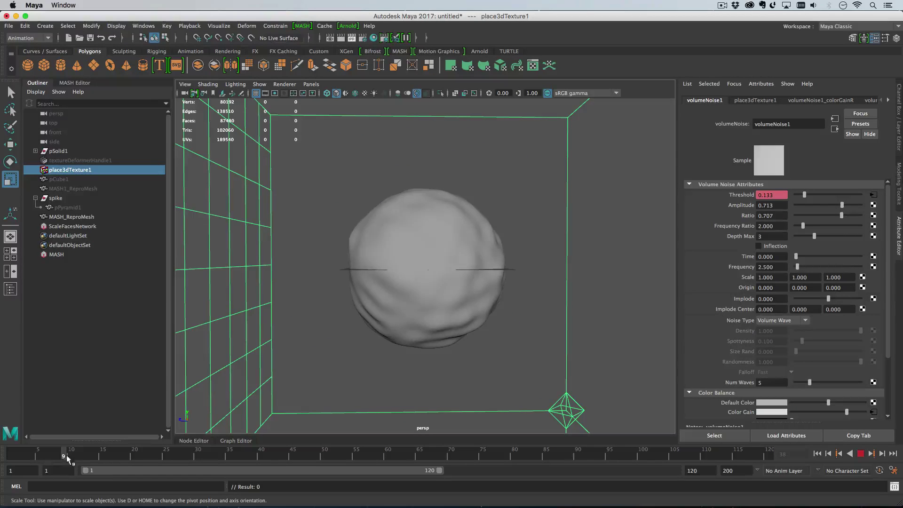
left_click_drag(145, 455, 595, 459)
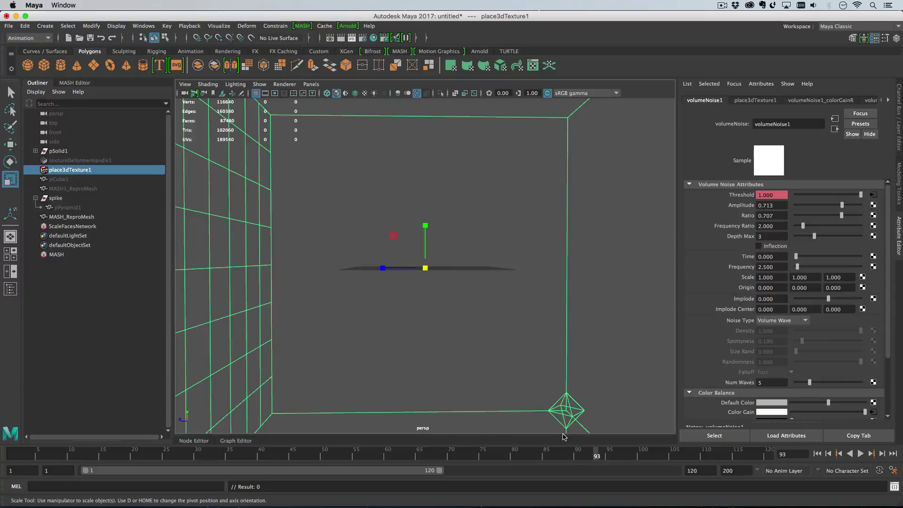
Switch to Finder and preview the rendered Disintegrate.gif.
key("super+Tab")
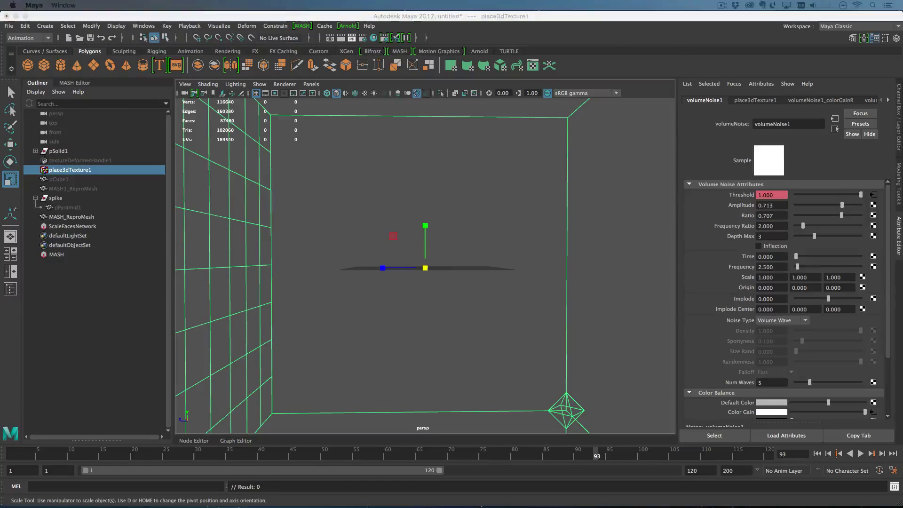
key("space")
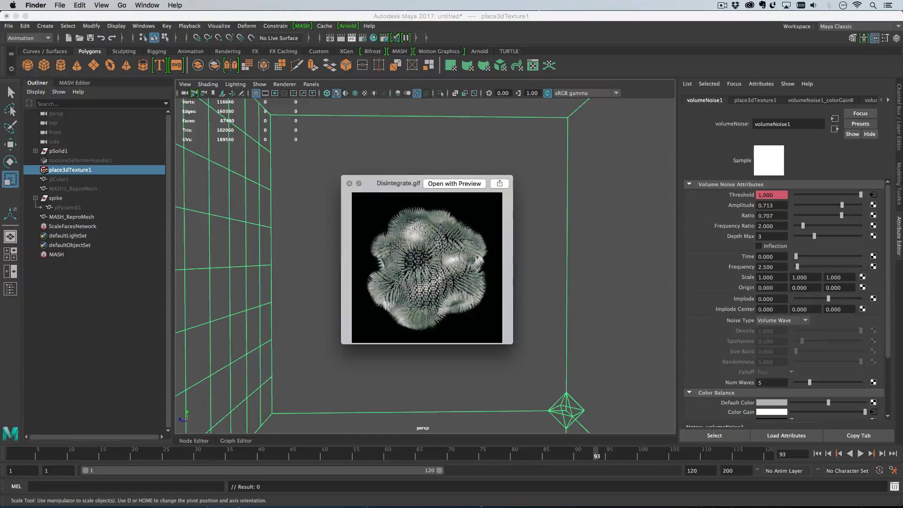